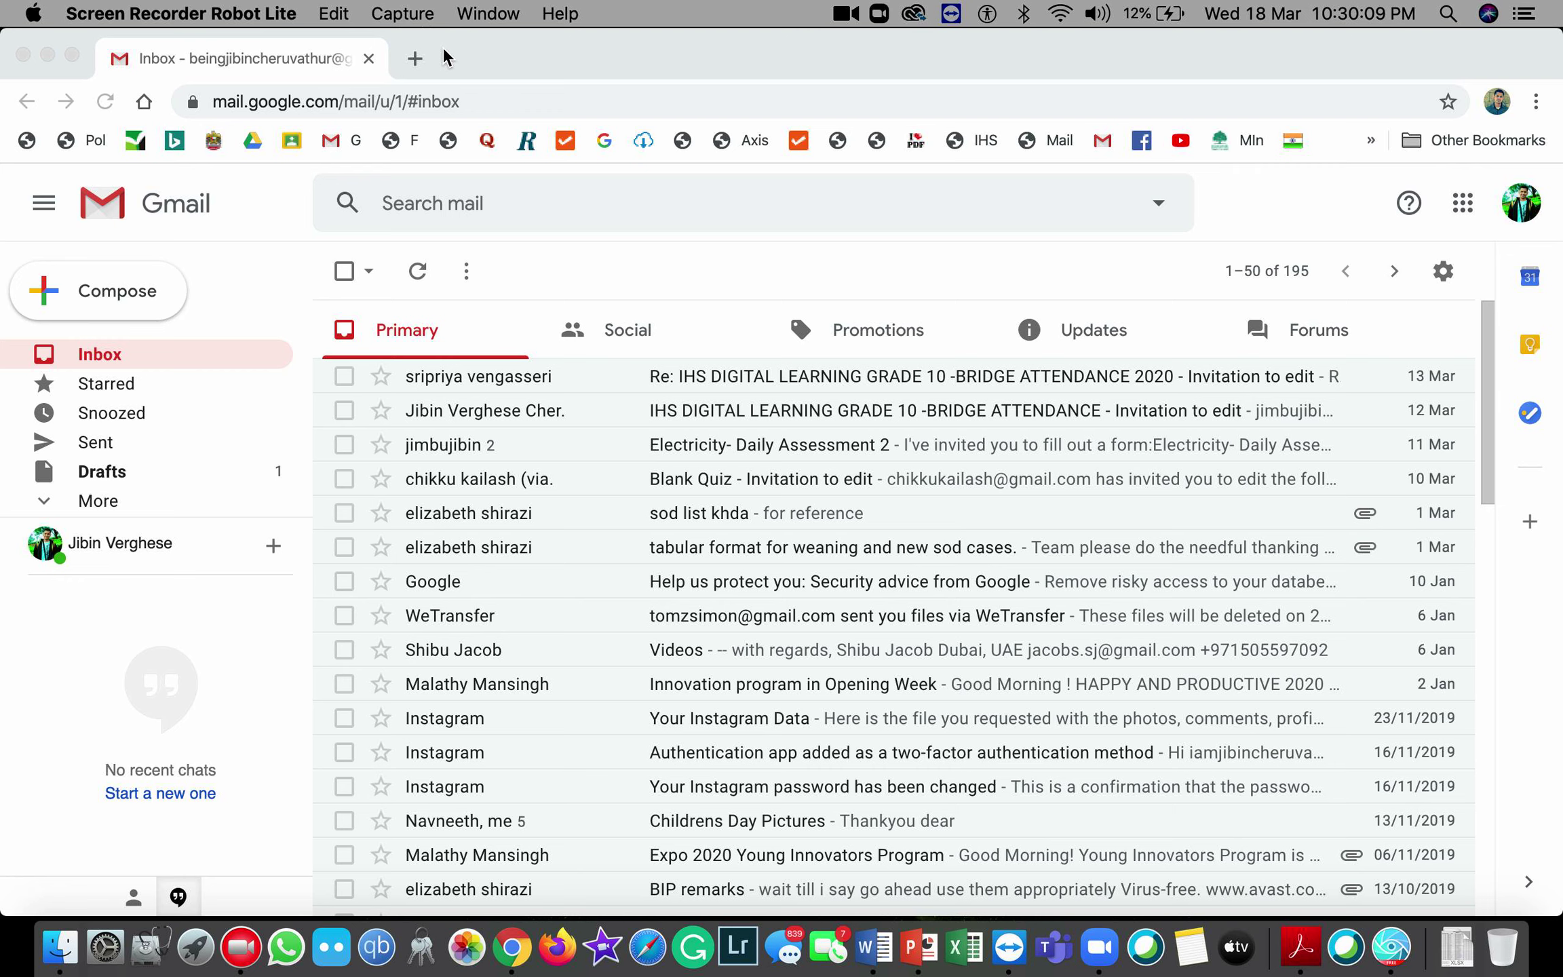
- Open Google Classroom and Google Drive, each in its own new browser tab
{"action": "left_click", "coordinate": [412, 64]}
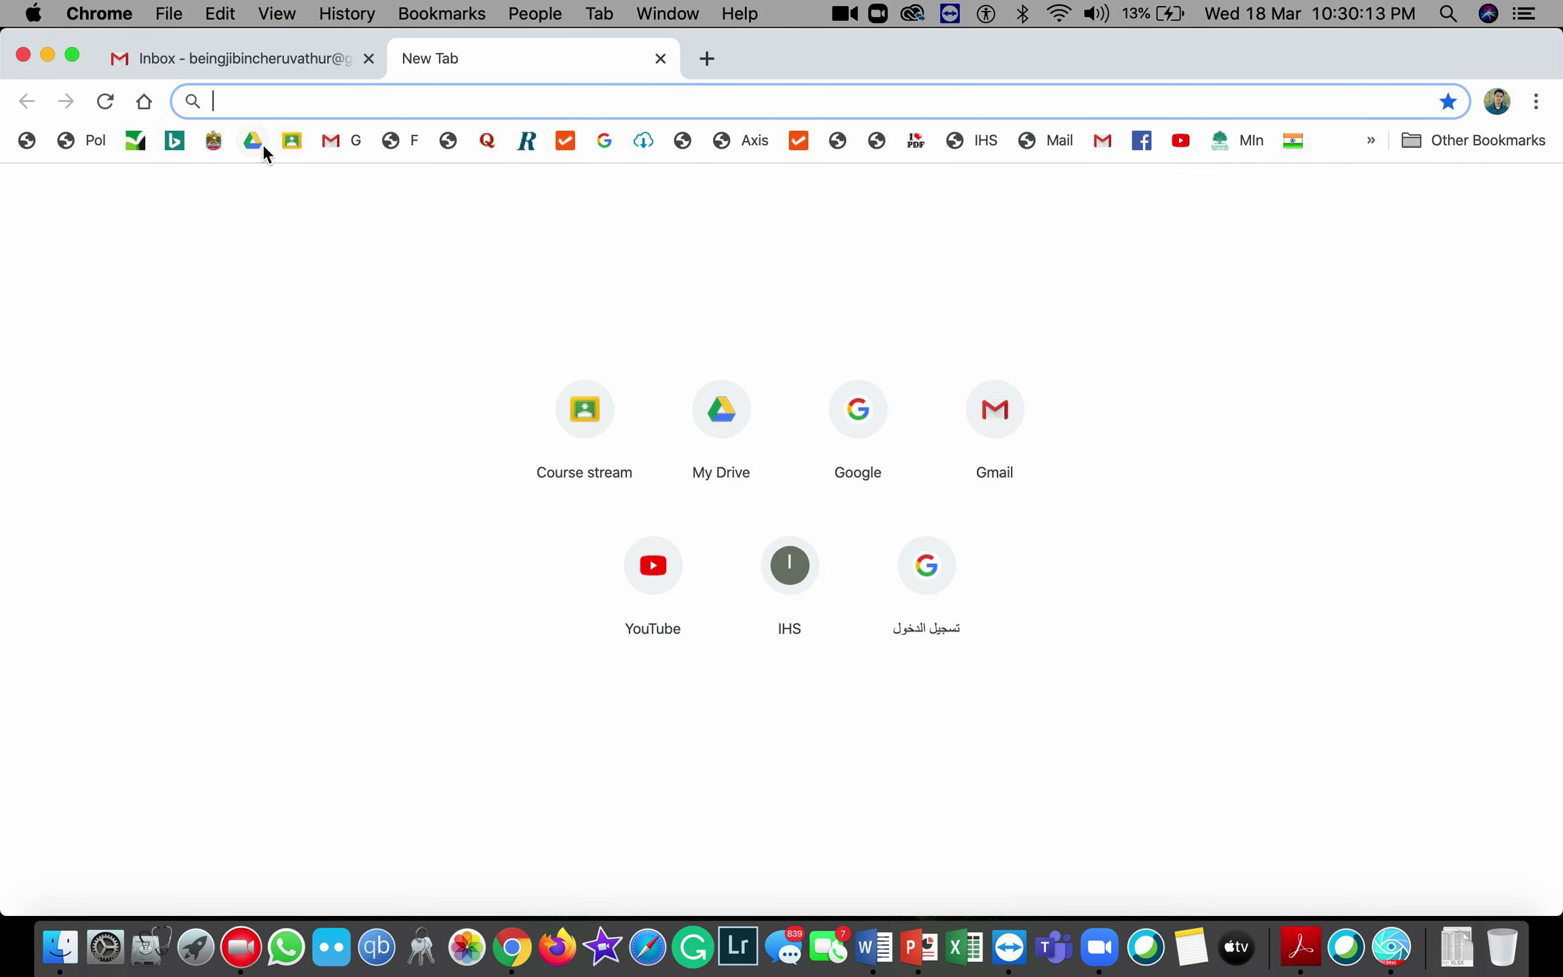
{"action": "left_click", "coordinate": [288, 143]}
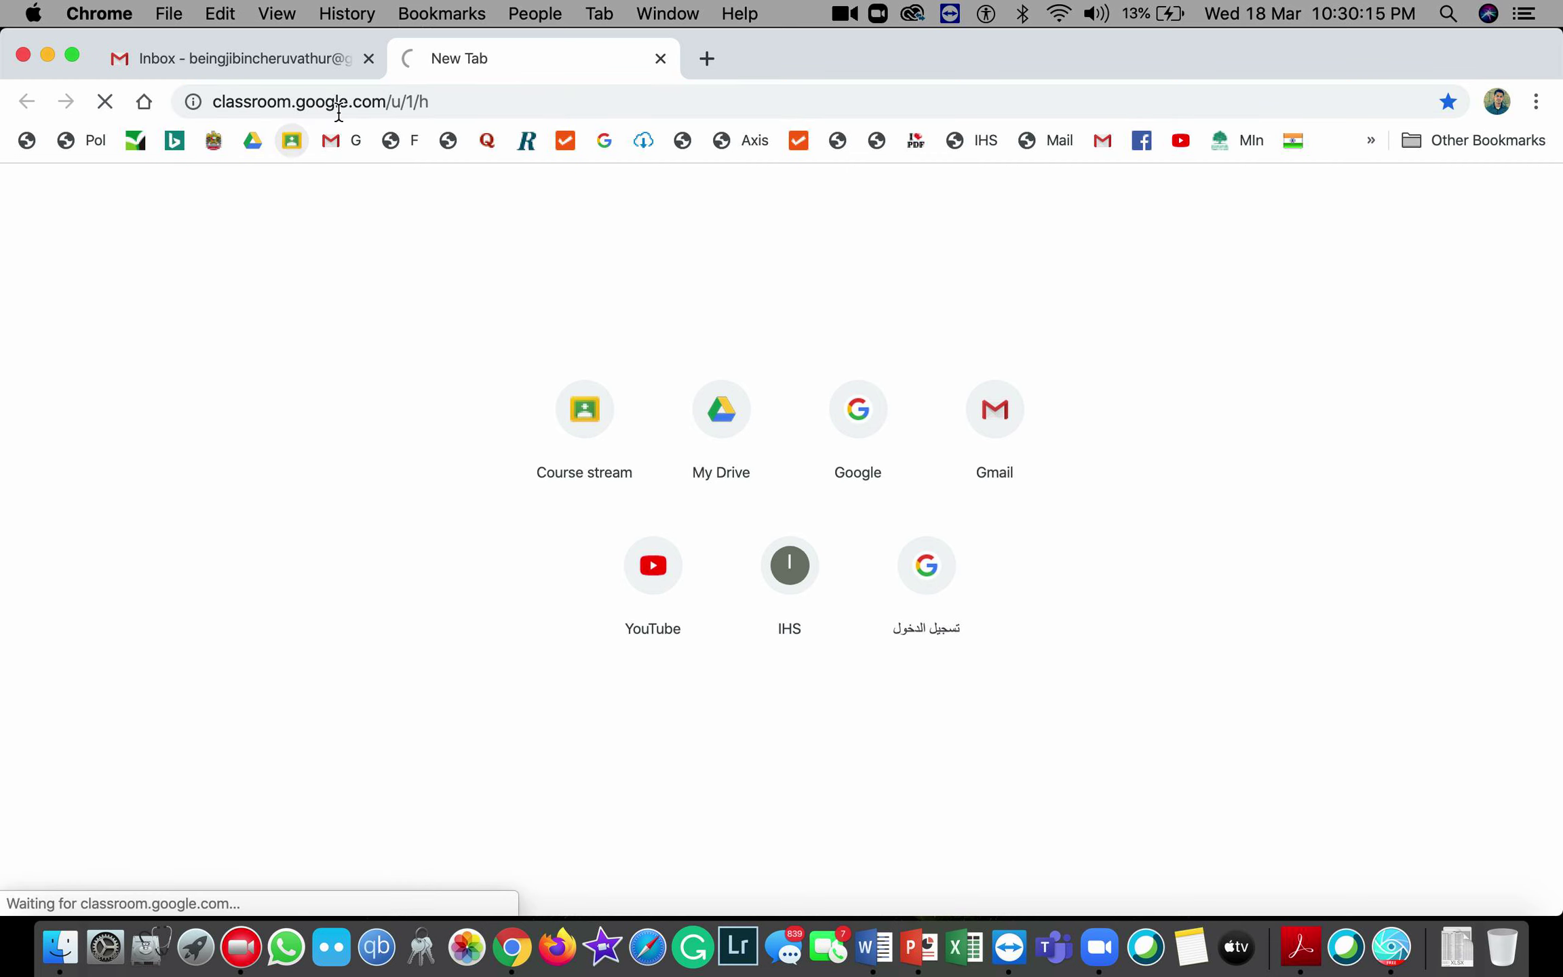
{"action": "left_click", "coordinate": [709, 57]}
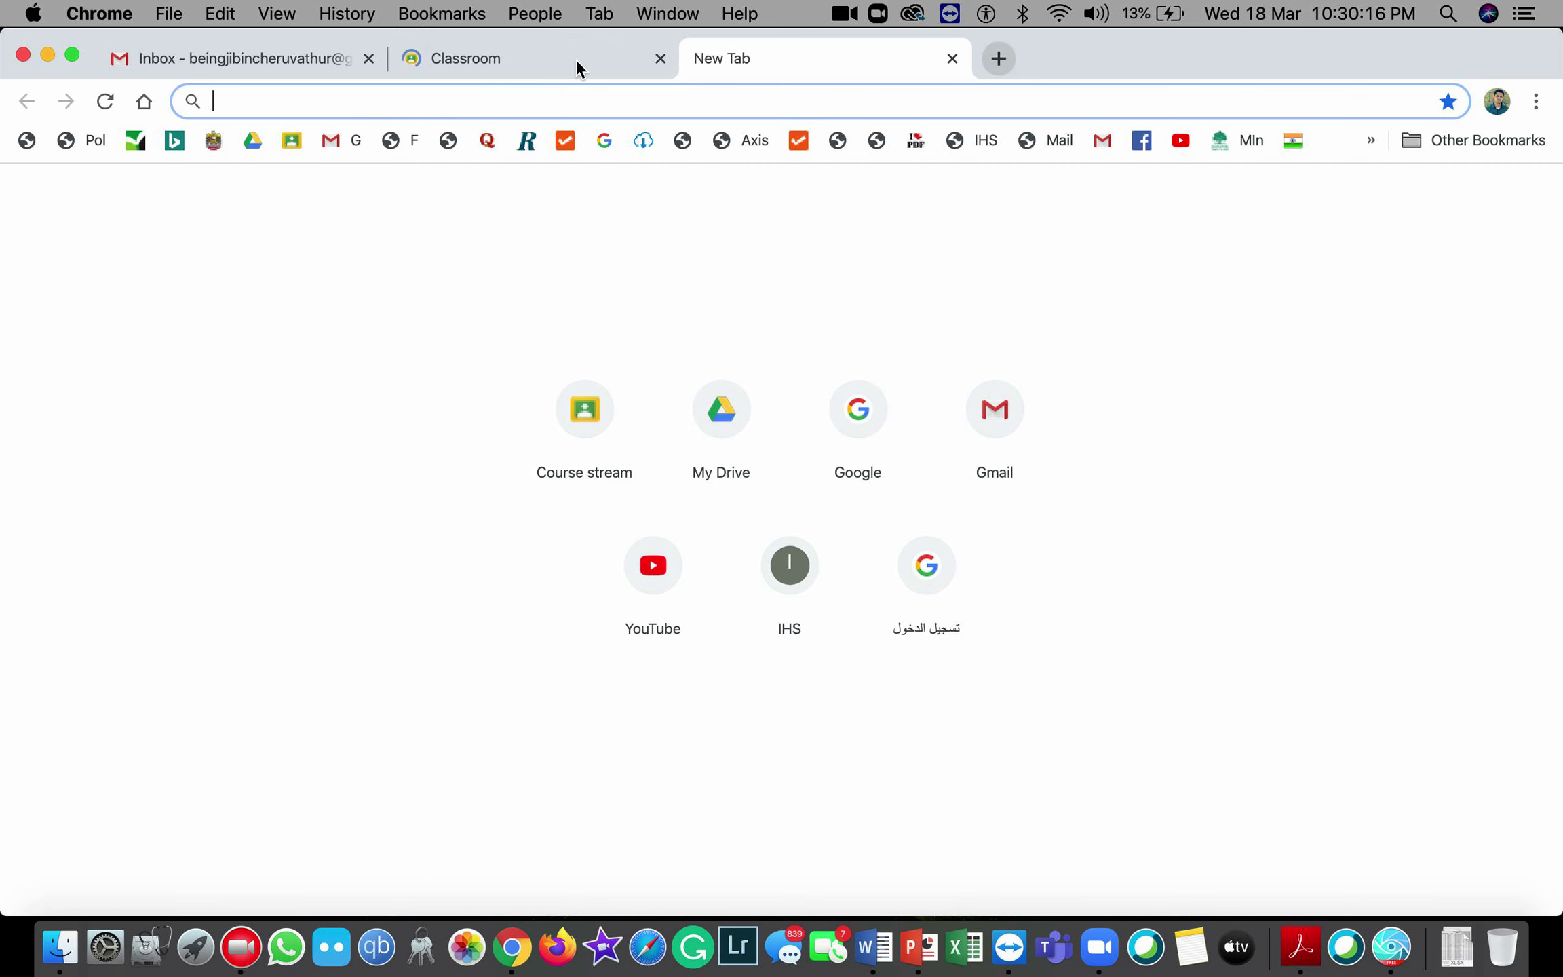
{"action": "left_click", "coordinate": [486, 52]}
{"action": "left_click", "coordinate": [756, 57]}
{"action": "left_click", "coordinate": [252, 142]}
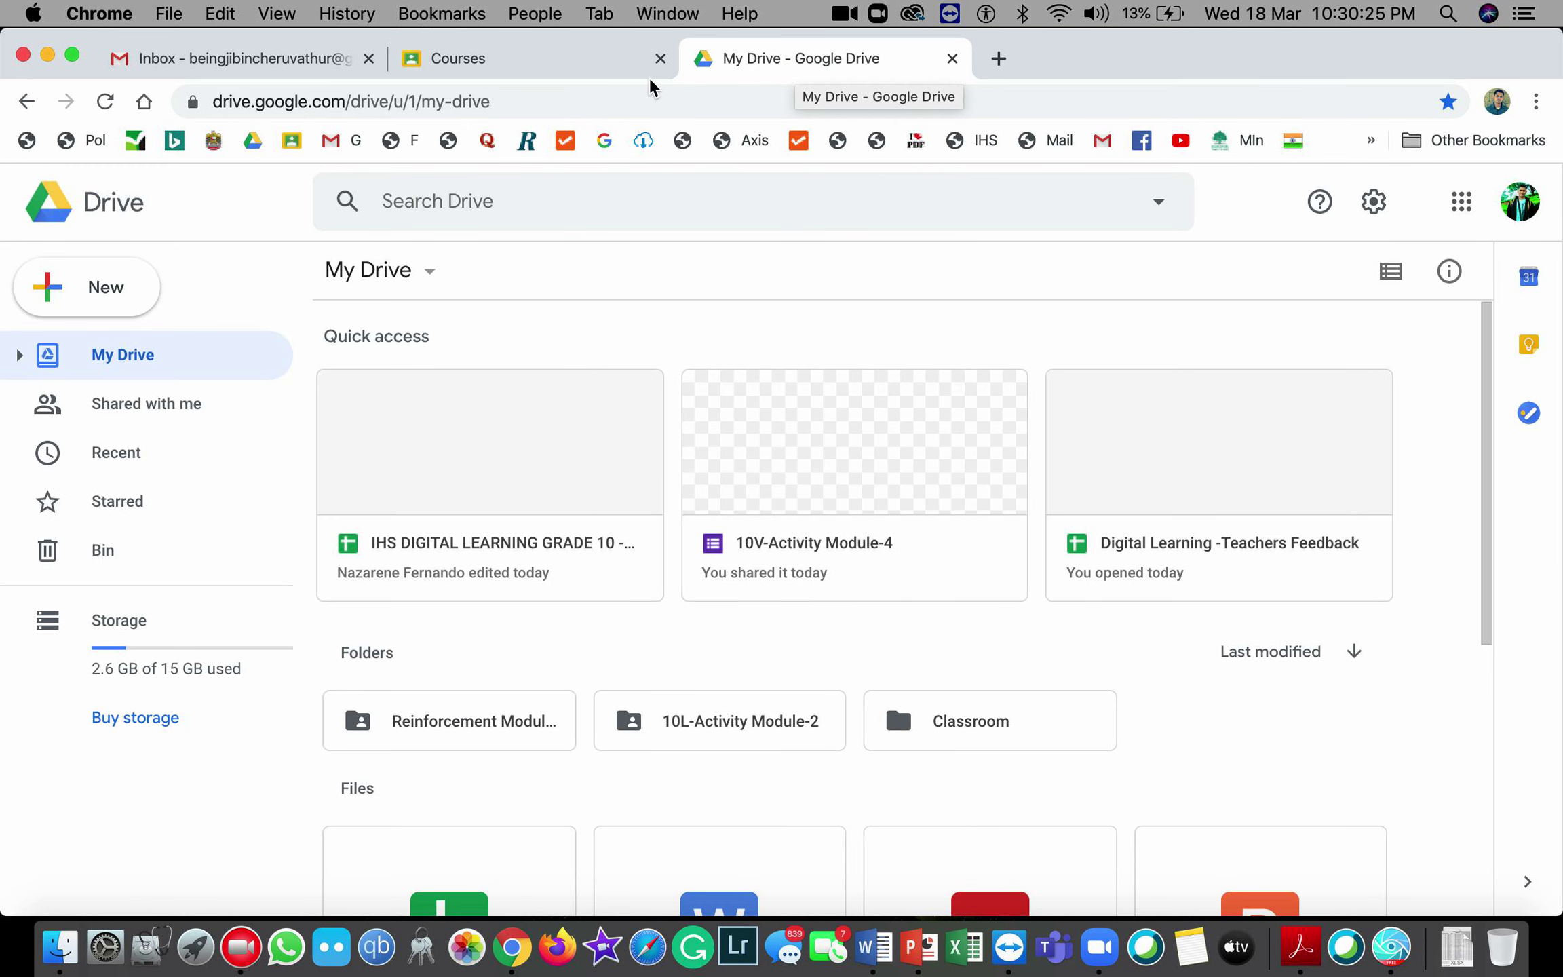
- Open the IHS-DL-10V-Physics class in Google Classroom and look through the posts in its stream
{"action": "left_click", "coordinate": [552, 59]}
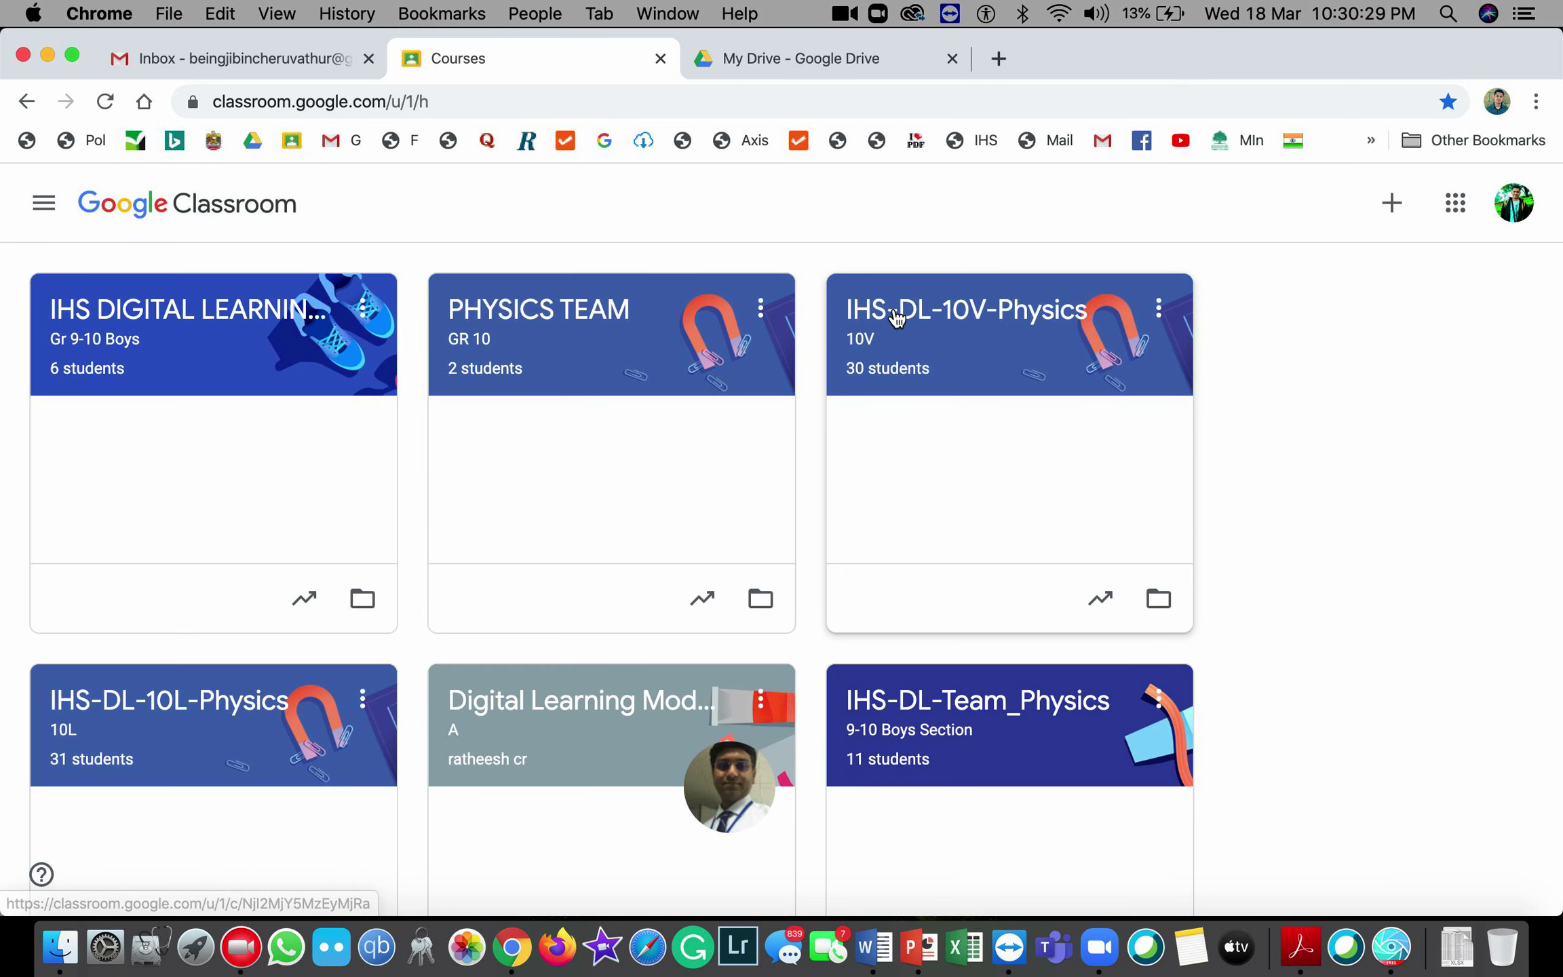
{"action": "left_click", "coordinate": [946, 311]}
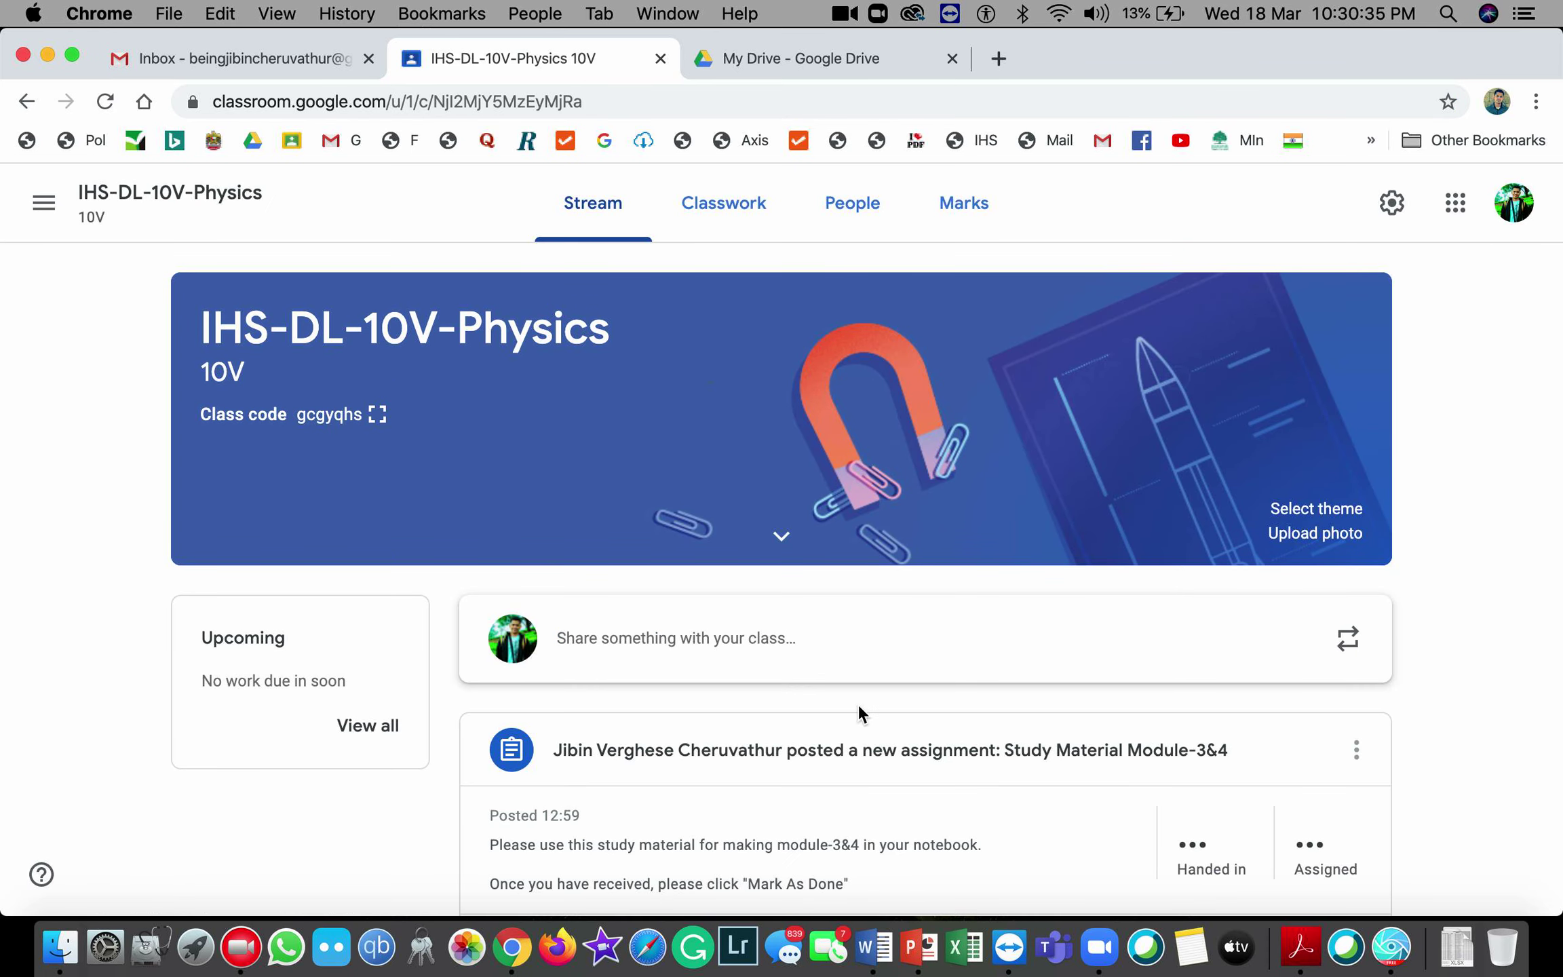
{"action": "scroll", "coordinate": [857, 703], "scroll_direction": "down", "scroll_amount": 20}
{"action": "scroll", "coordinate": [858, 704], "scroll_direction": "down", "scroll_amount": 20}
{"action": "scroll", "coordinate": [857, 706], "scroll_direction": "down", "scroll_amount": 10}
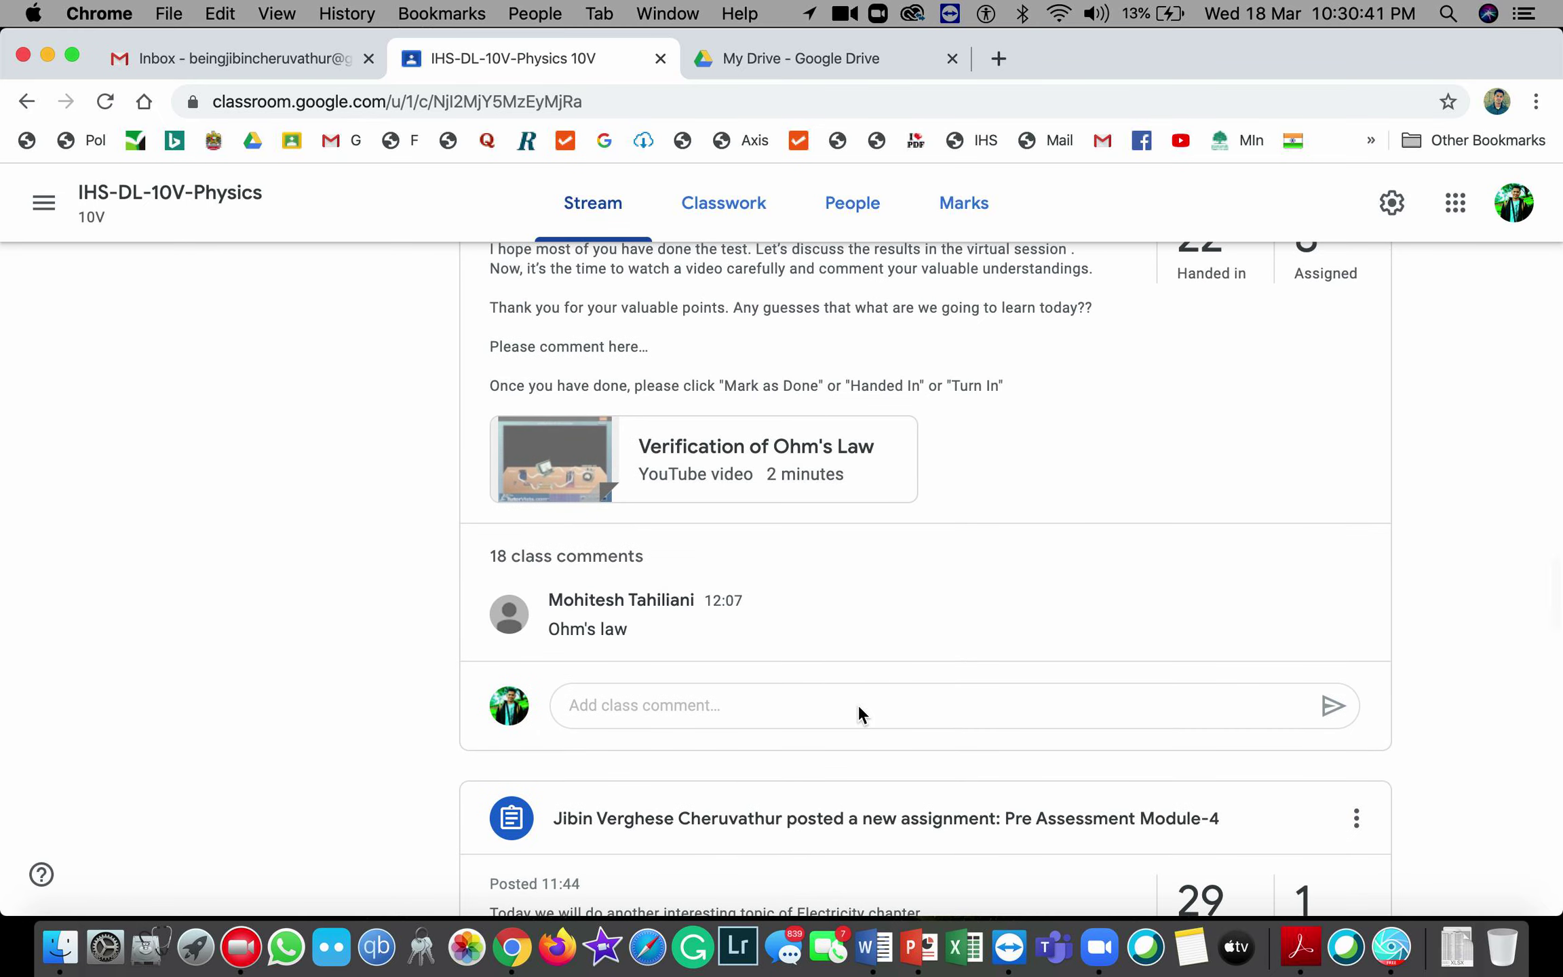
{"action": "scroll", "coordinate": [858, 704], "scroll_direction": "up", "scroll_amount": 20}
{"action": "scroll", "coordinate": [858, 704], "scroll_direction": "up", "scroll_amount": 8}
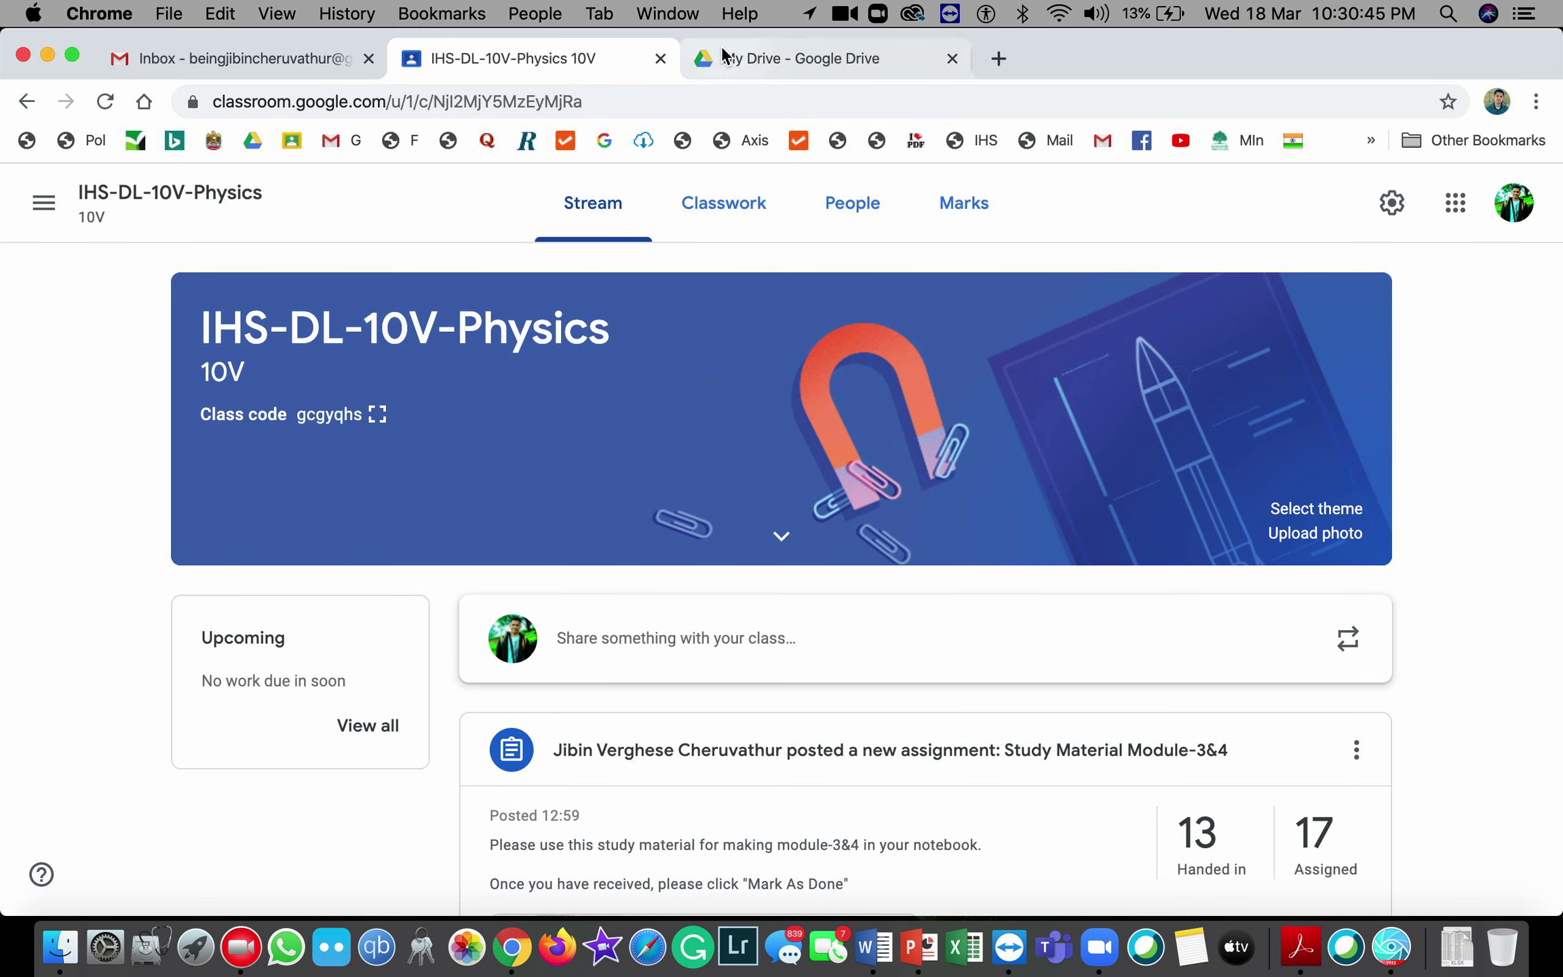
- Open the class's Classwork page and review the assignments listed under each topic
{"action": "left_click", "coordinate": [738, 223]}
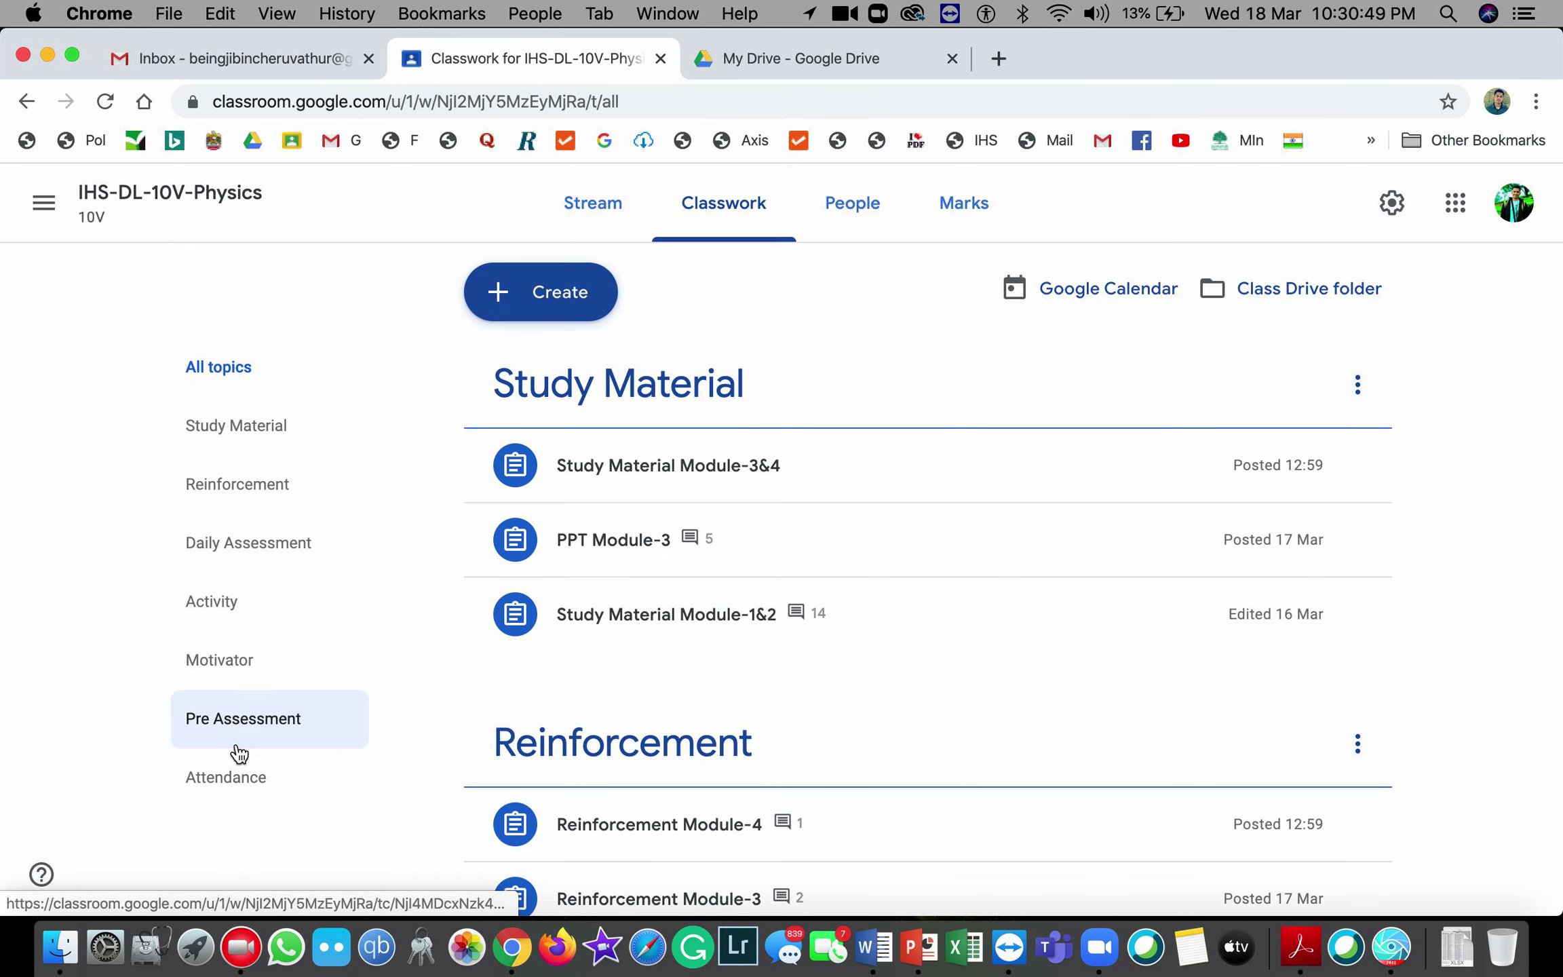
{"action": "scroll", "coordinate": [548, 636], "scroll_direction": "down", "scroll_amount": 5}
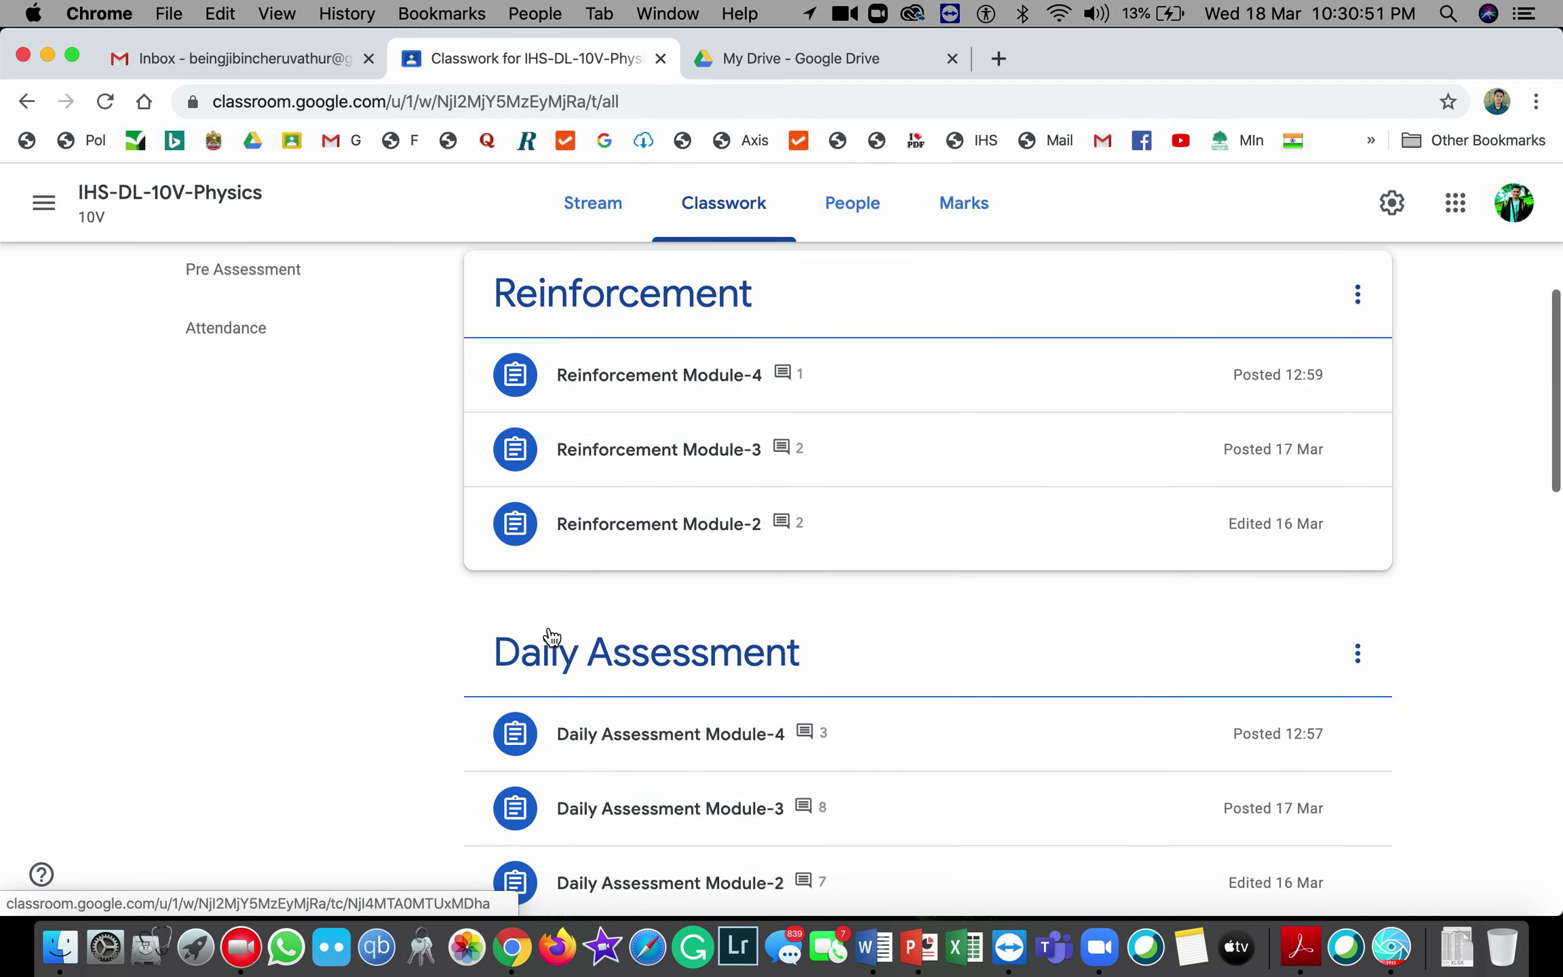
{"action": "scroll", "coordinate": [549, 638], "scroll_direction": "down", "scroll_amount": 8}
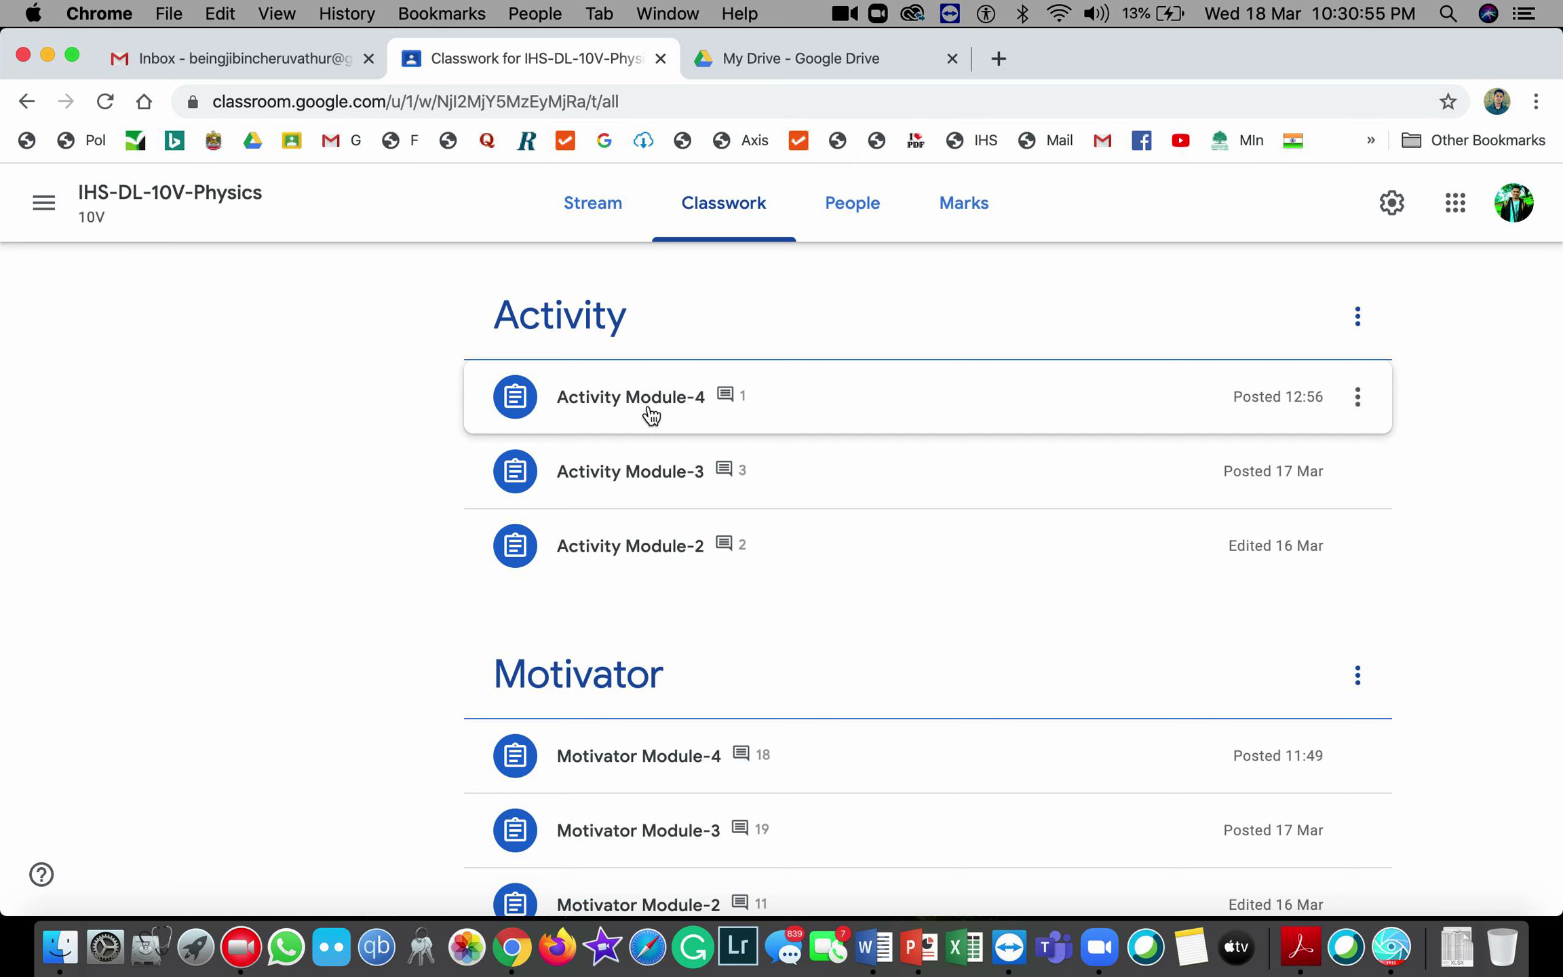
{"action": "scroll", "coordinate": [645, 427], "scroll_direction": "up", "scroll_amount": 4}
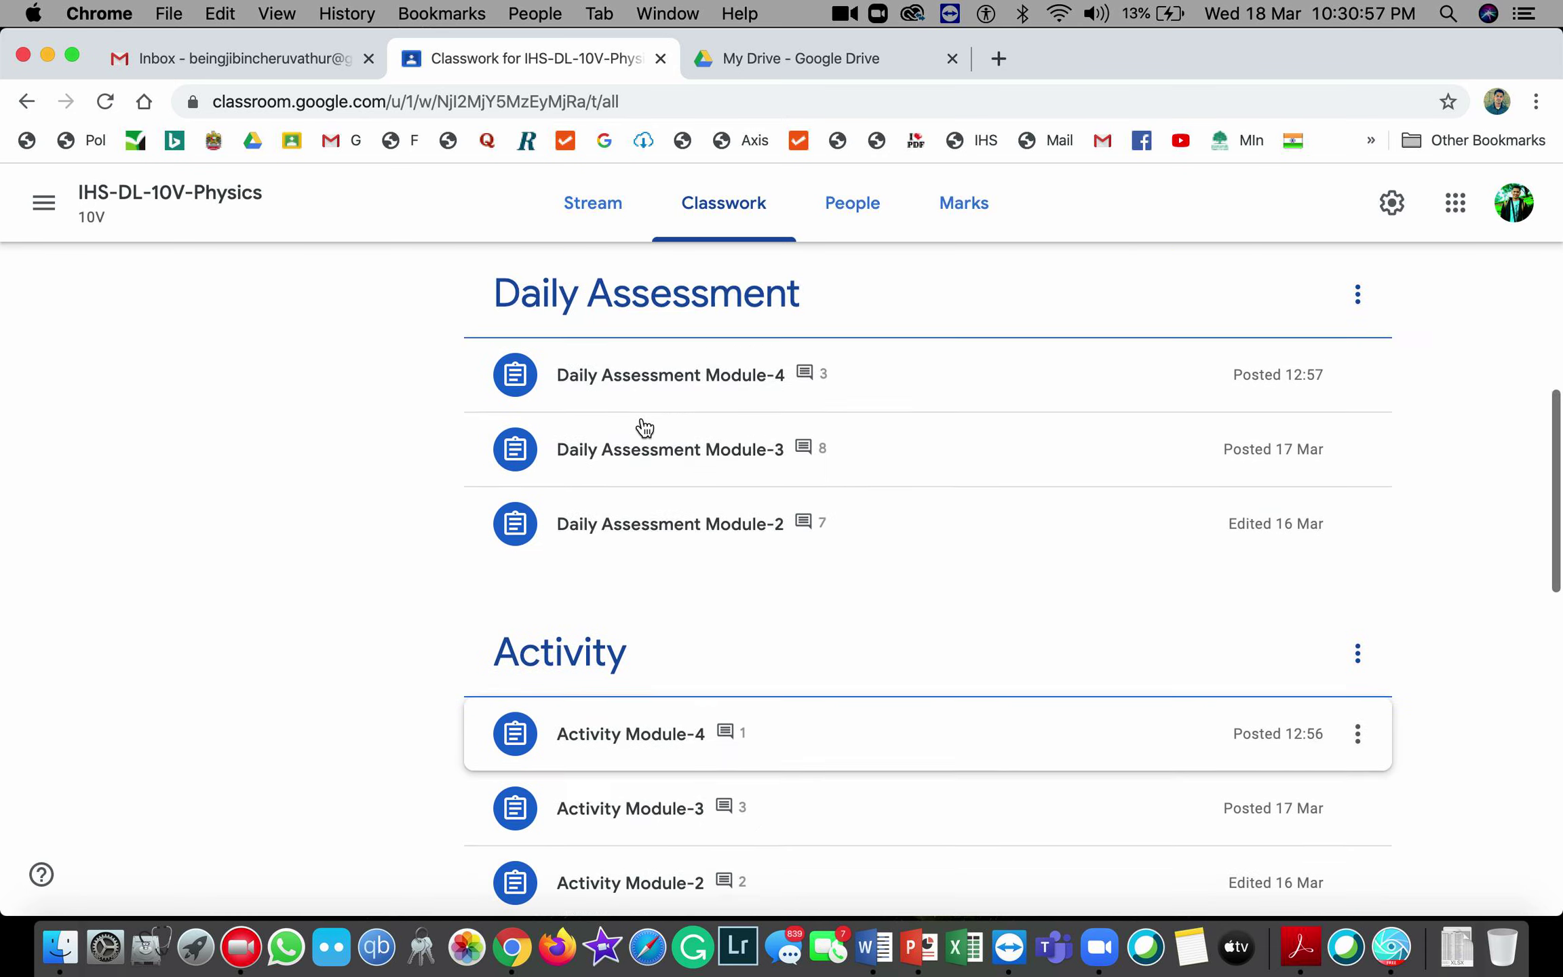
{"action": "scroll", "coordinate": [644, 427], "scroll_direction": "up", "scroll_amount": 10}
- Create a new quiz assignment and open its attached Blank Quiz form for editing
{"action": "left_click", "coordinate": [562, 299]}
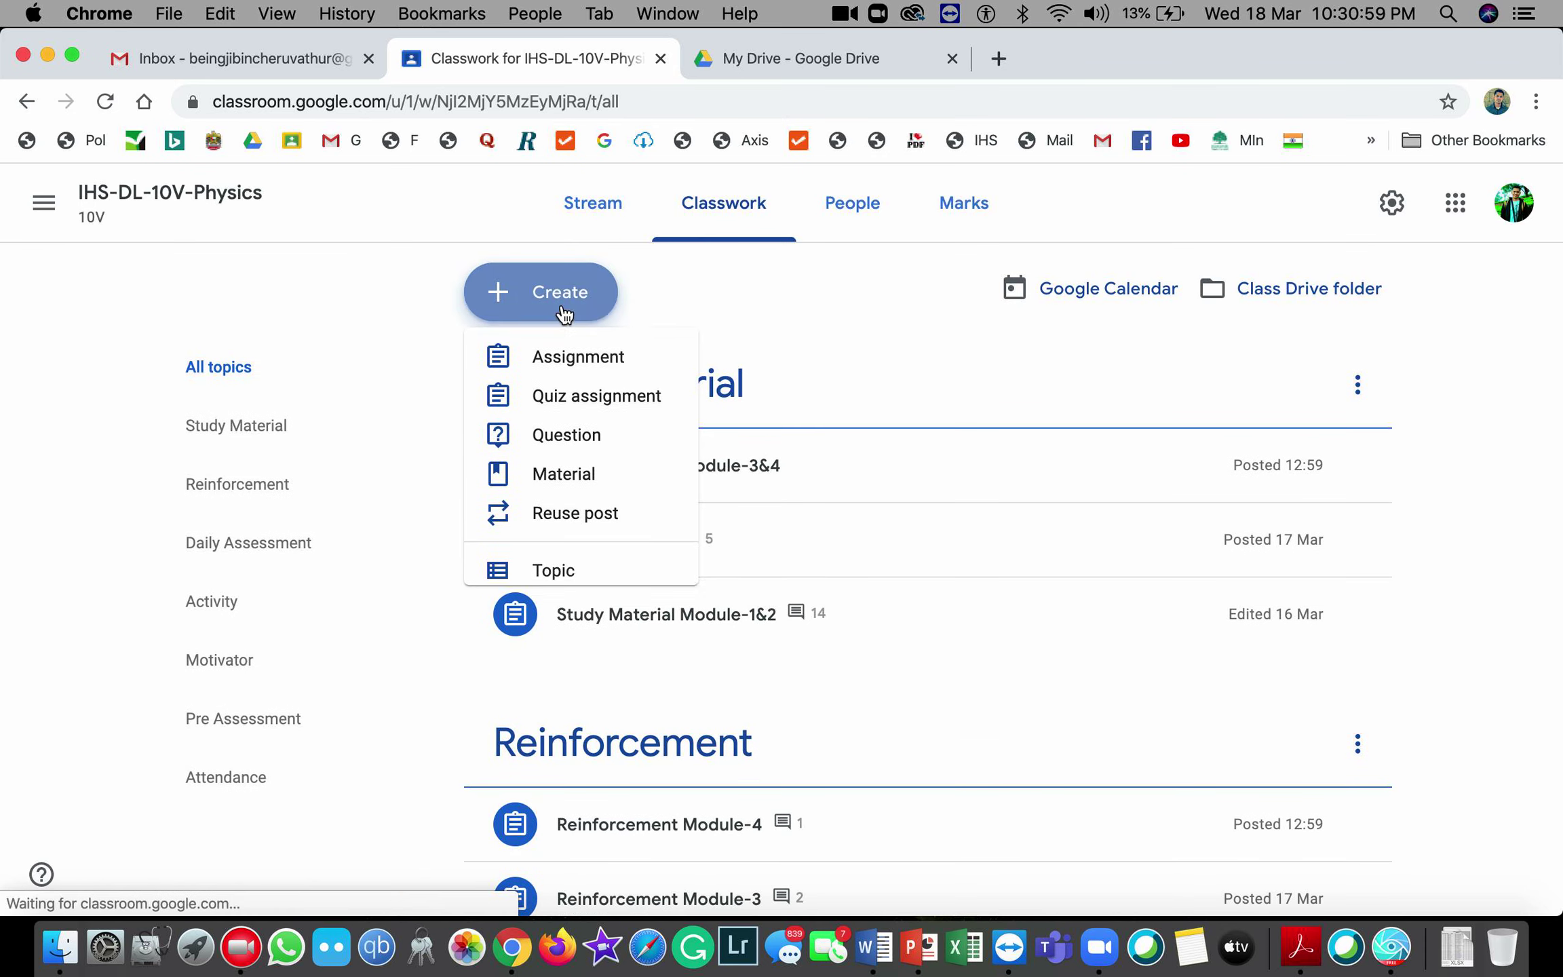
{"action": "left_click", "coordinate": [570, 408]}
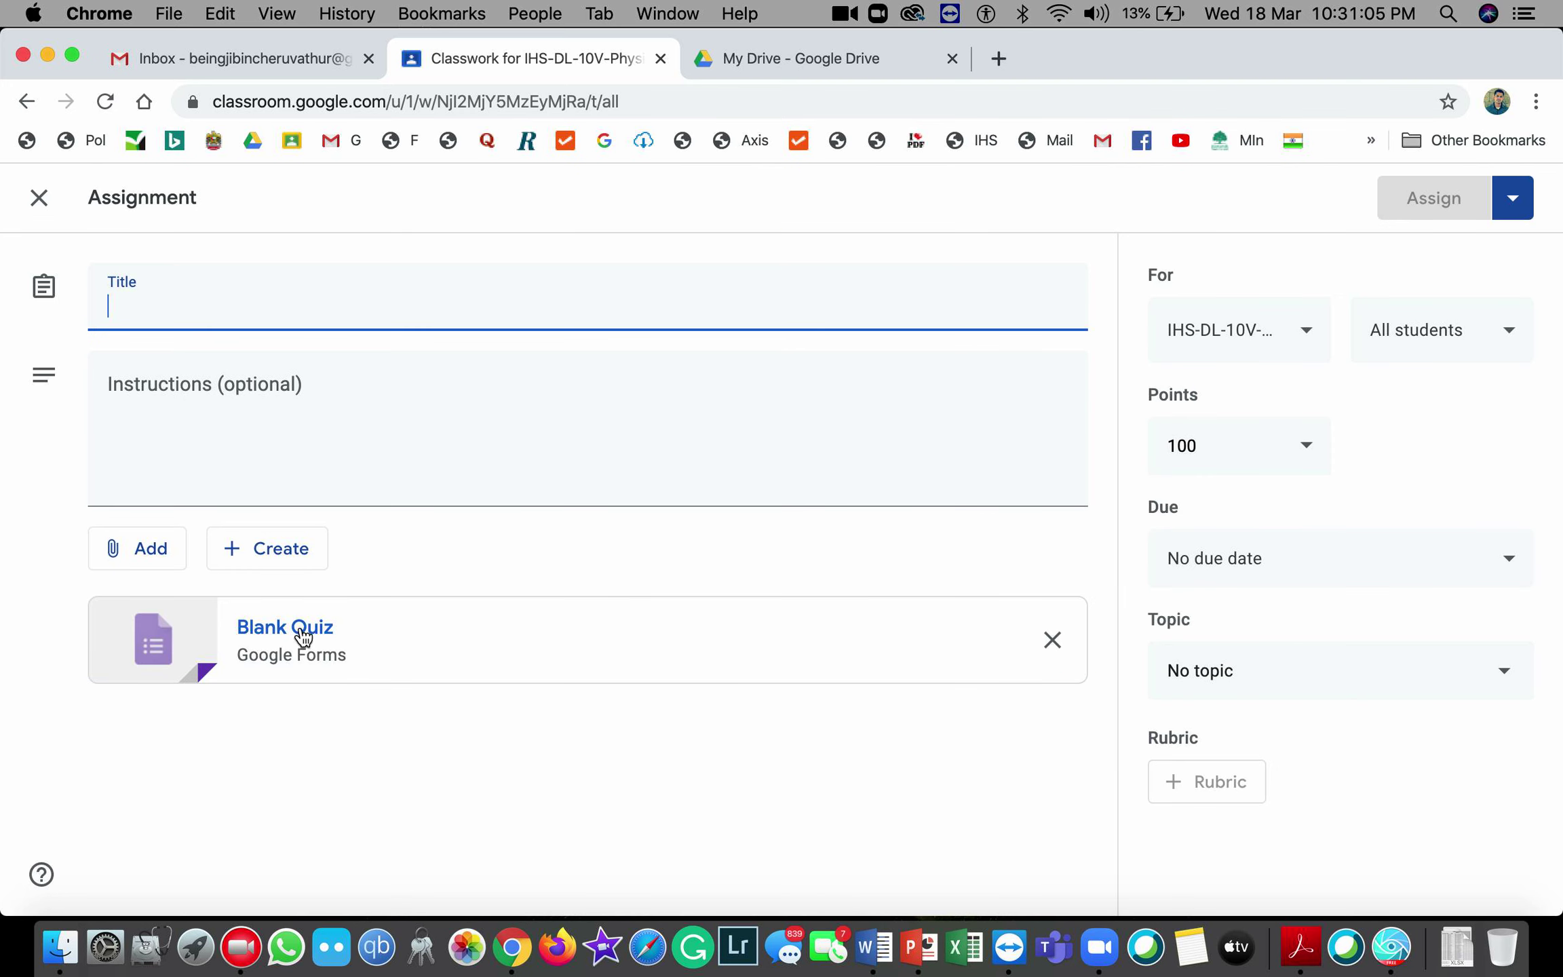
{"action": "left_click", "coordinate": [479, 644]}
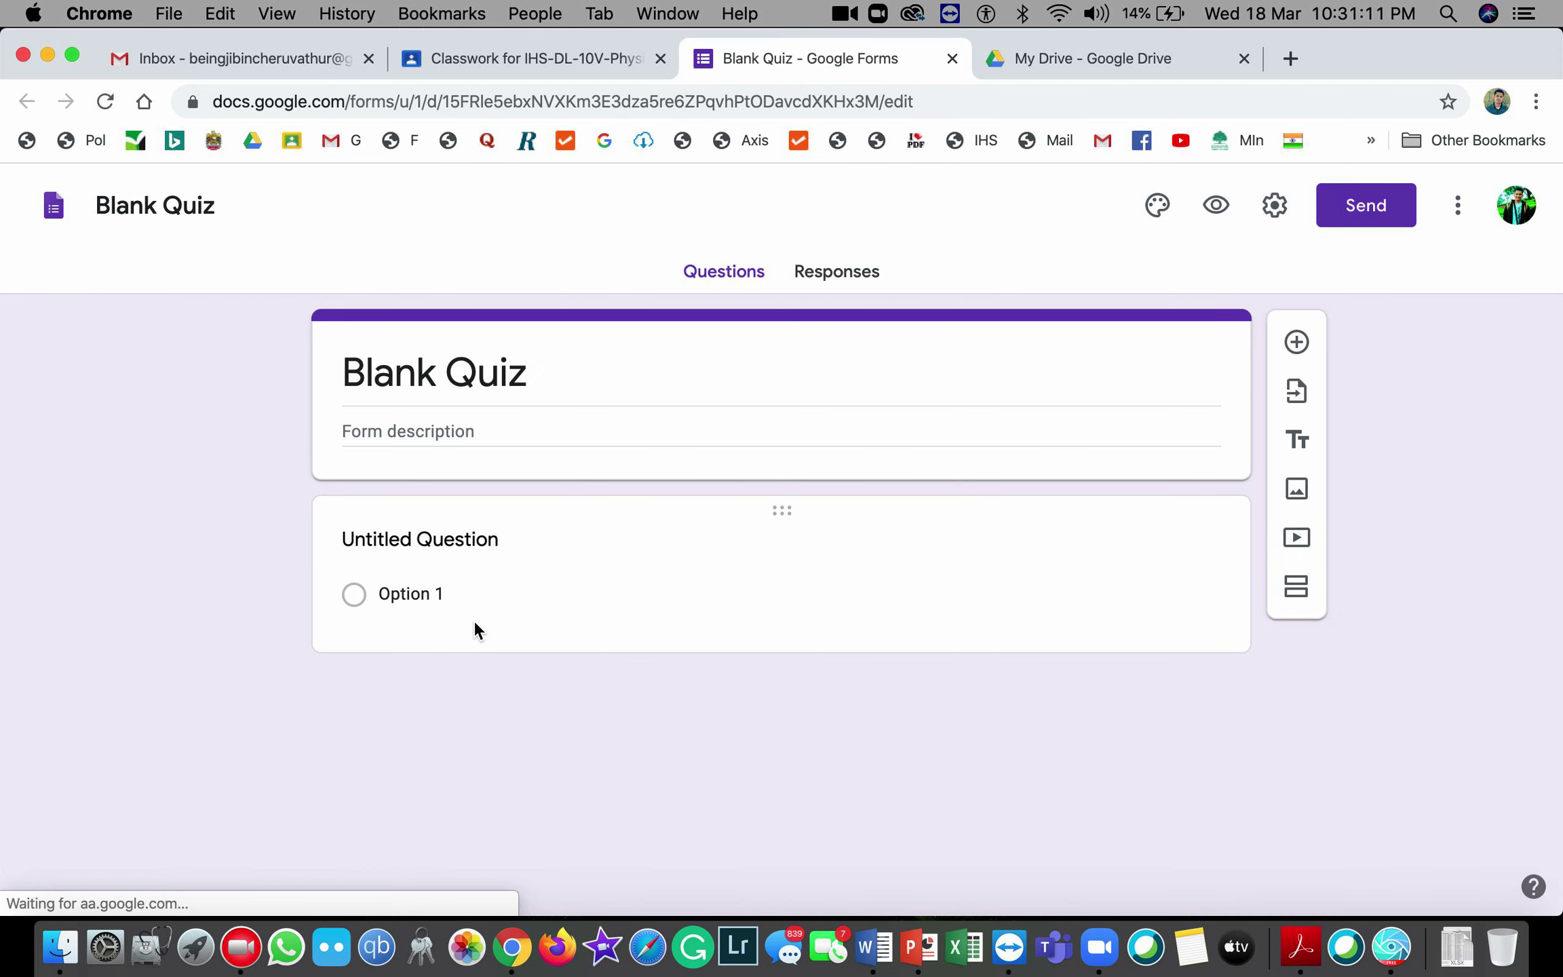
- Set the quiz form's title to "Activity Module-5"
{"action": "left_click", "coordinate": [562, 377]}
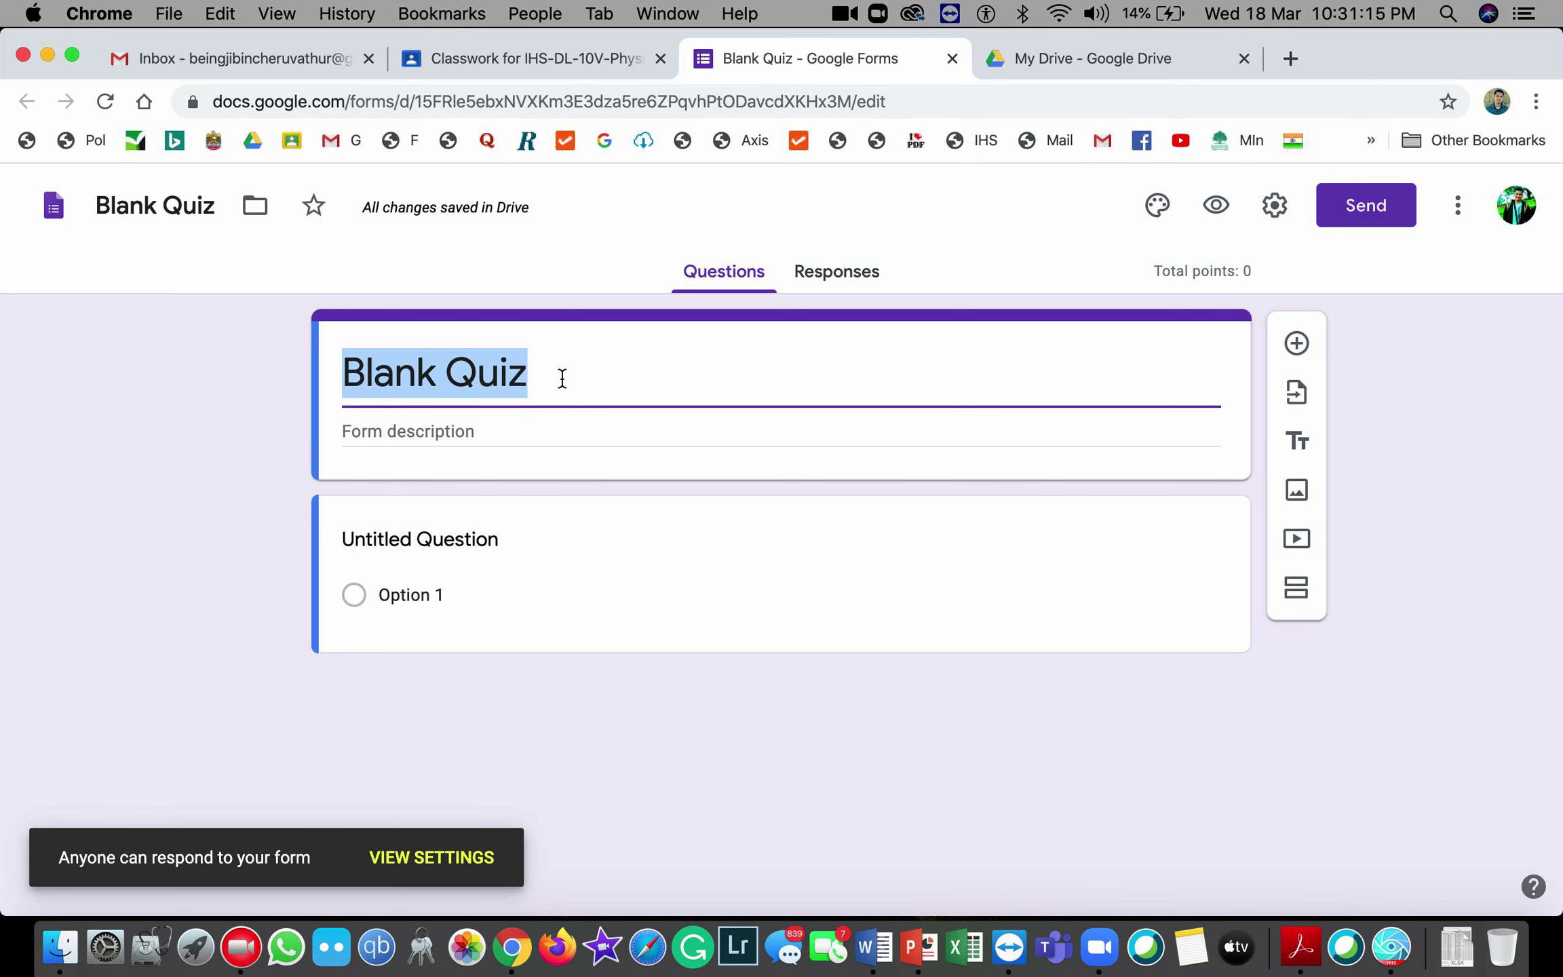
{"action": "type", "text": "Activity Module"}
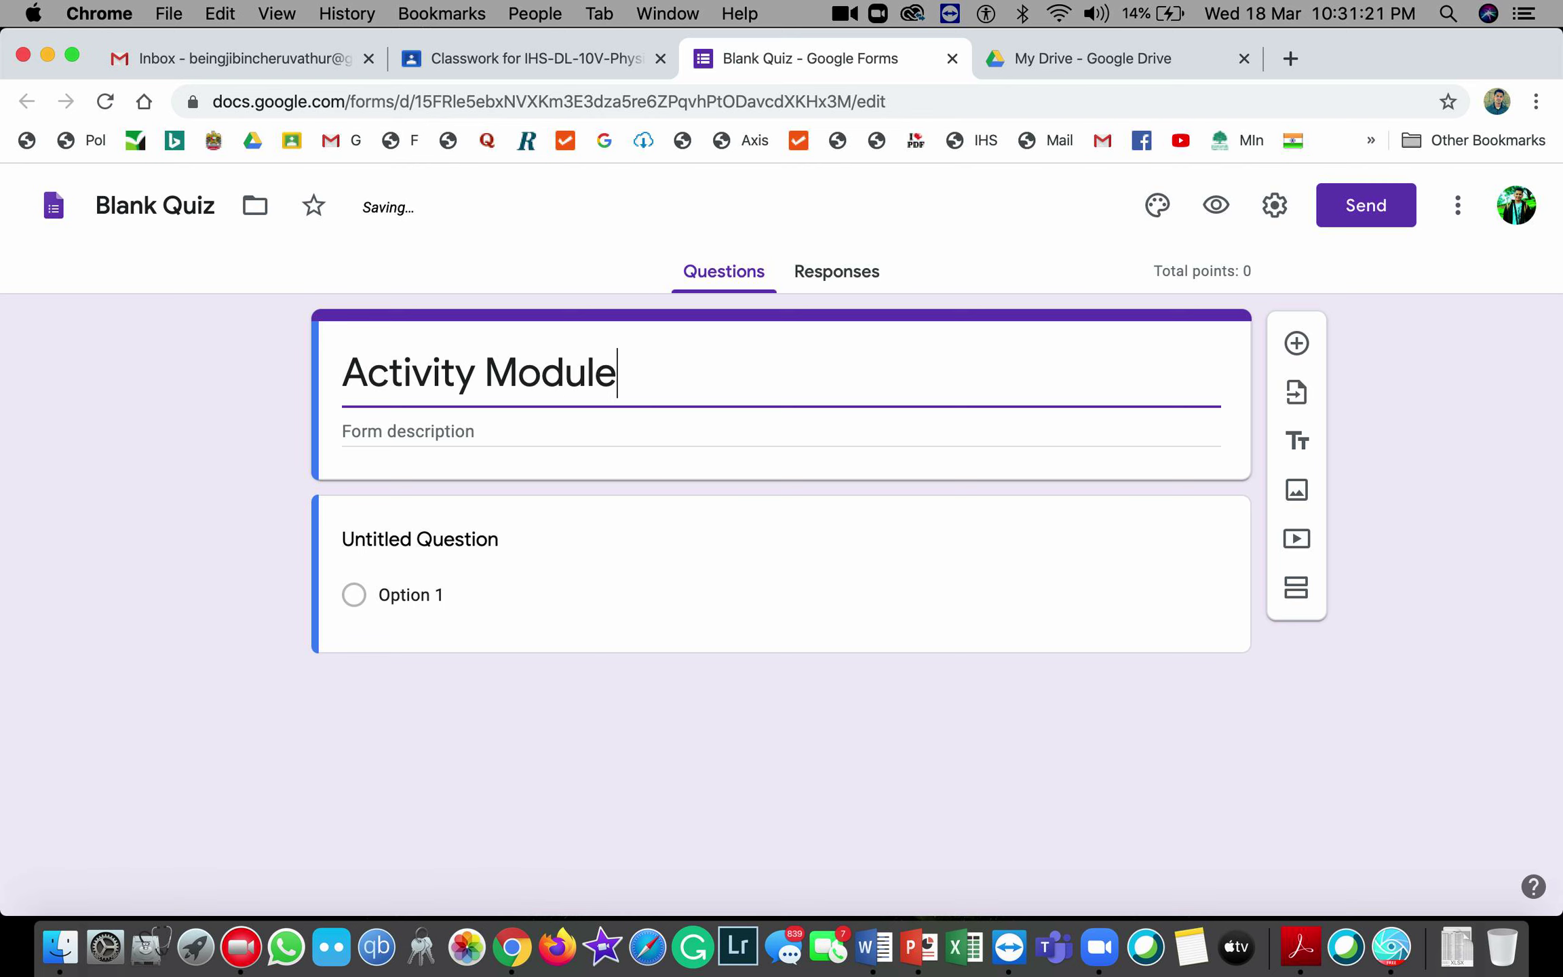
{"action": "type", "text": "-5"}
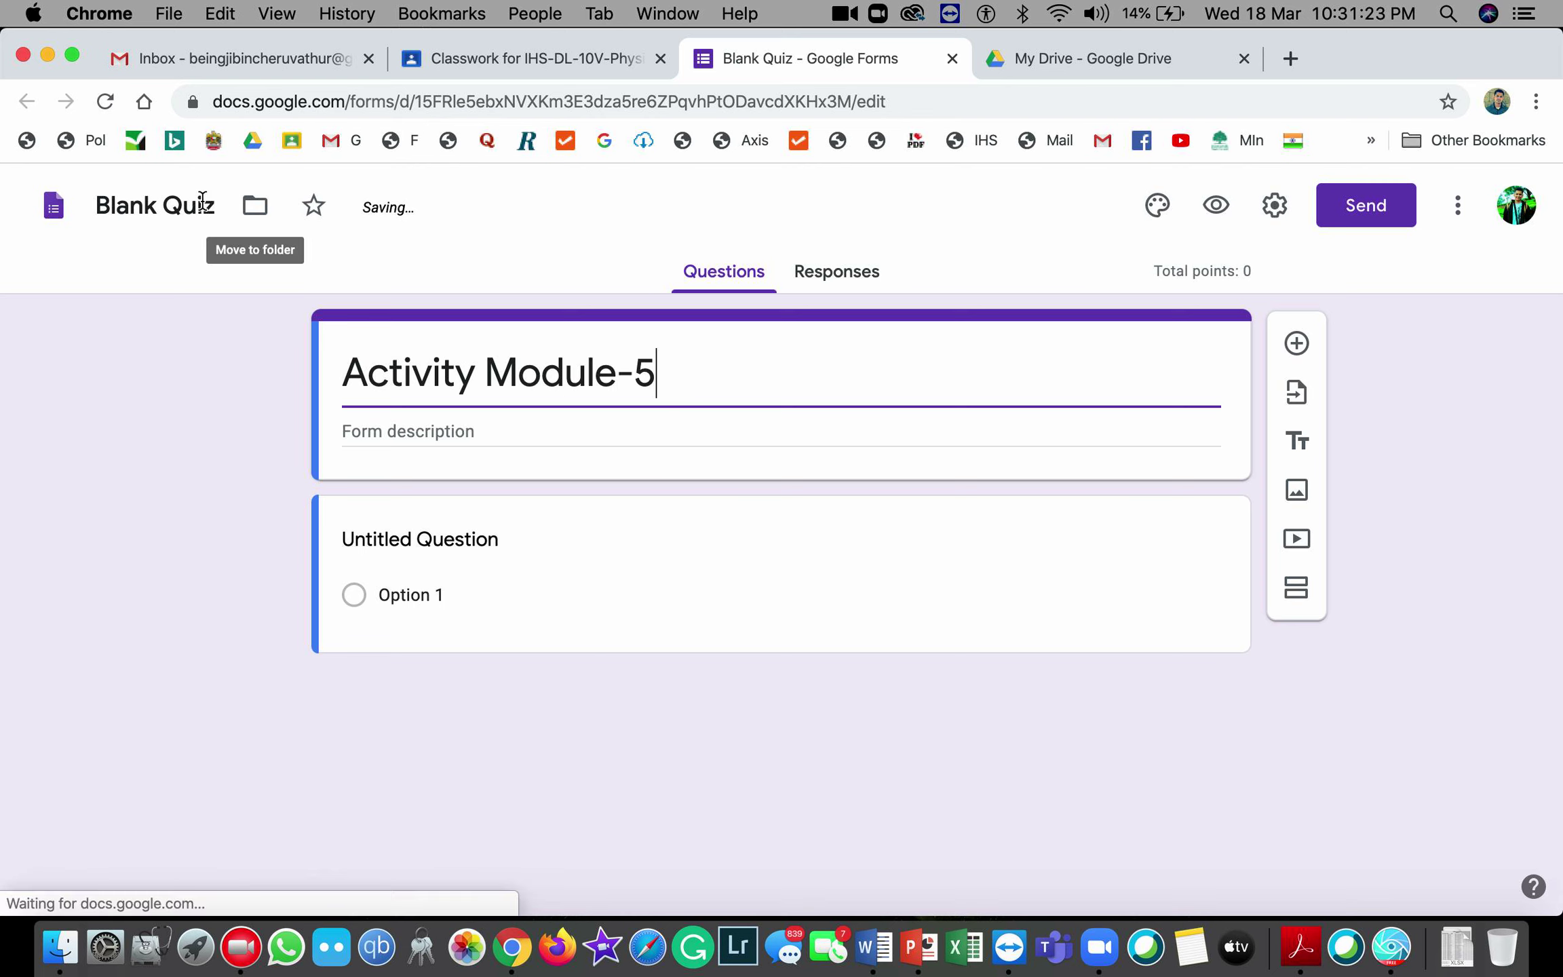
- Reuse the form title for the form's file name and prefix it, naming the file "10V Activity Module-5"
{"action": "left_click_drag", "start_coordinate": [657, 373], "coordinate": [278, 352]}
{"action": "key", "text": "super+c"}
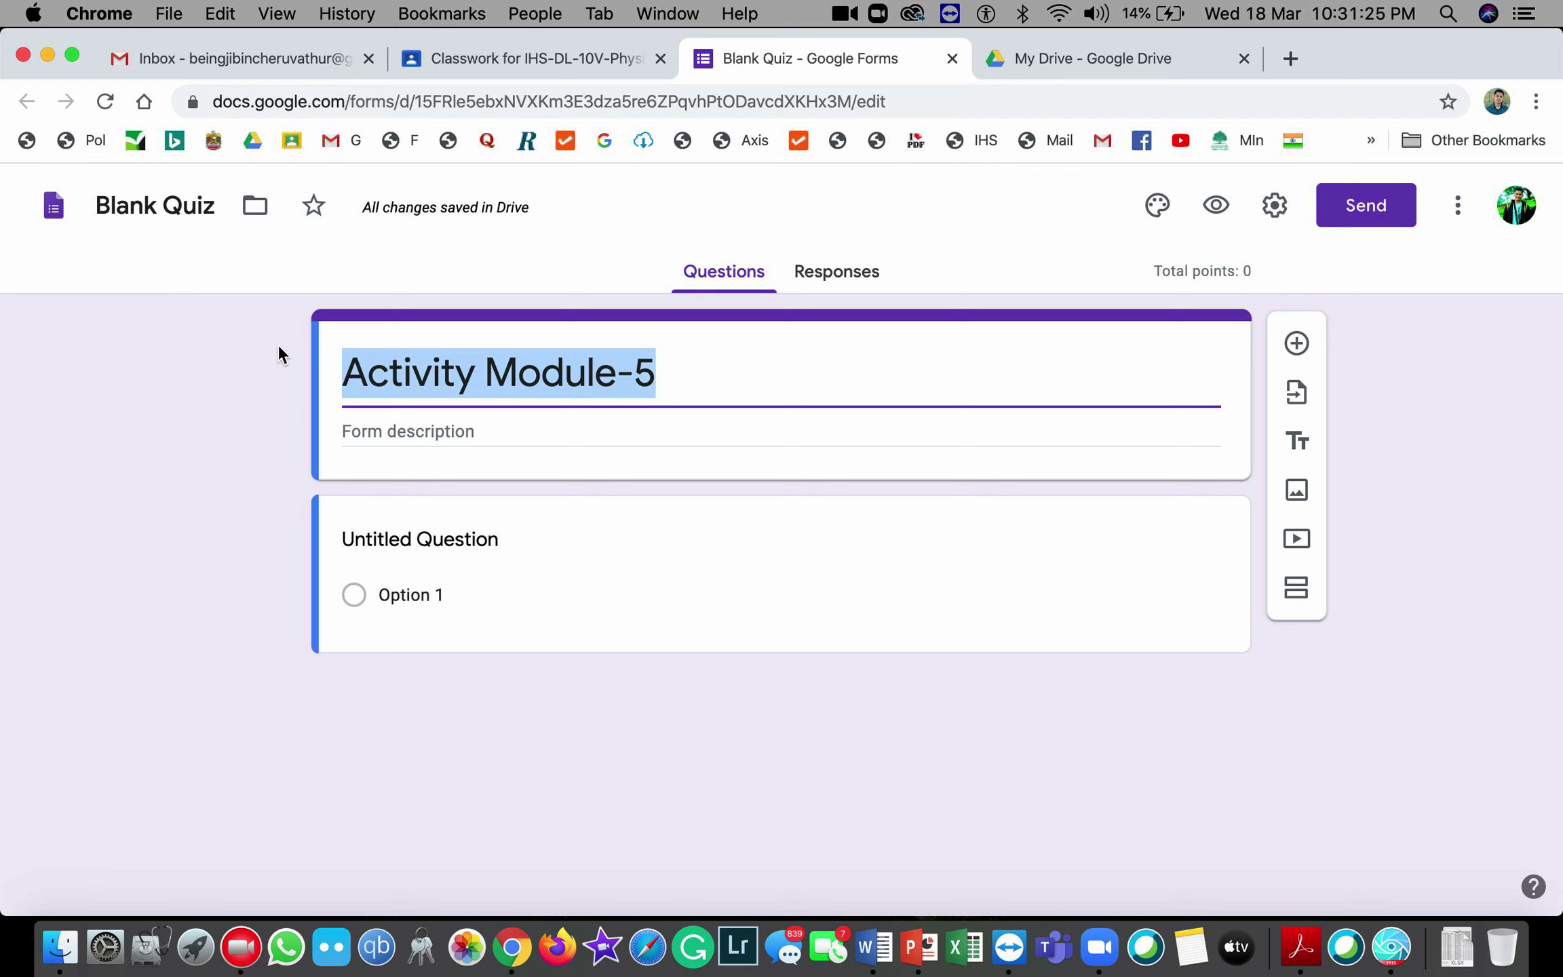
{"action": "left_click_drag", "start_coordinate": [202, 206], "coordinate": [83, 205]}
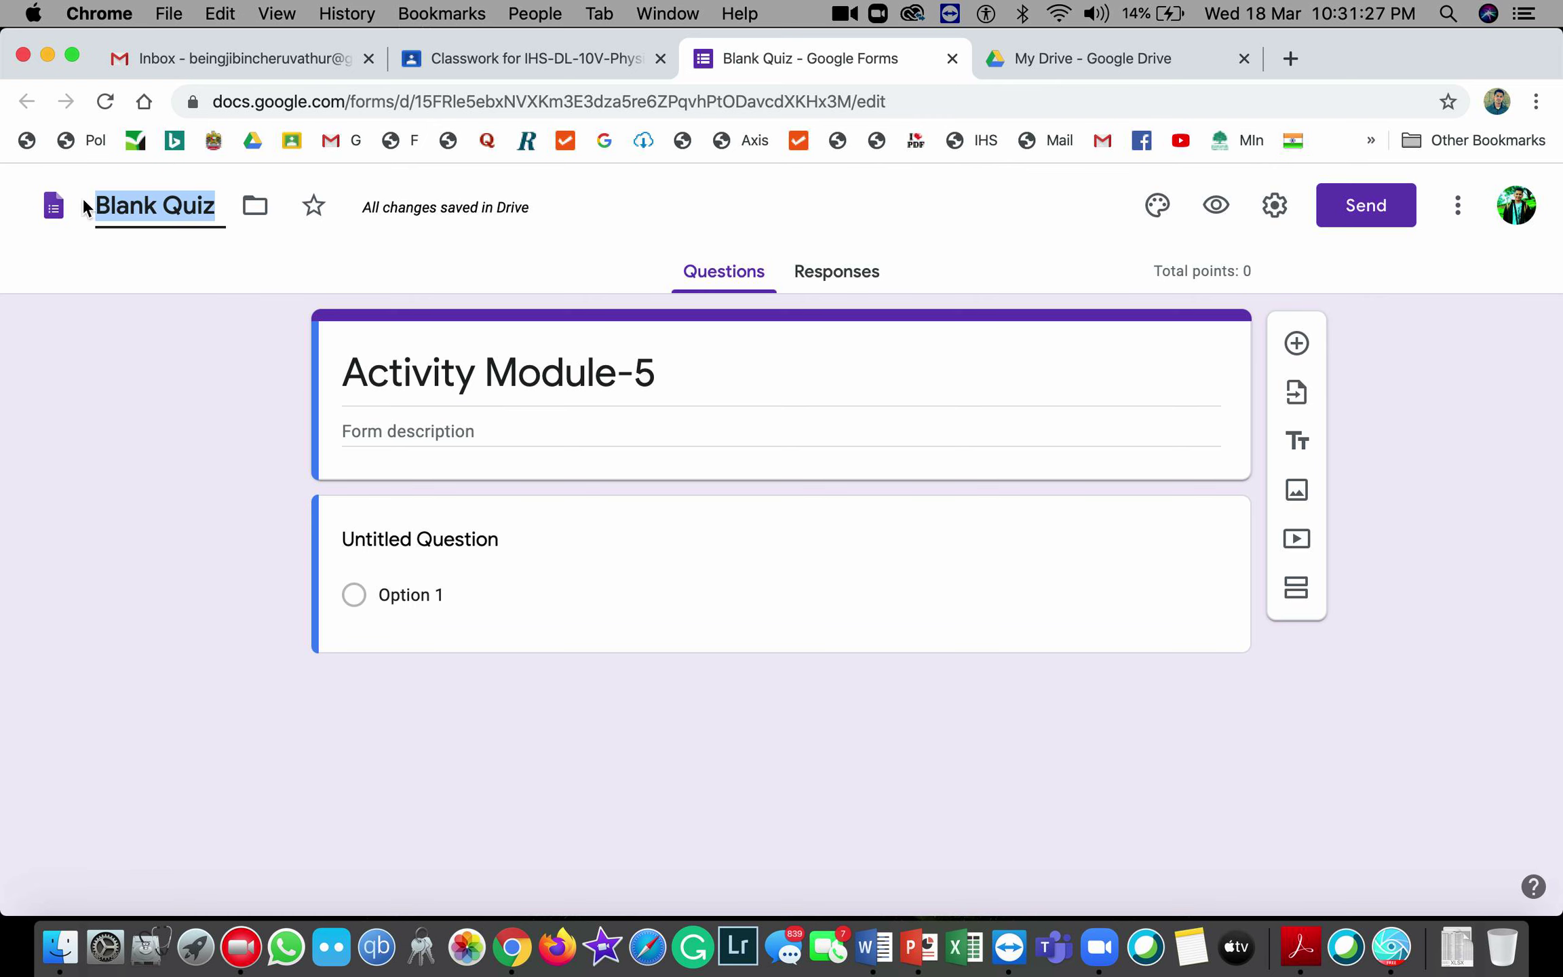
{"action": "key", "text": "super+v"}
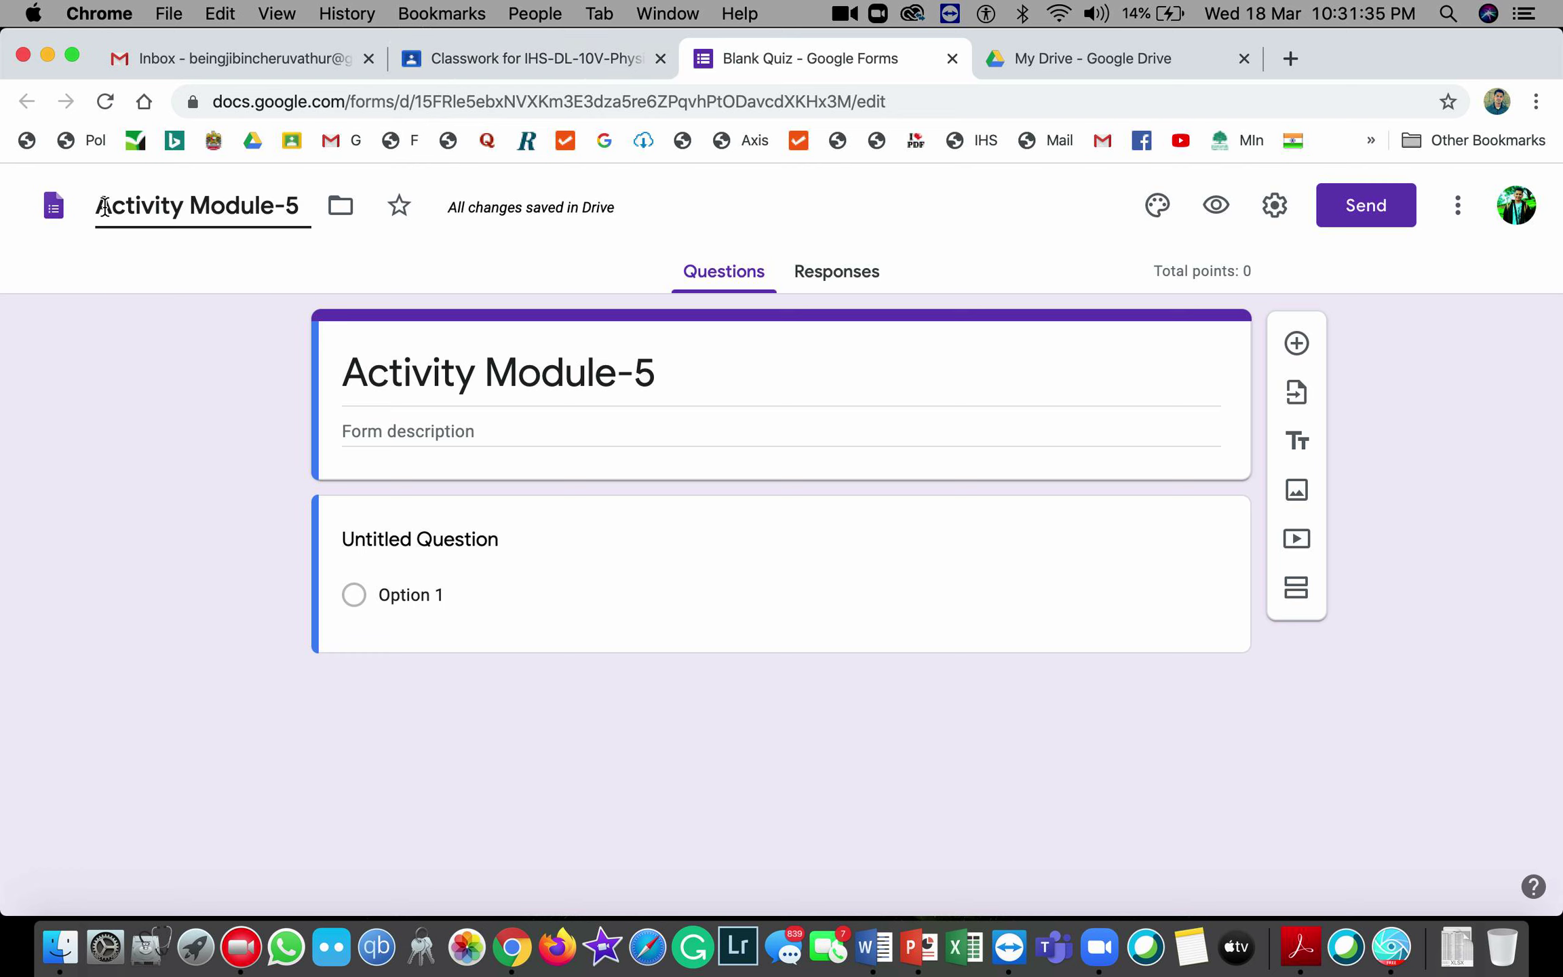
{"action": "type", "text": "10"}
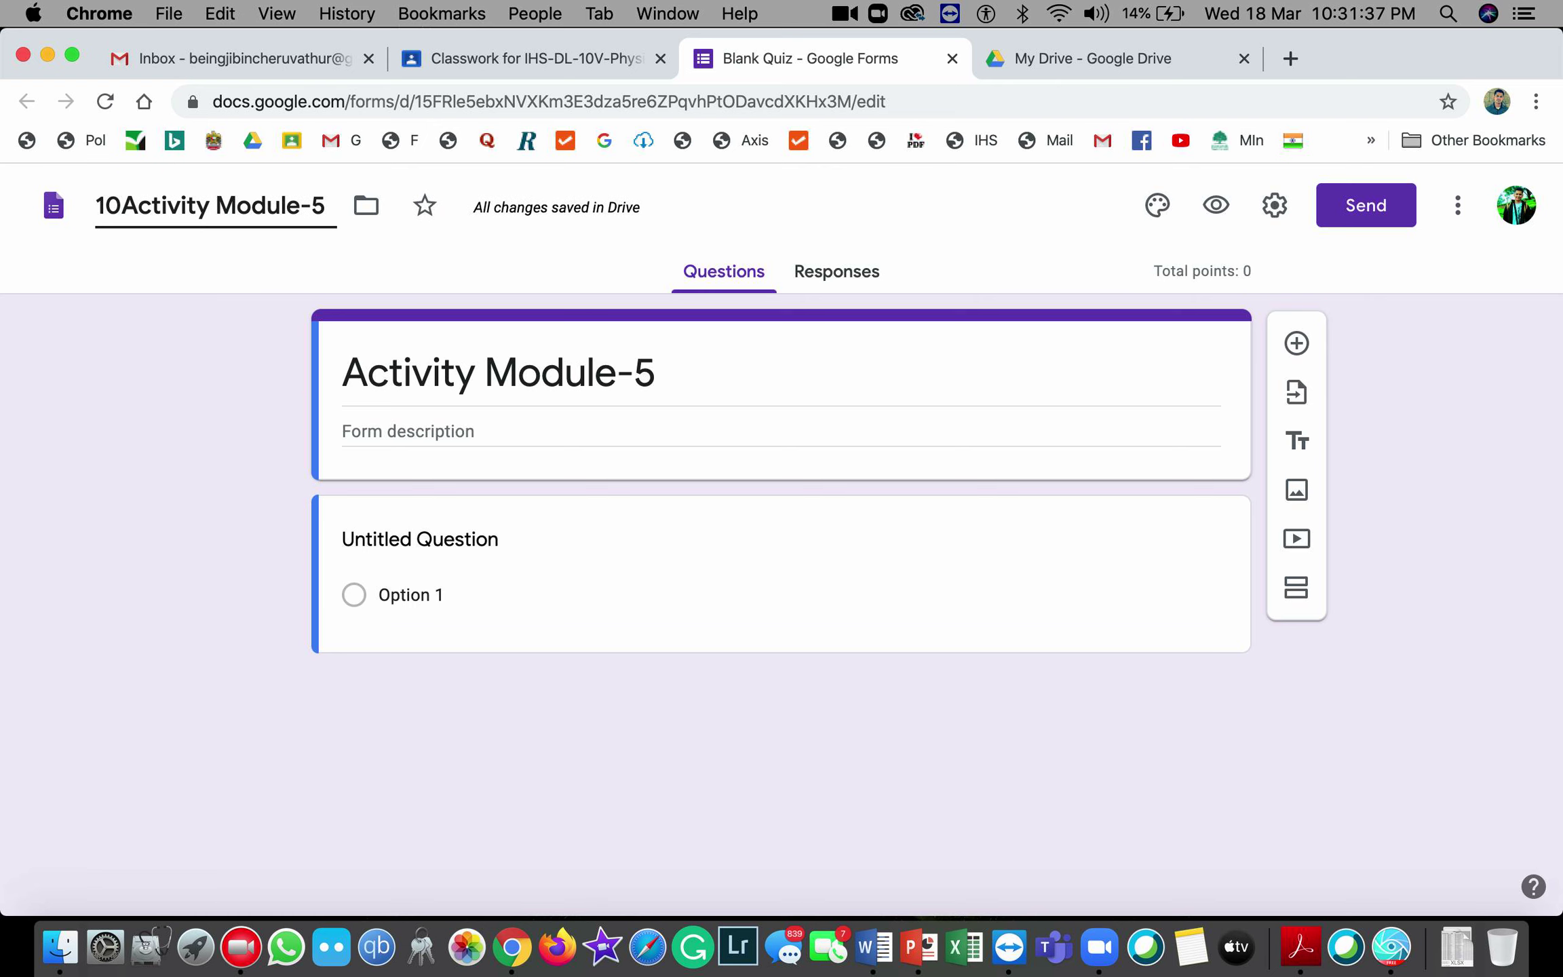
{"action": "type", "text": "V"}
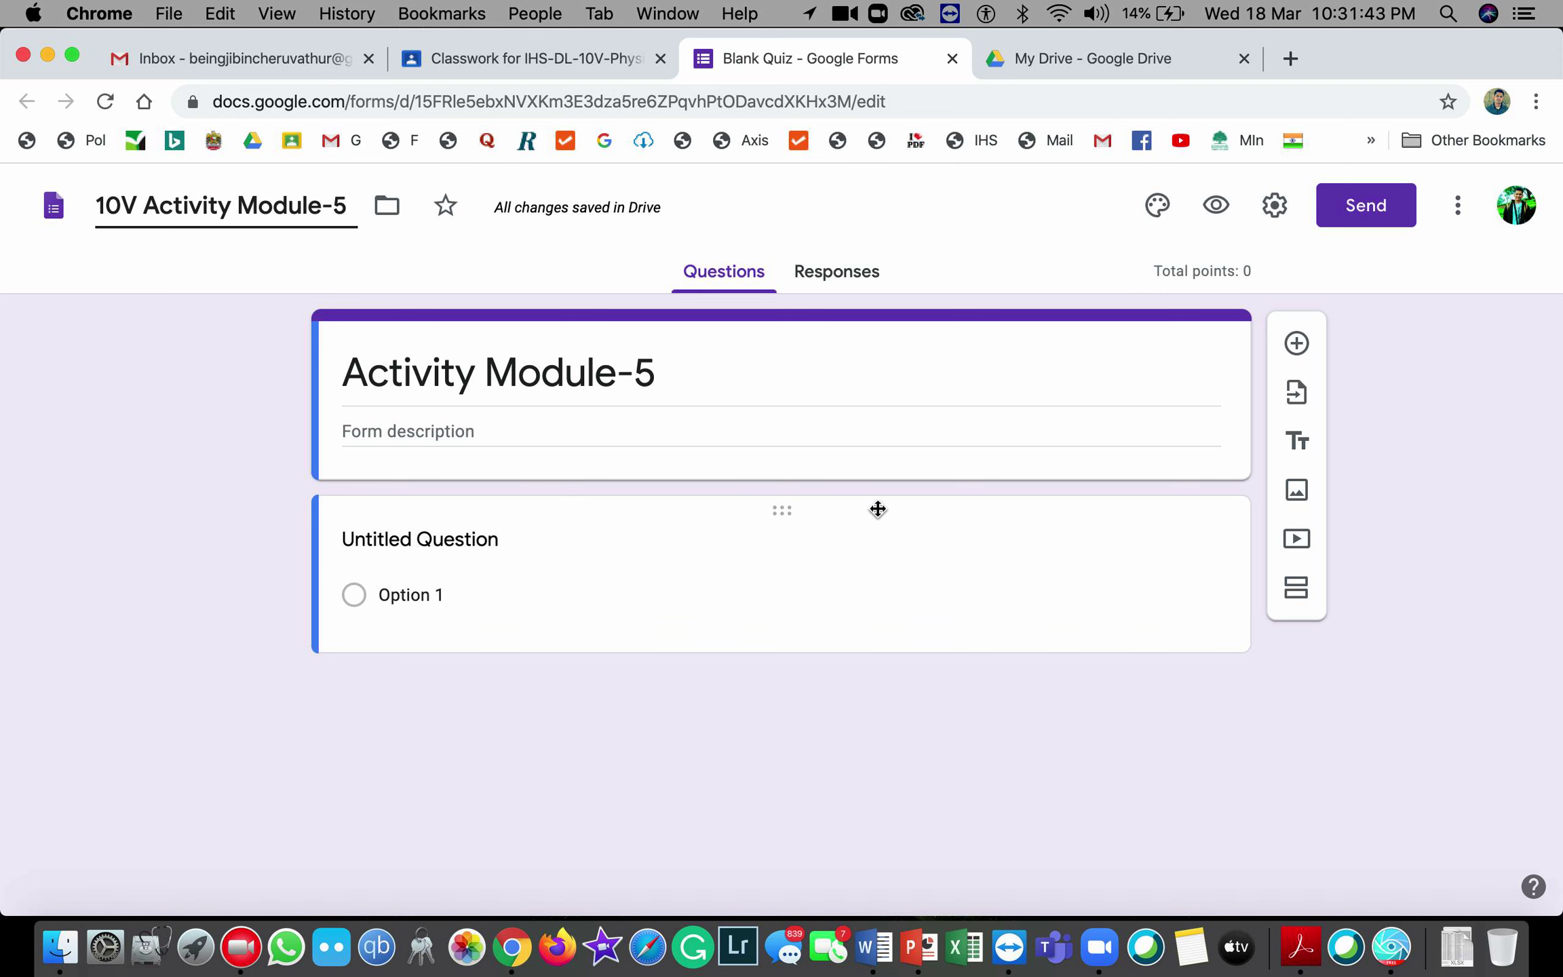
- Add a question titled "Name of the student:" directly below the form header and make it required
{"action": "left_click", "coordinate": [1296, 342]}
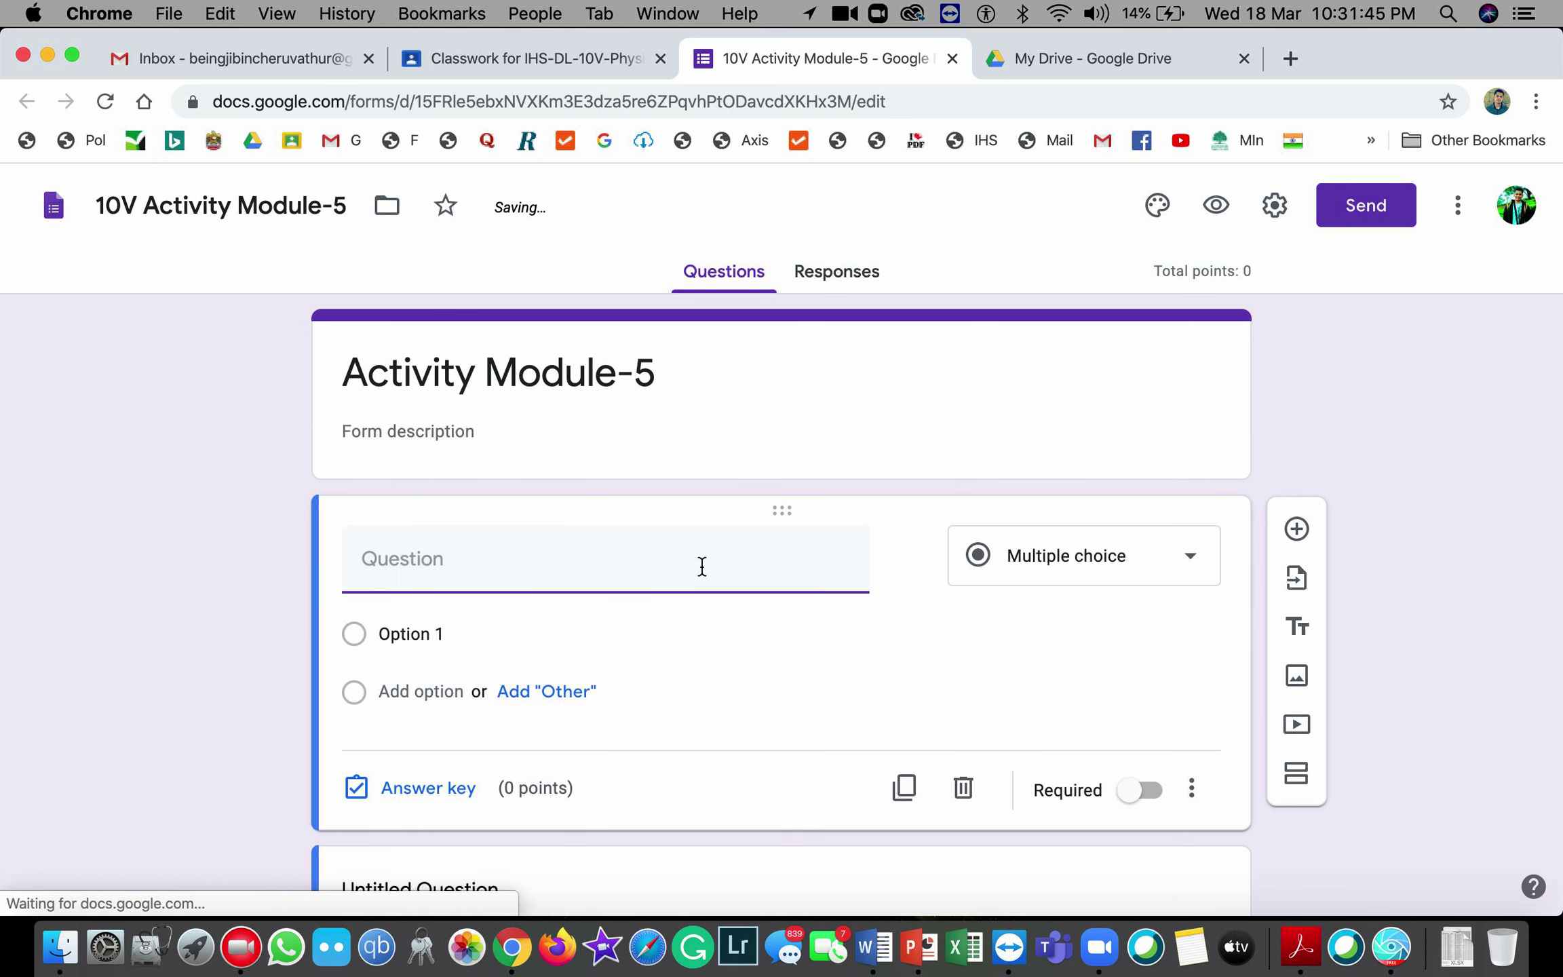
{"action": "type", "text": "Name o"}
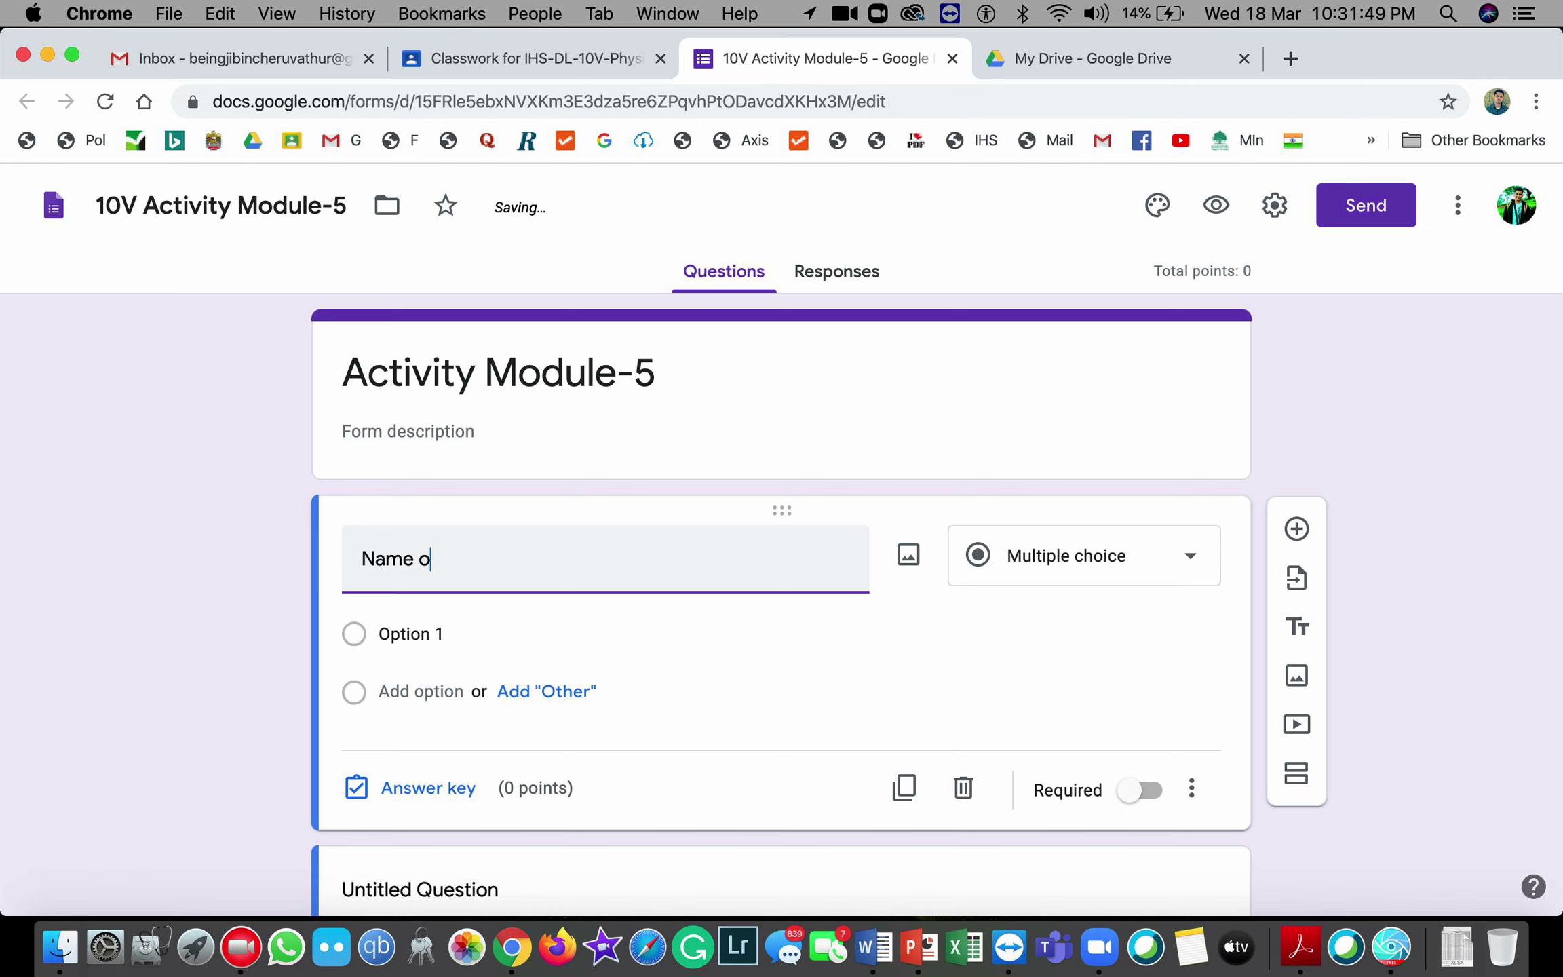
{"action": "type", "text": "f the student"}
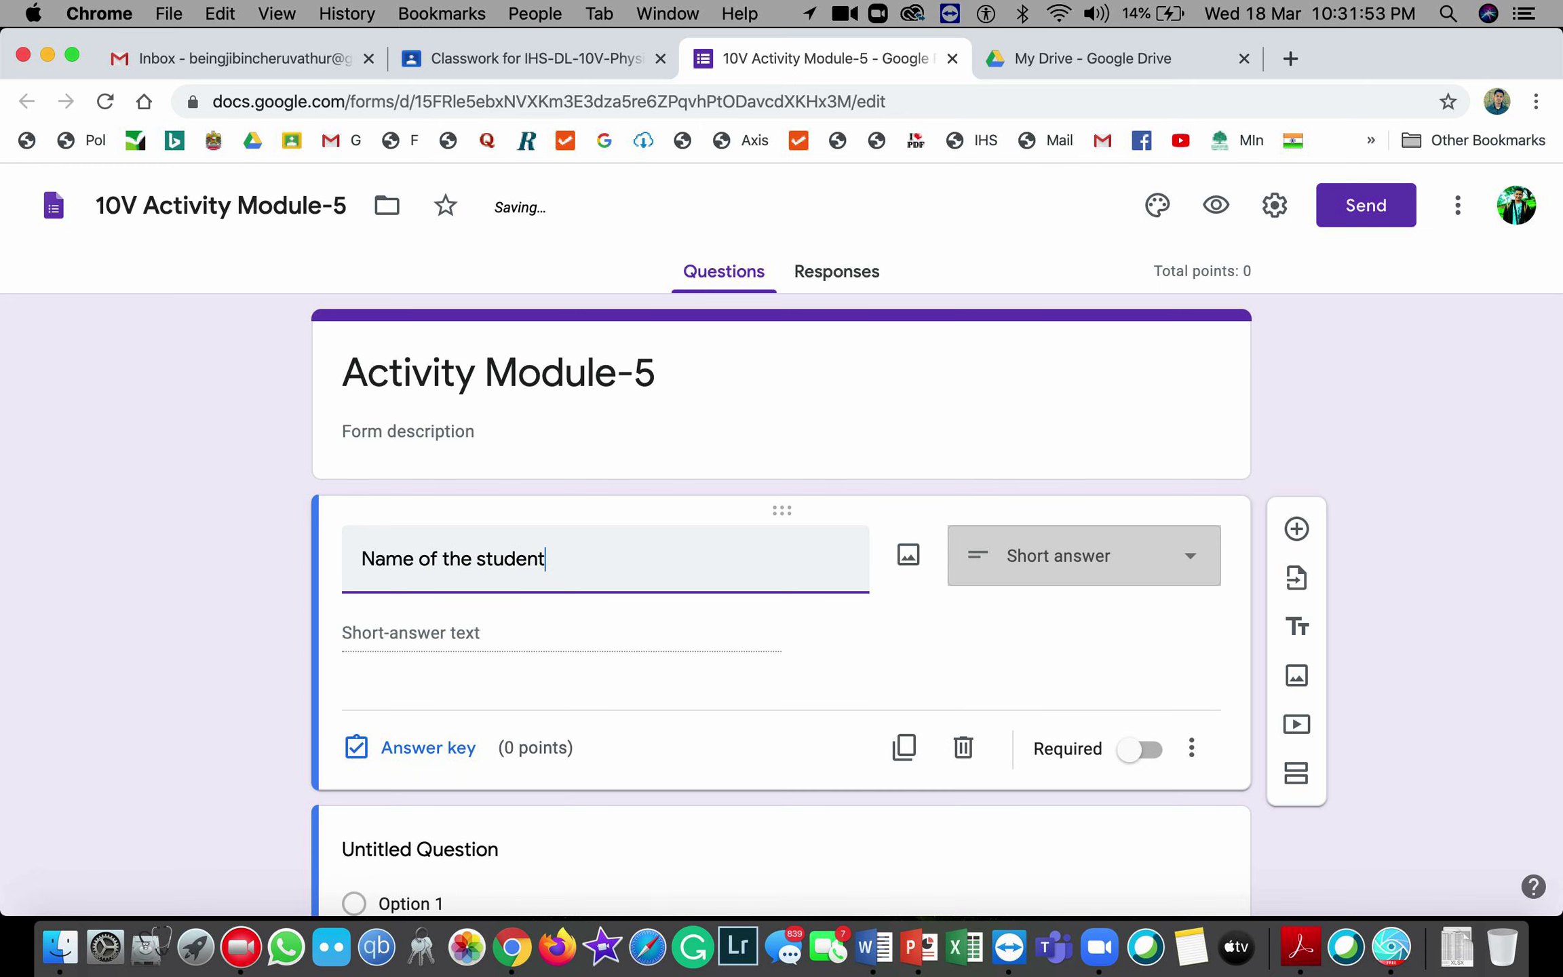
{"action": "type", "text": ":"}
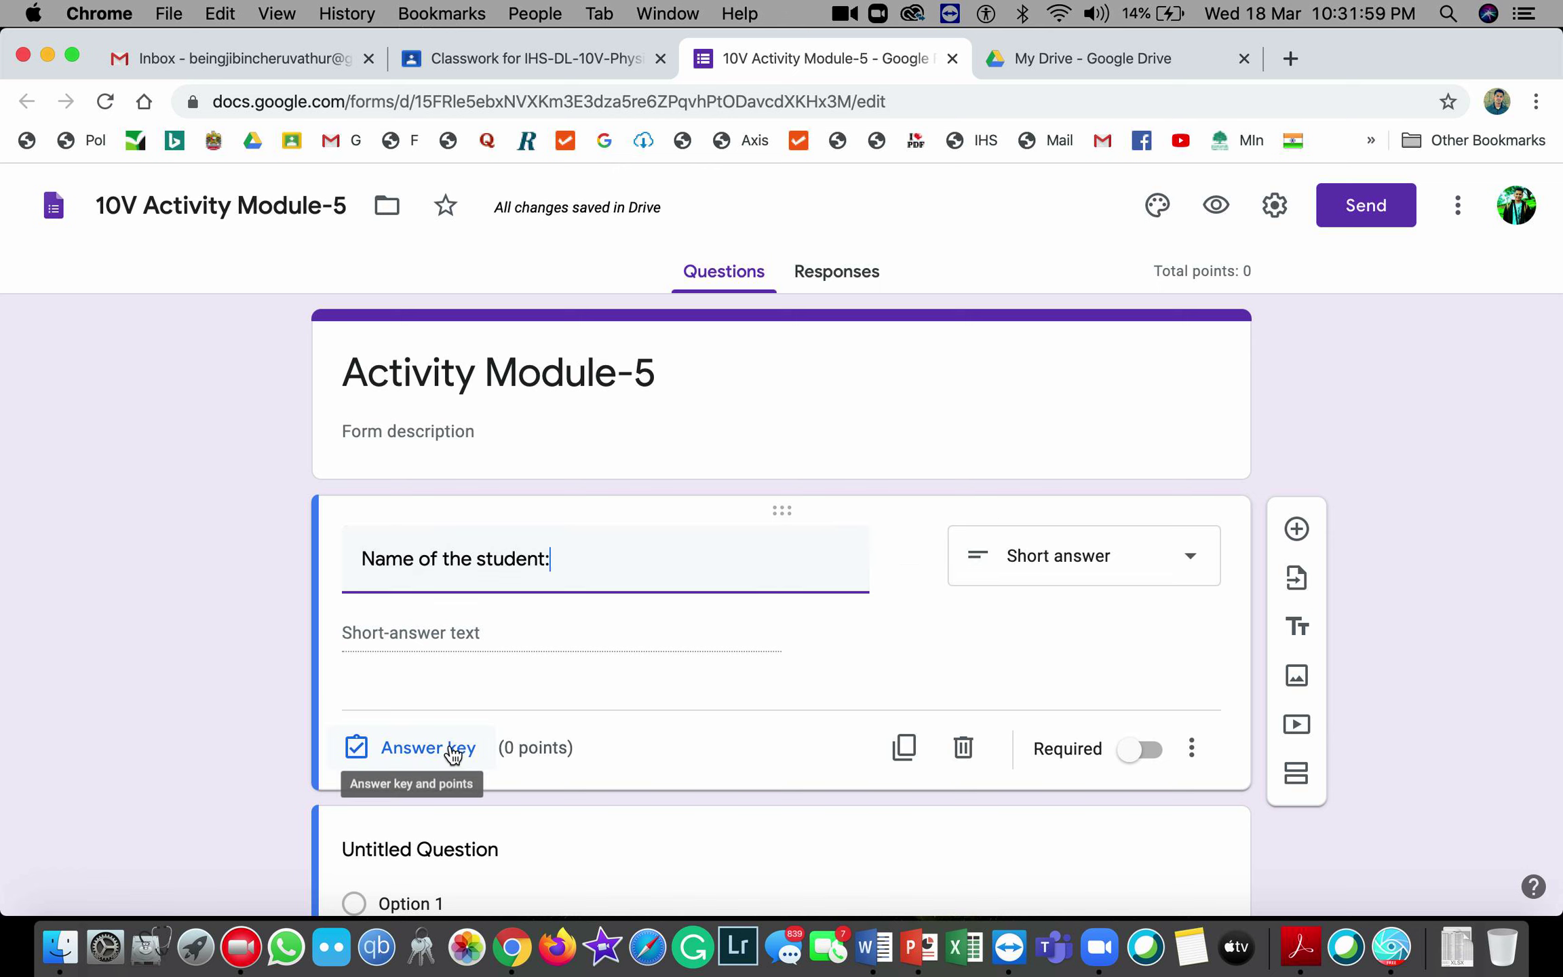
{"action": "left_click", "coordinate": [1139, 754]}
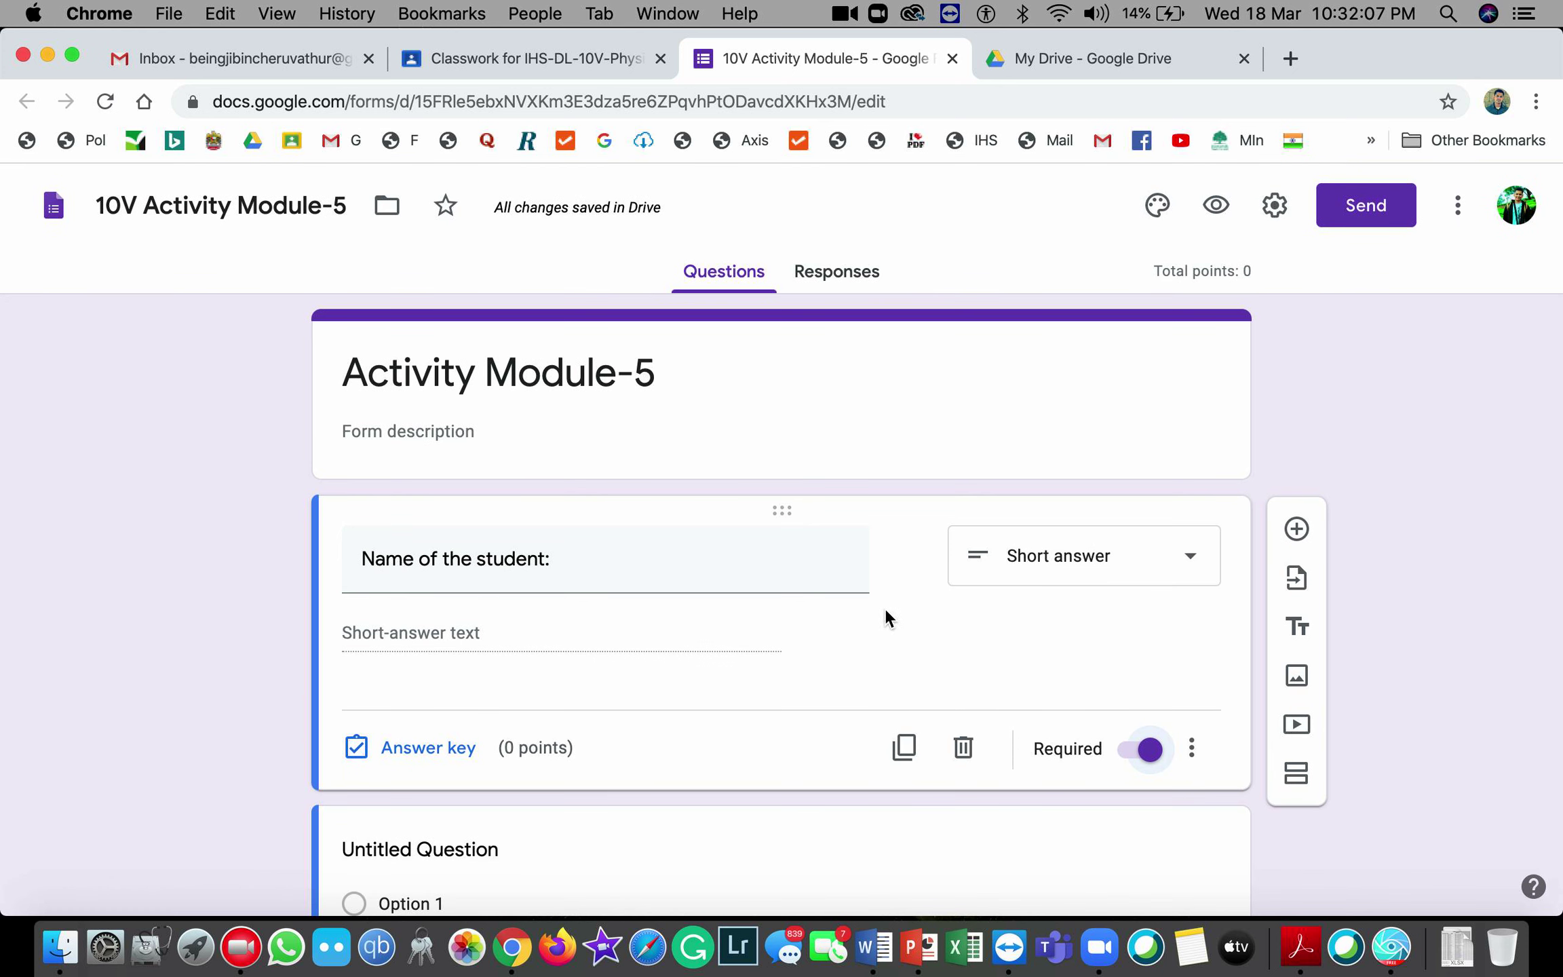
- Title the untitled question below the student-name question "Grade & Div:"
{"action": "scroll", "coordinate": [551, 639], "scroll_direction": "down", "scroll_amount": 3}
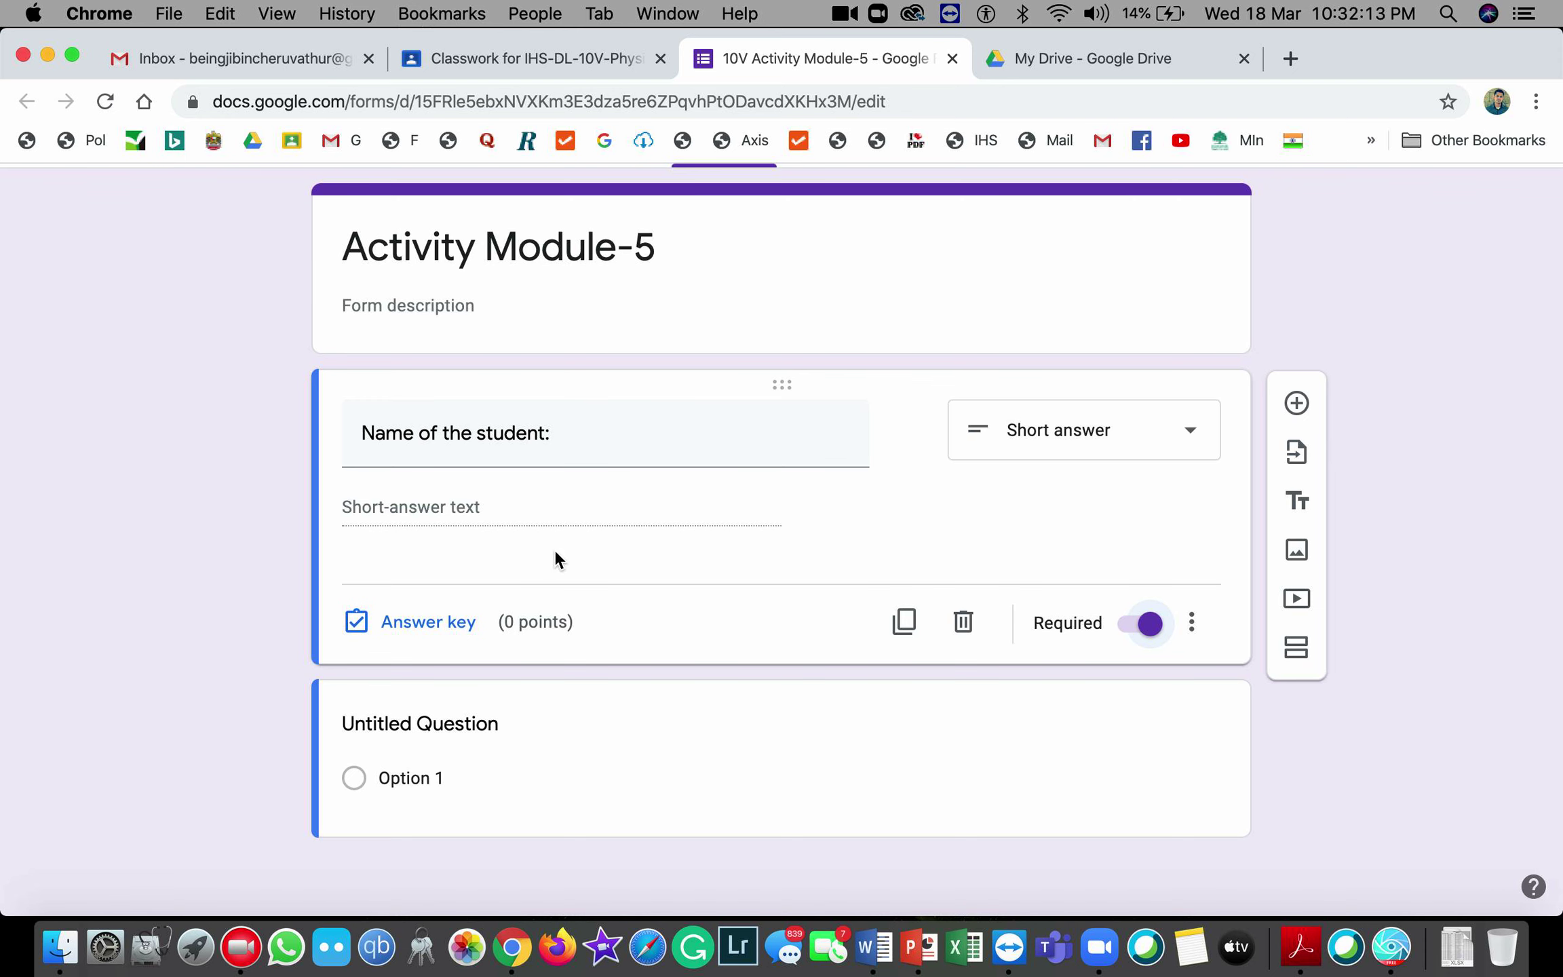
{"action": "left_click", "coordinate": [553, 760]}
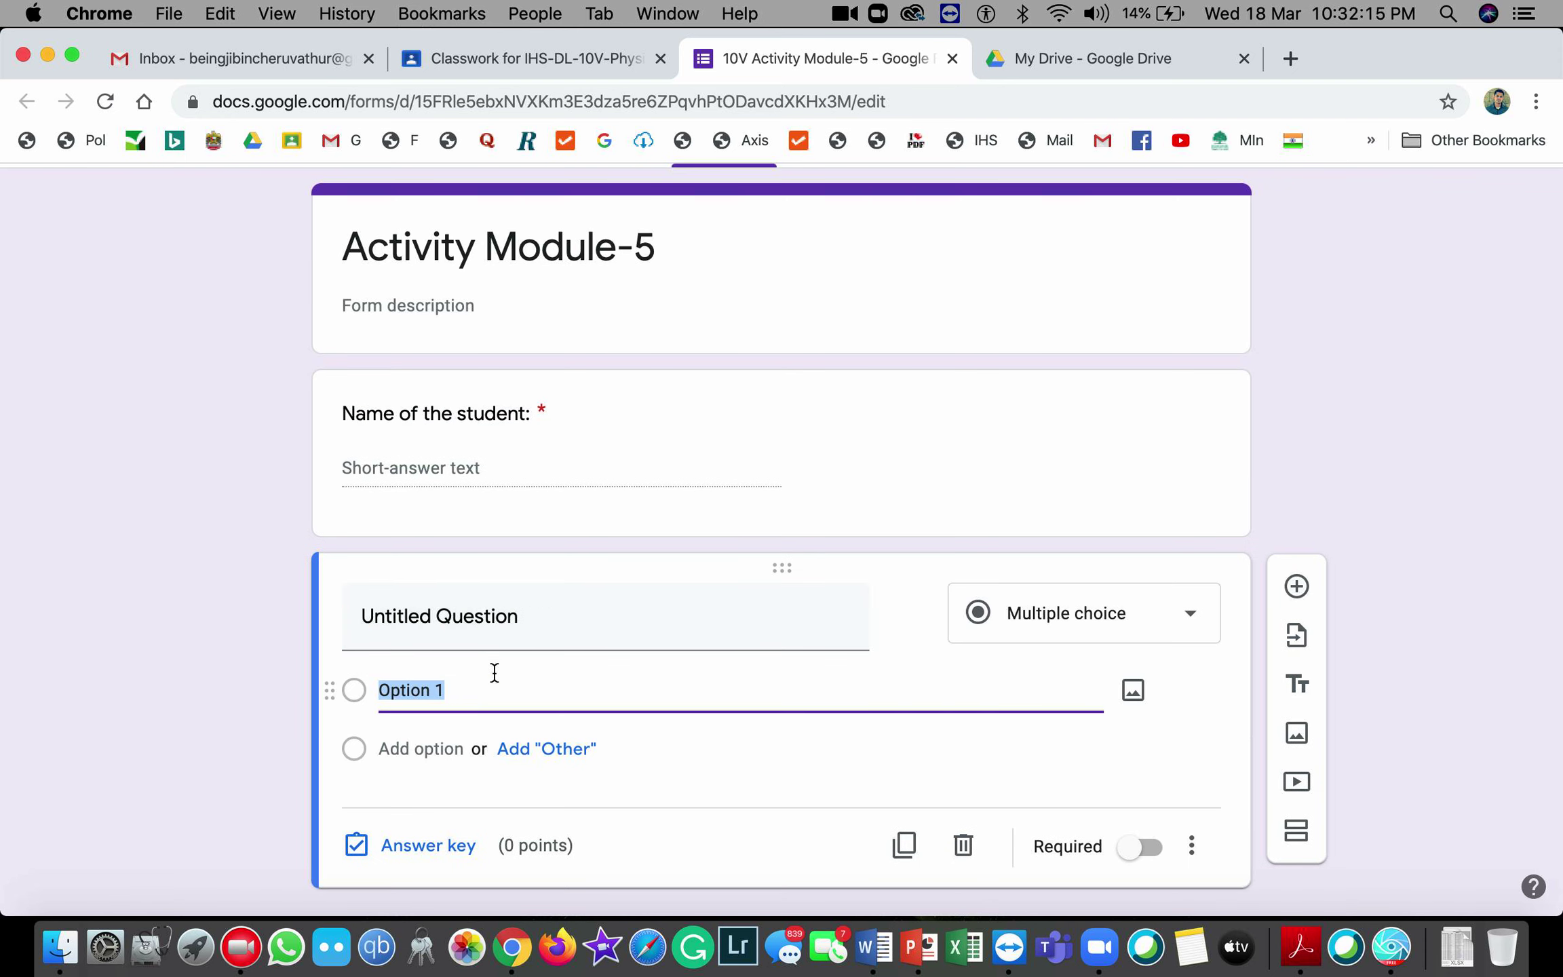
{"action": "left_click", "coordinate": [541, 614]}
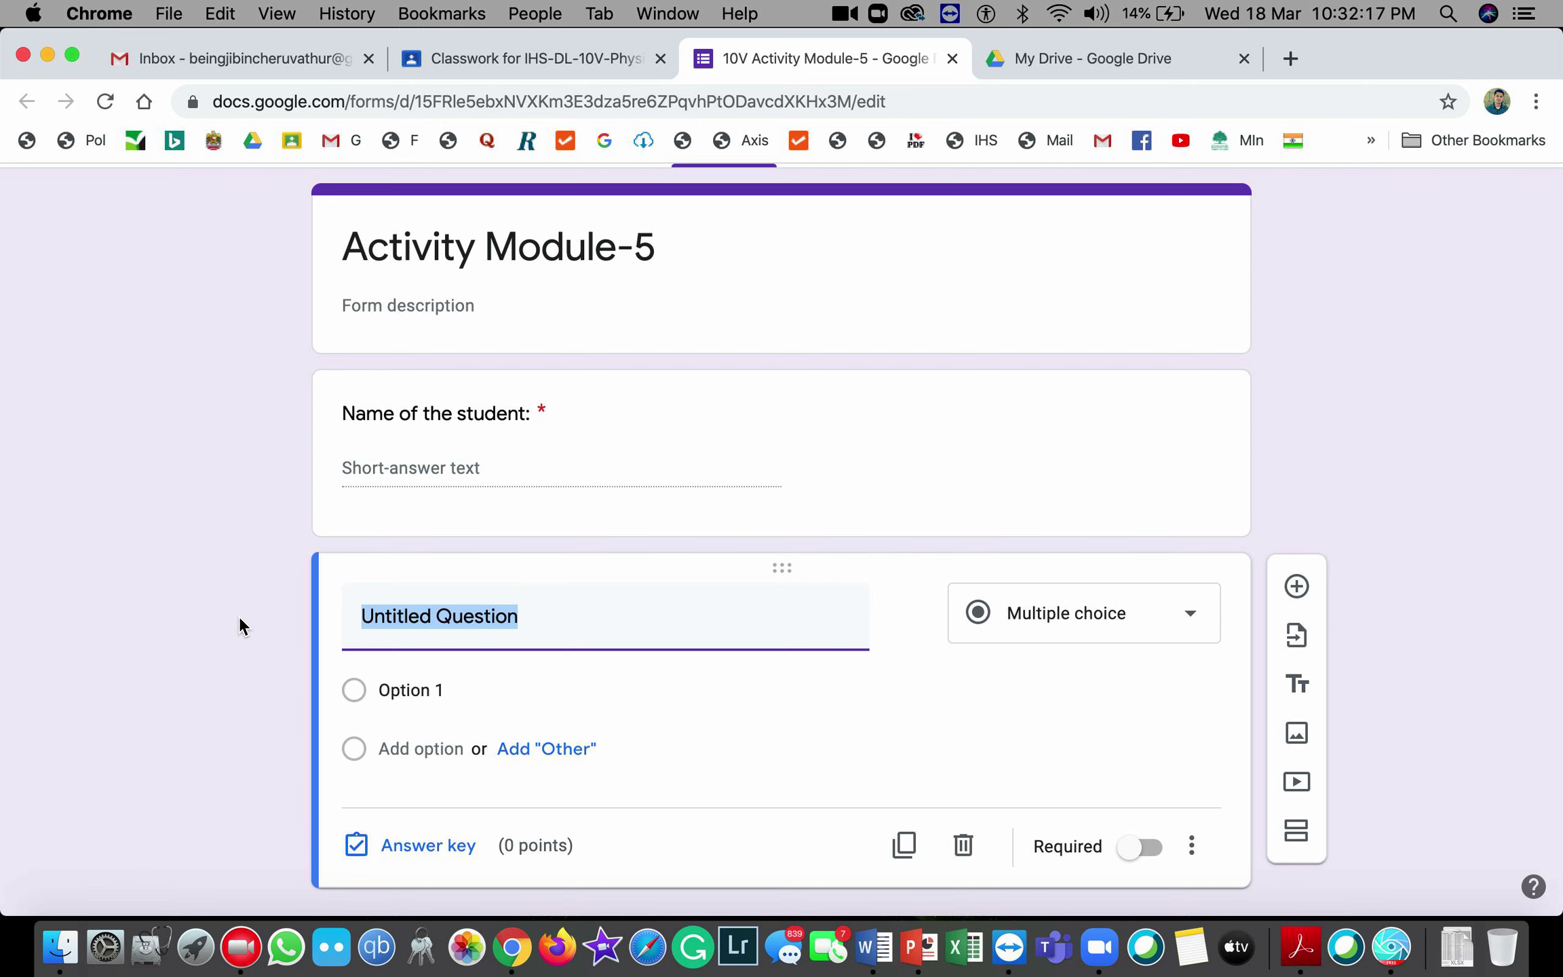
{"action": "type", "text": "Grade"}
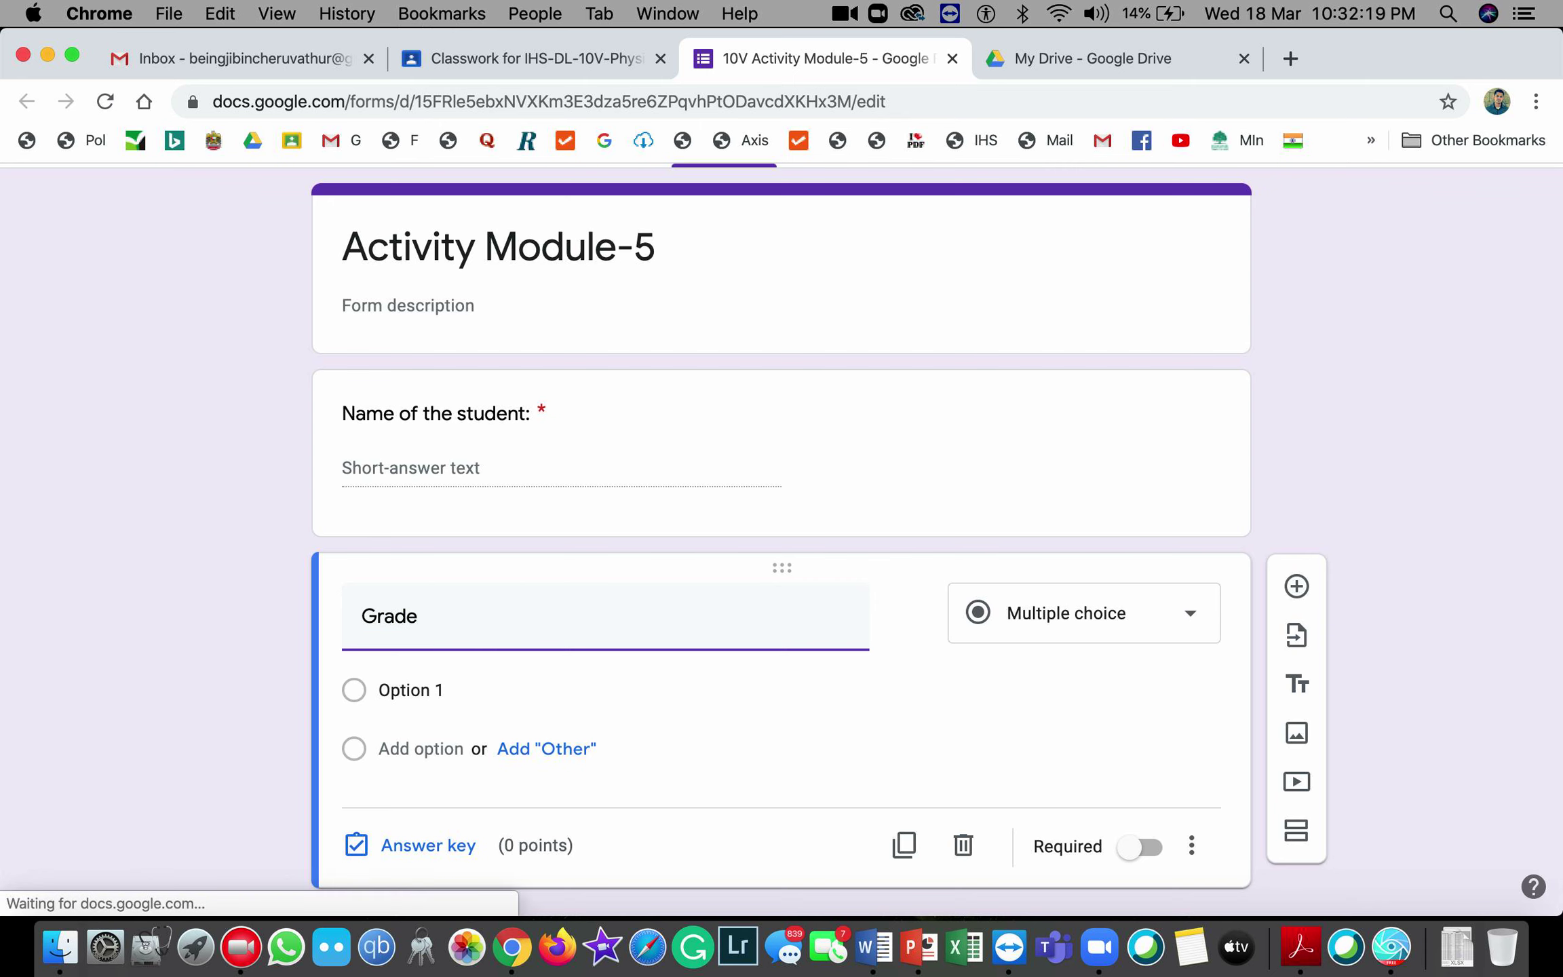
{"action": "type", "text": " & "}
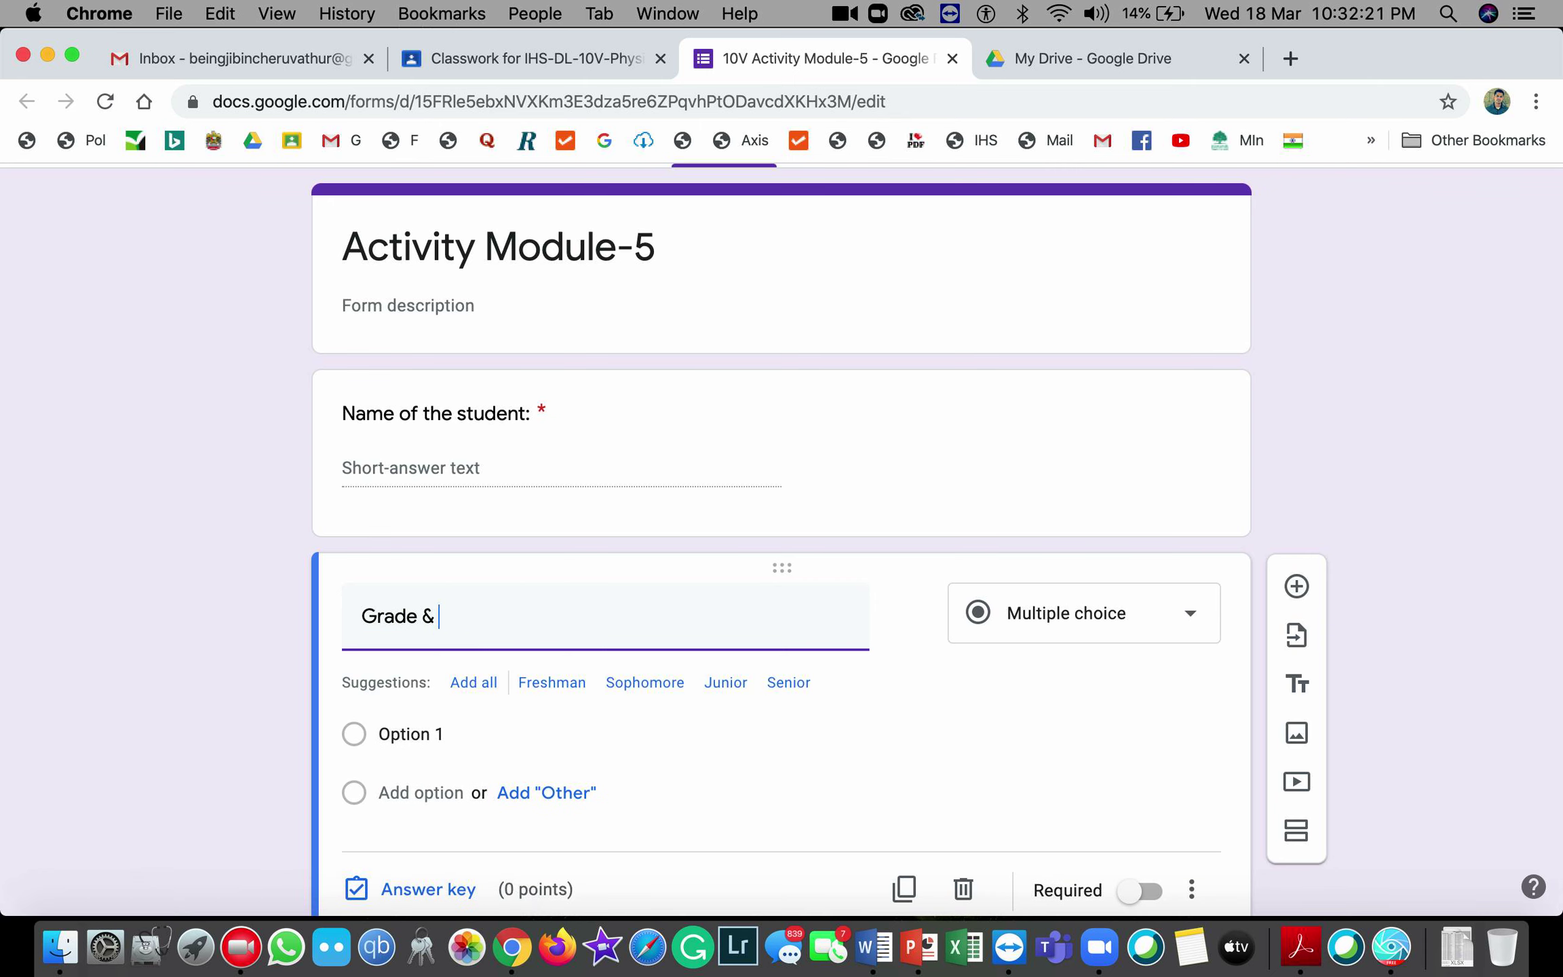
{"action": "type", "text": "Div:"}
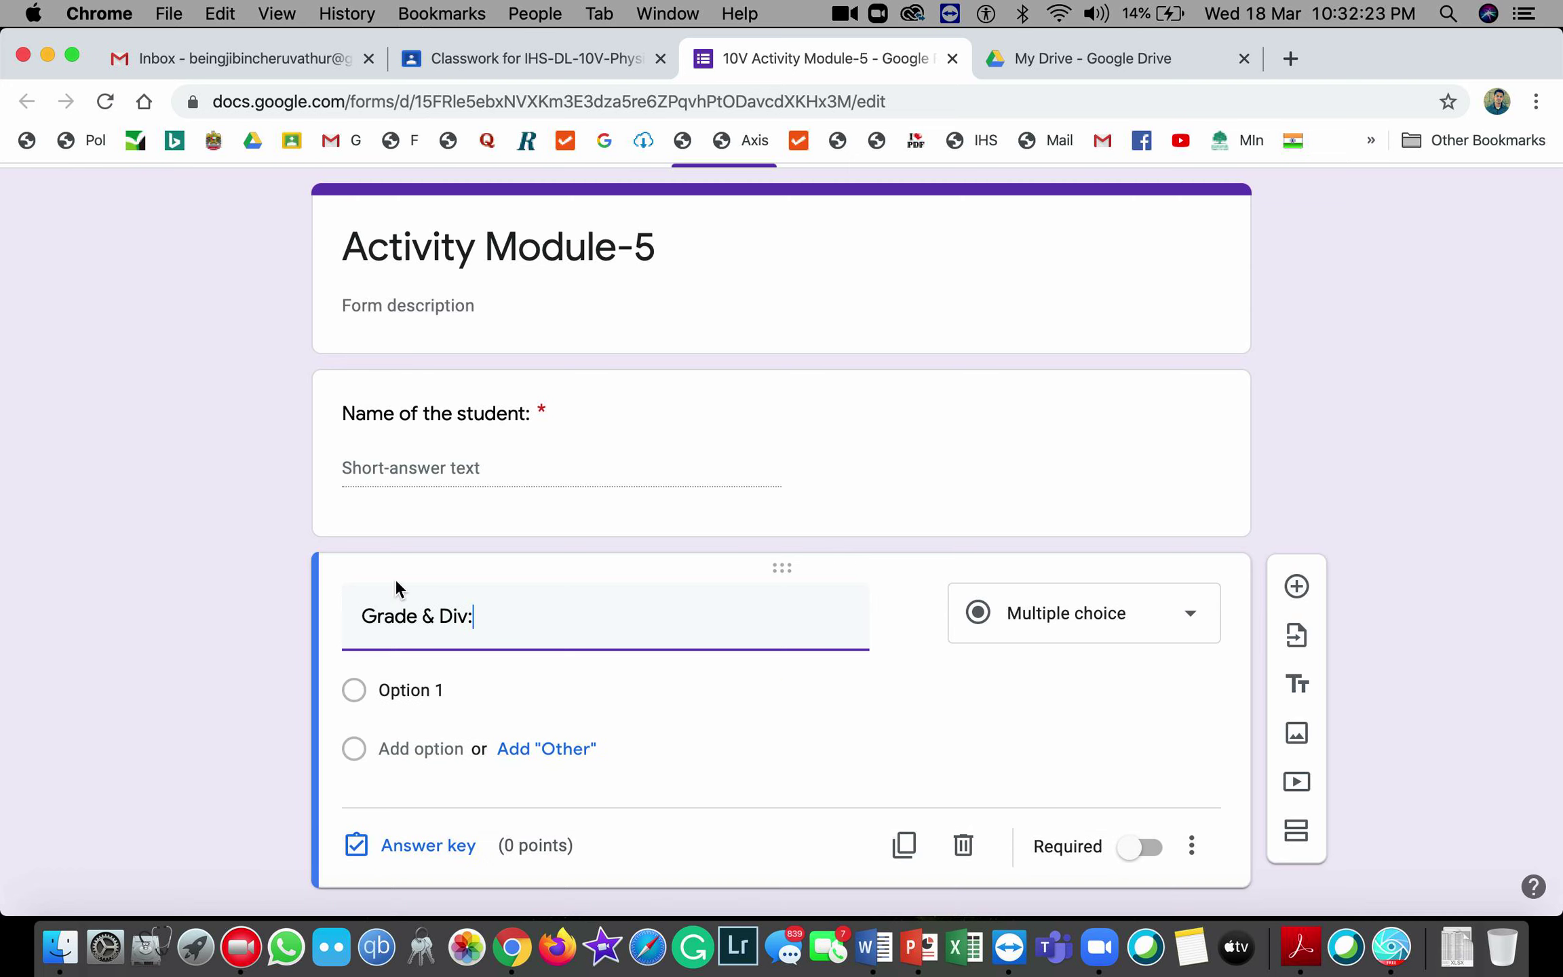
- Make the "Grade & Div:" question required and change its type to short answer
{"action": "scroll", "coordinate": [598, 605], "scroll_direction": "down", "scroll_amount": 2}
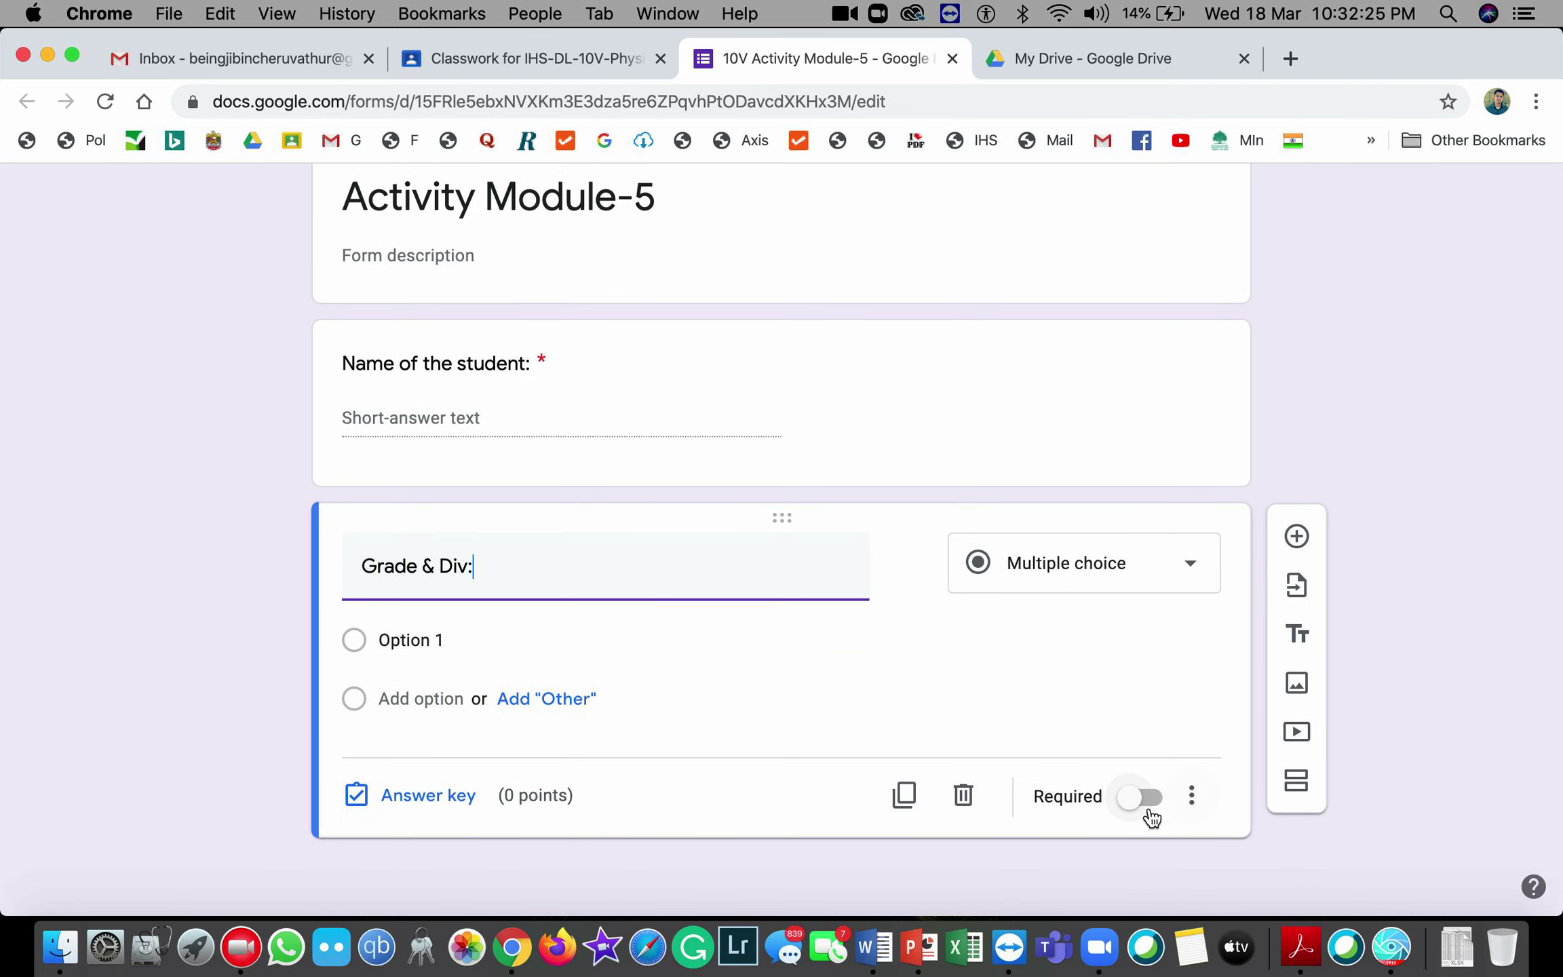
{"action": "left_click", "coordinate": [1143, 791]}
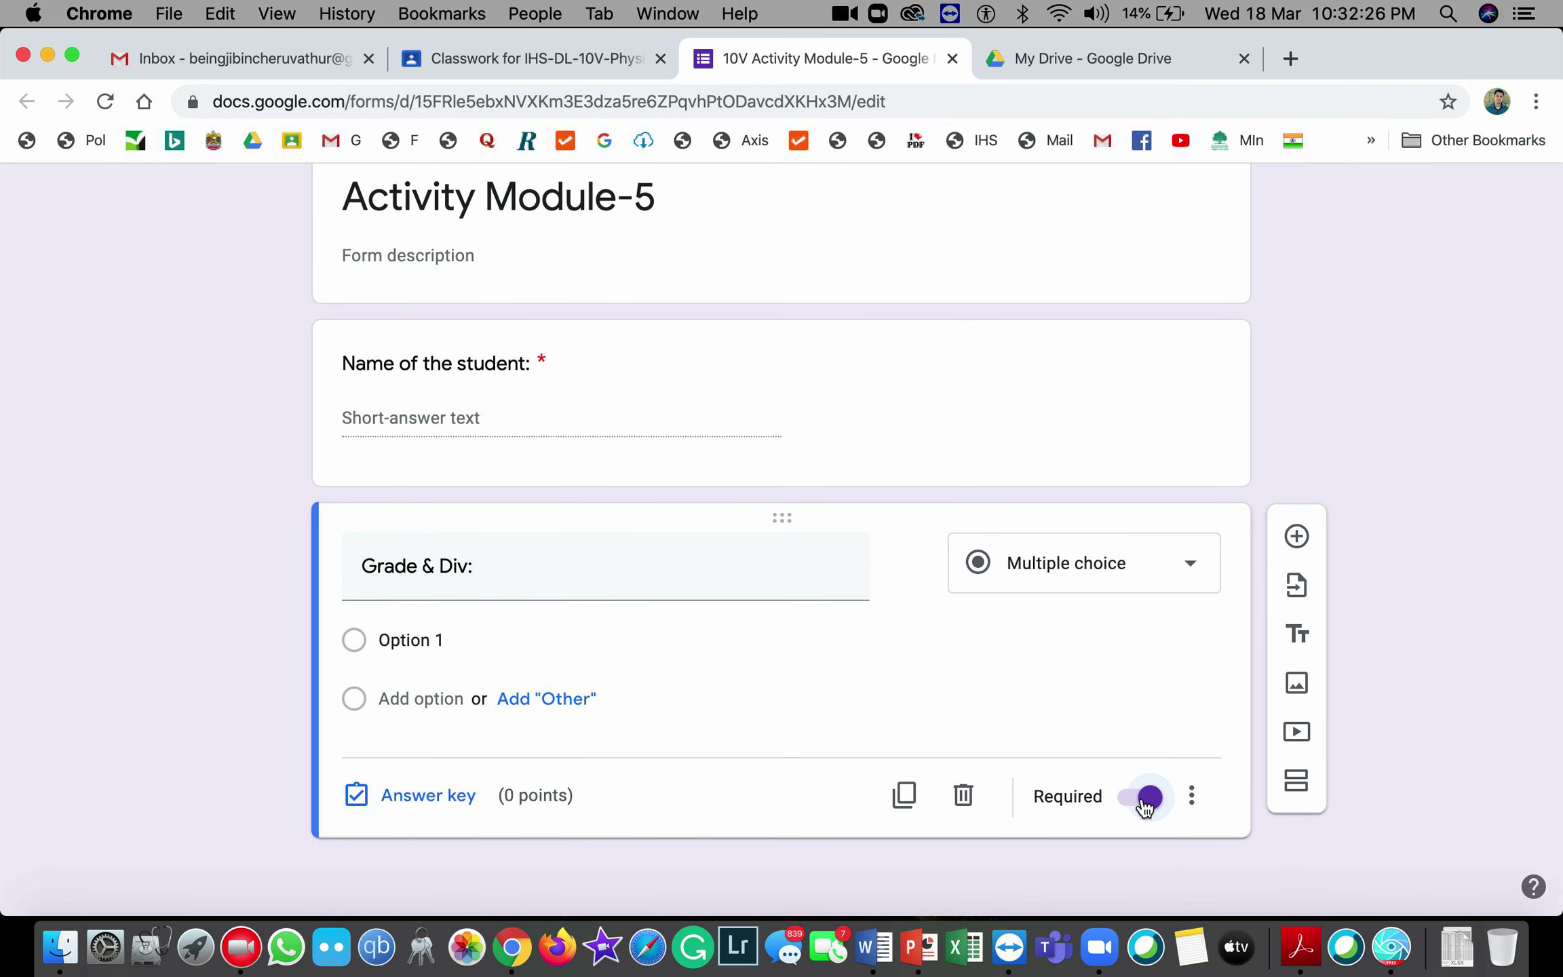
{"action": "left_click", "coordinate": [1048, 563]}
{"action": "left_click", "coordinate": [1055, 225]}
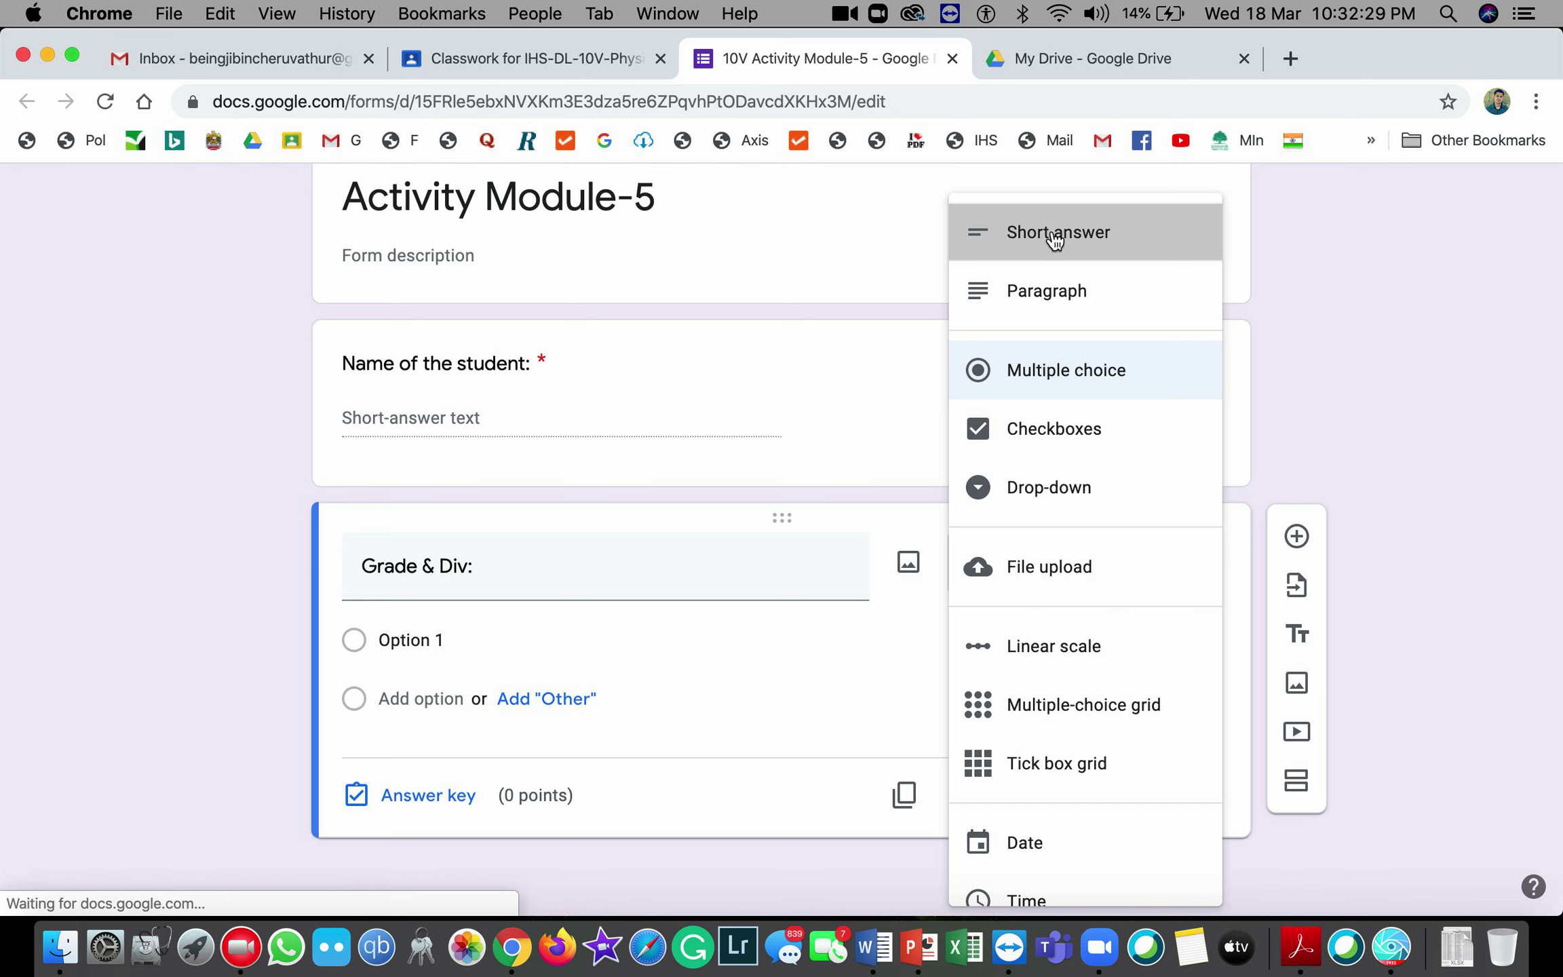
- Add a new multiple-choice question below "Grade & Div:" and title it "Select one task from the PDF sheet"
{"action": "left_click", "coordinate": [586, 415]}
{"action": "scroll", "coordinate": [656, 595], "scroll_direction": "up", "scroll_amount": 2}
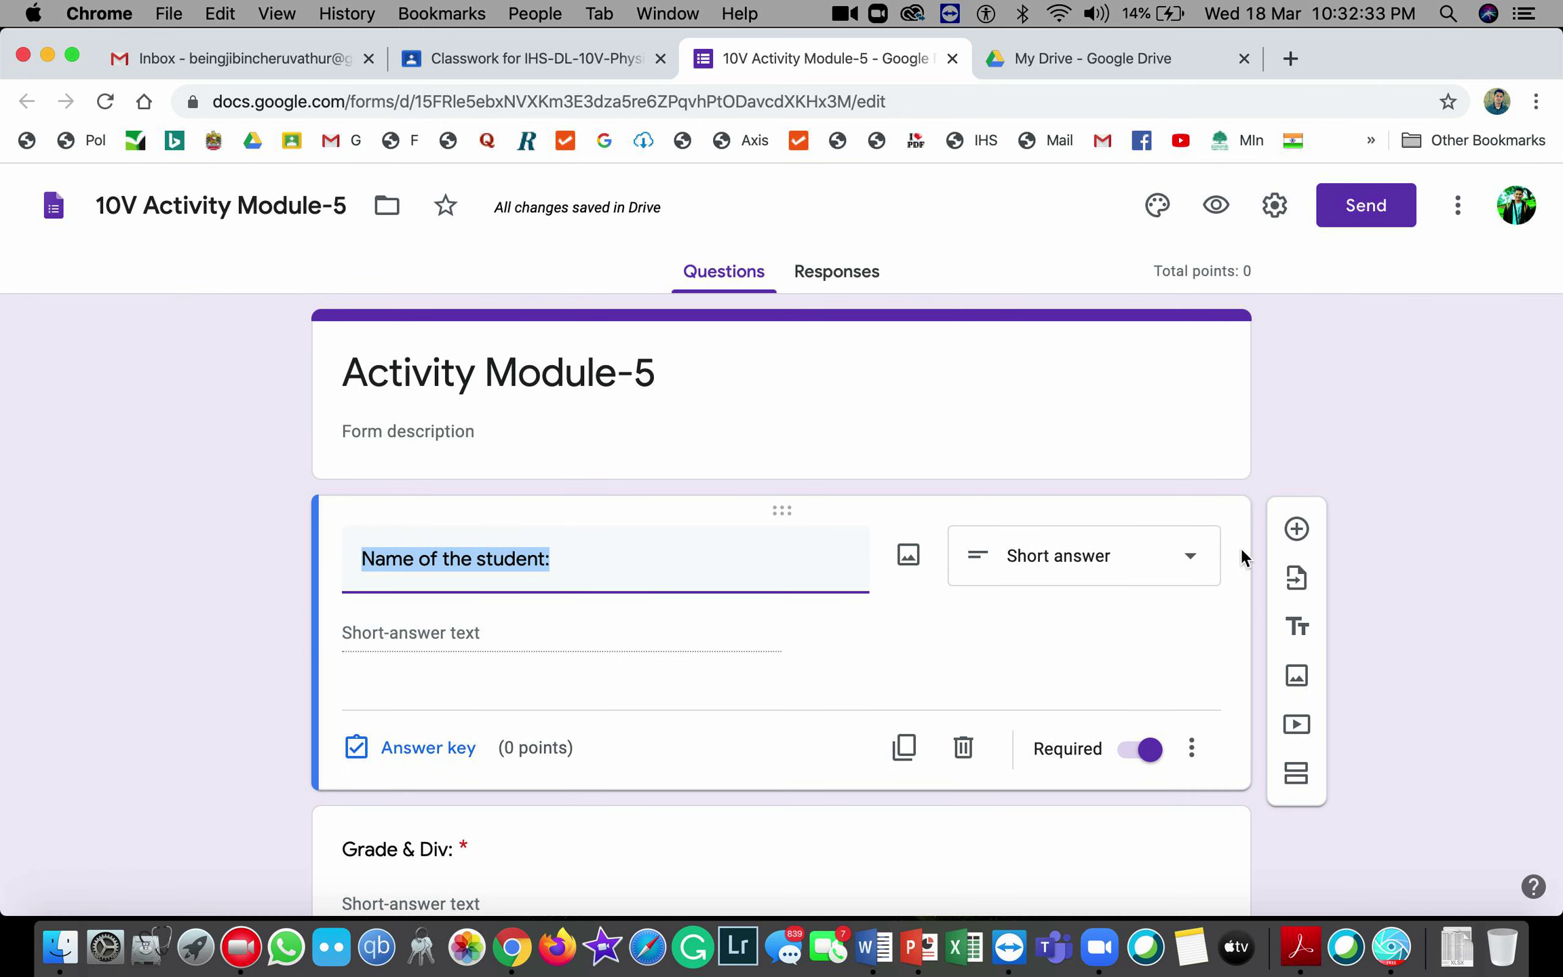
{"action": "left_click", "coordinate": [1297, 528]}
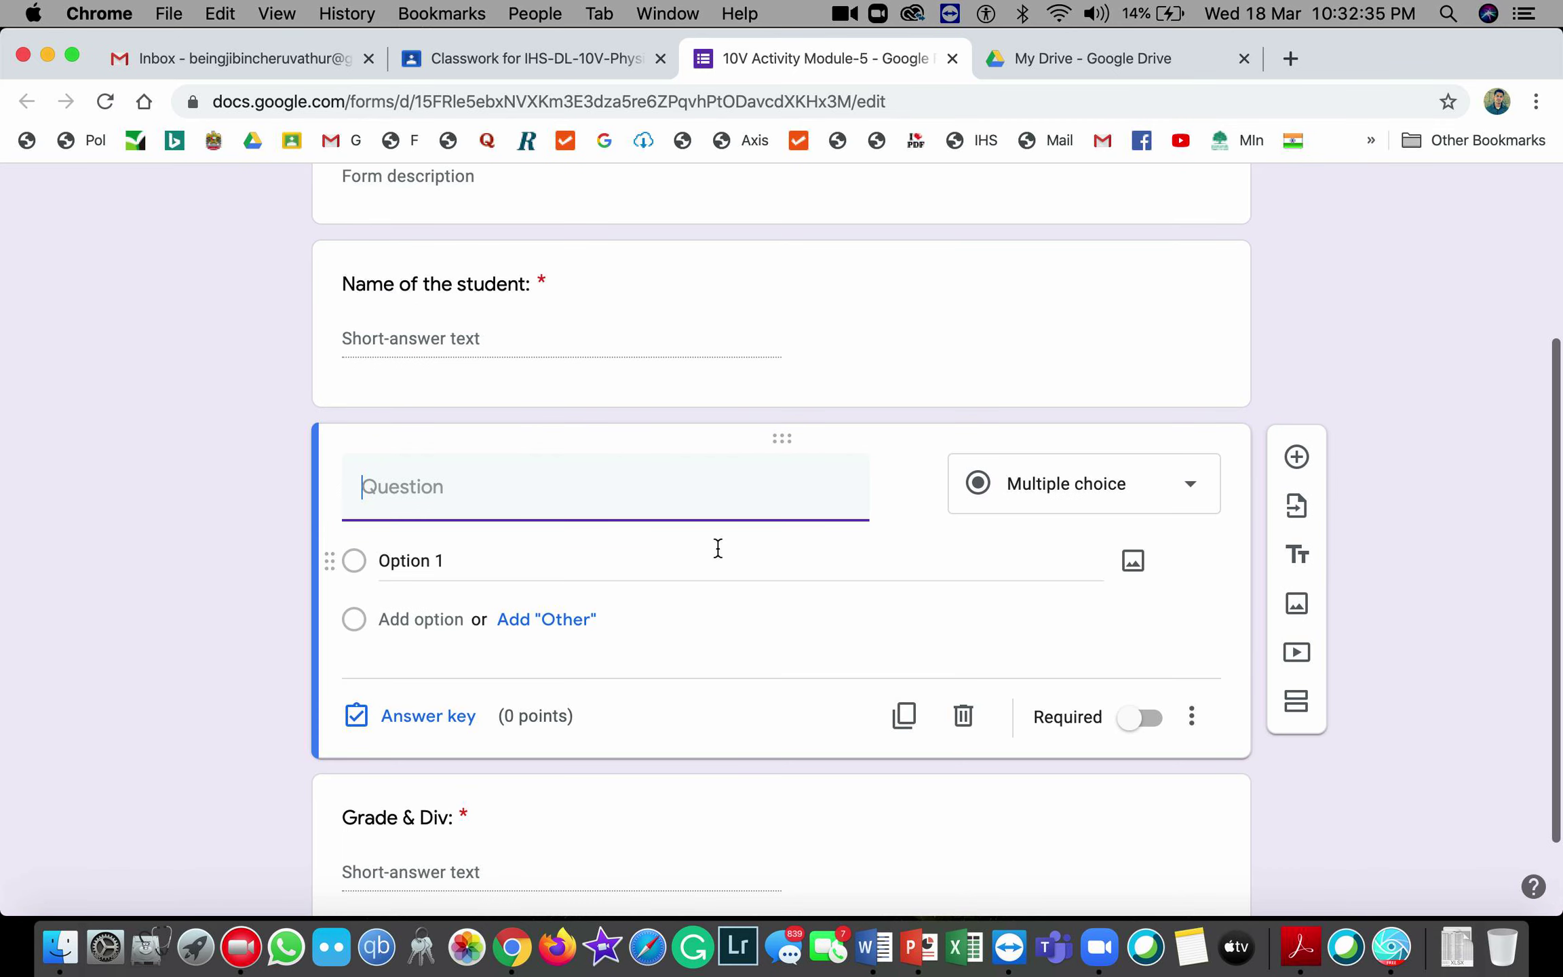
{"action": "left_click_drag", "start_coordinate": [792, 436], "coordinate": [809, 750]}
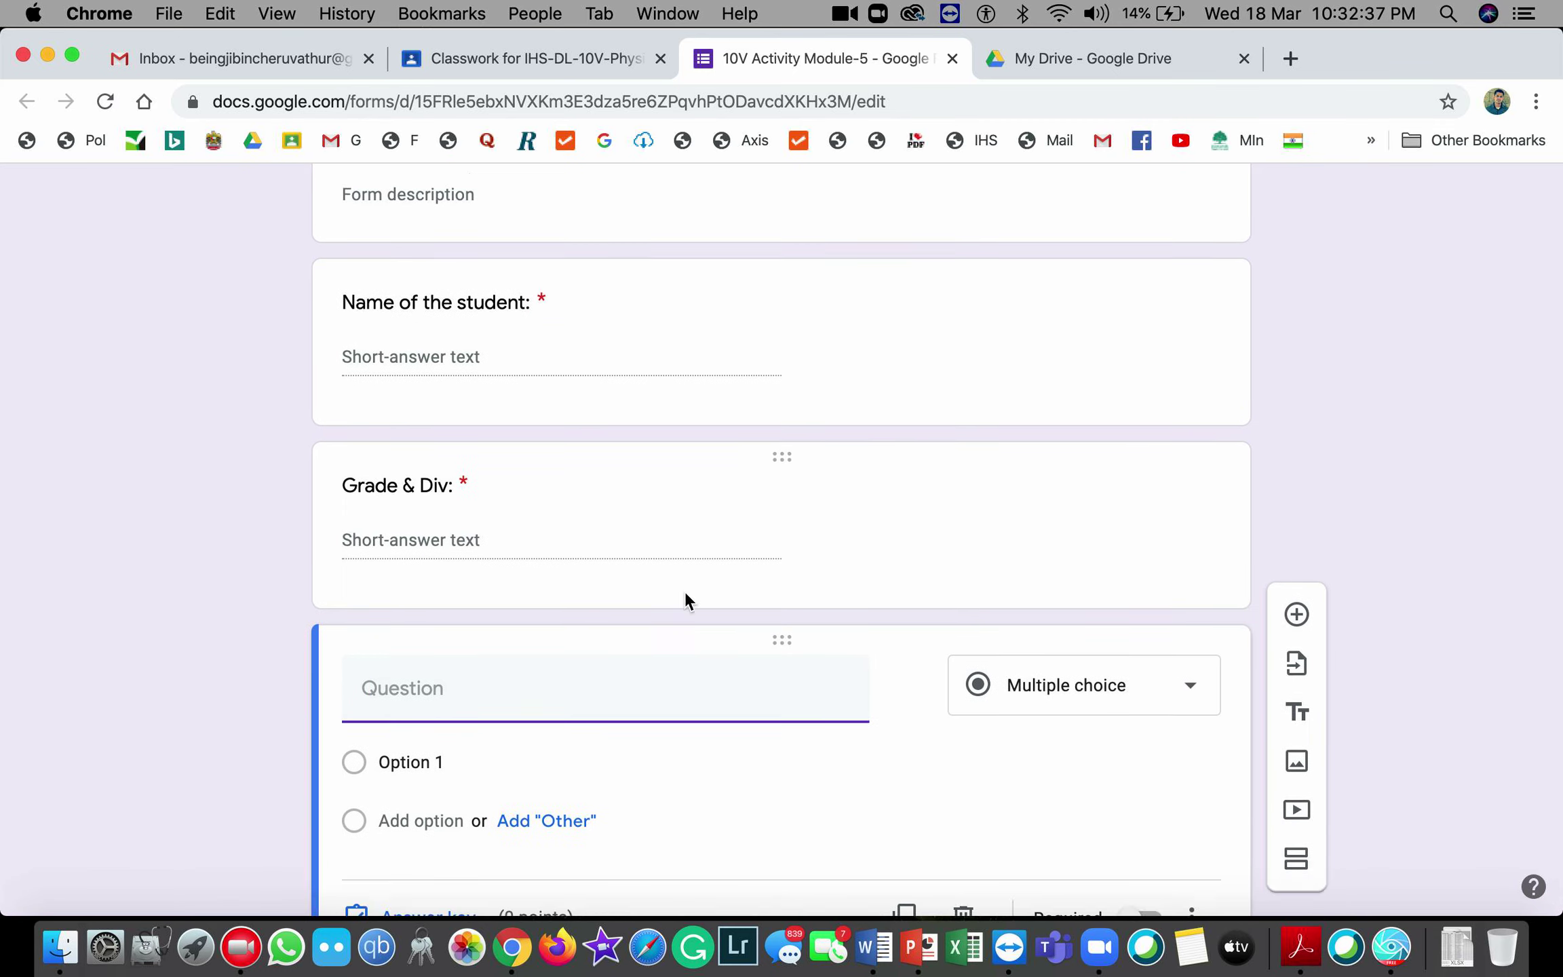
{"action": "type", "text": "S"}
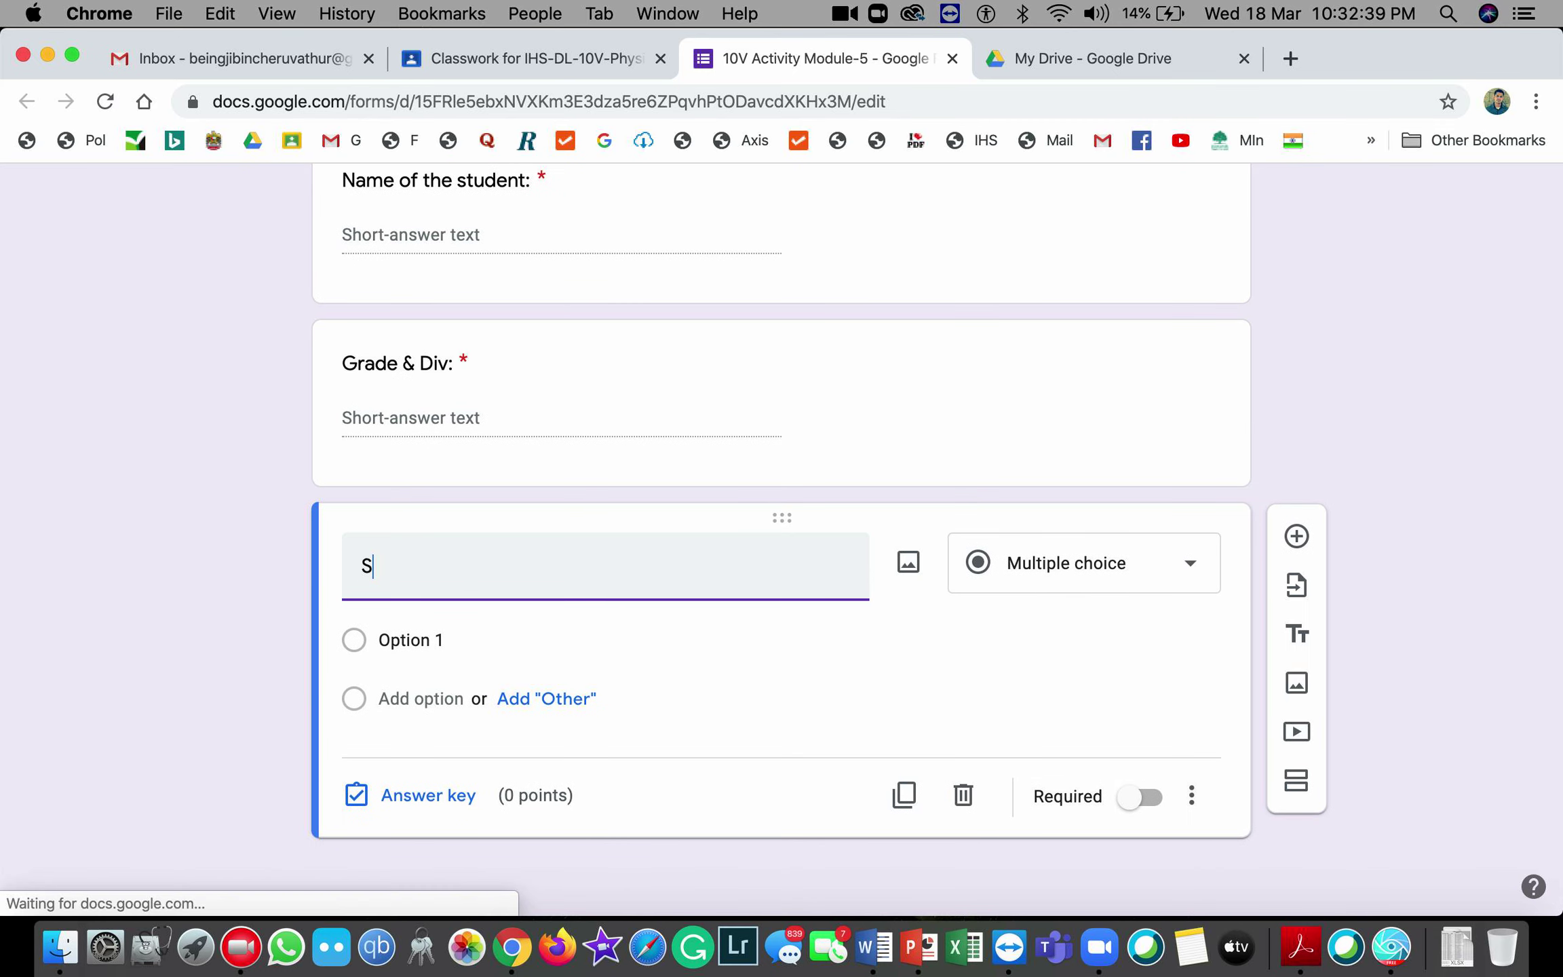
{"action": "type", "text": "elect o"}
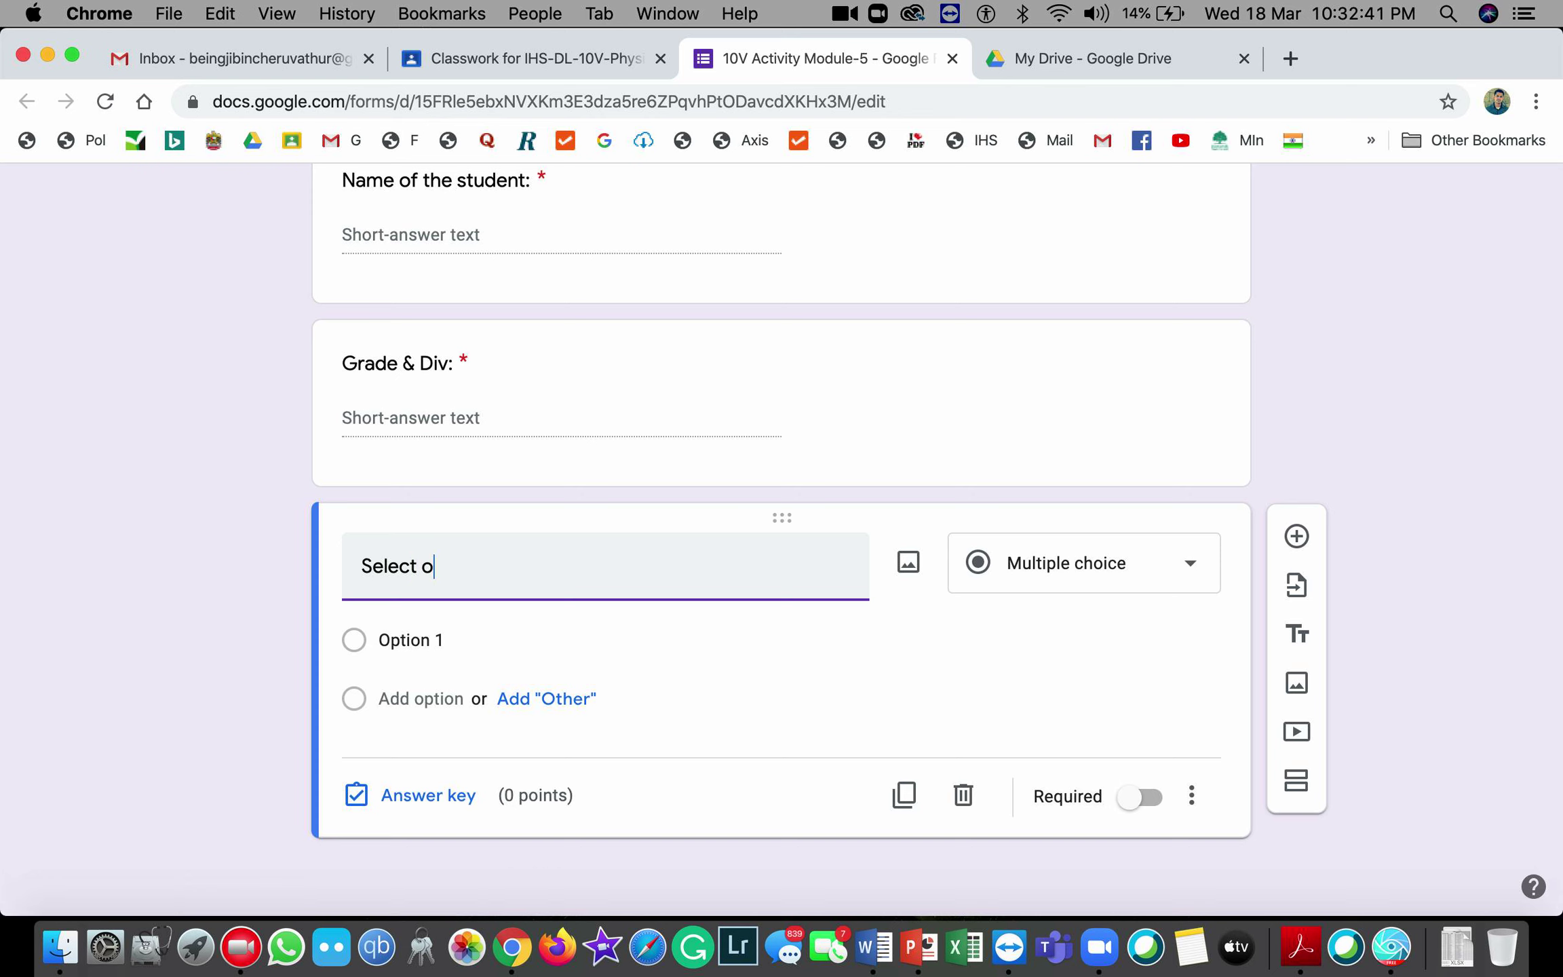
{"action": "type", "text": "ne task from the PDF sheet"}
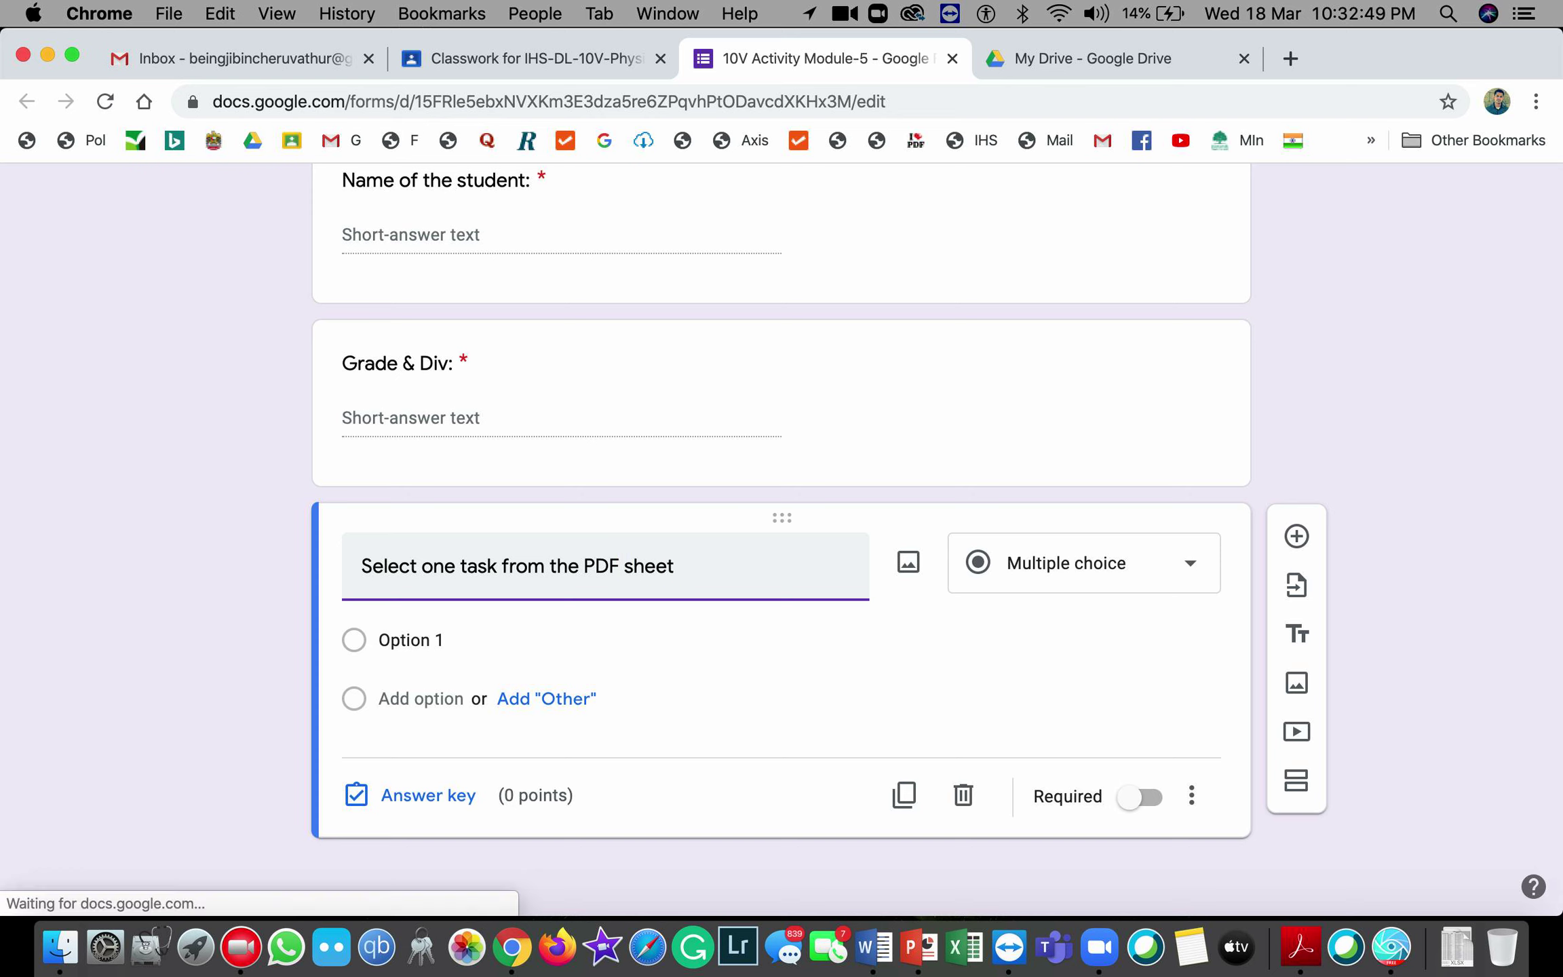
- Give the task-selection question the options "Task 1", "Task 2", "Task 3" and "Task 4", plus an "Other" option
{"action": "left_click", "coordinate": [468, 639]}
{"action": "type", "text": "Task"}
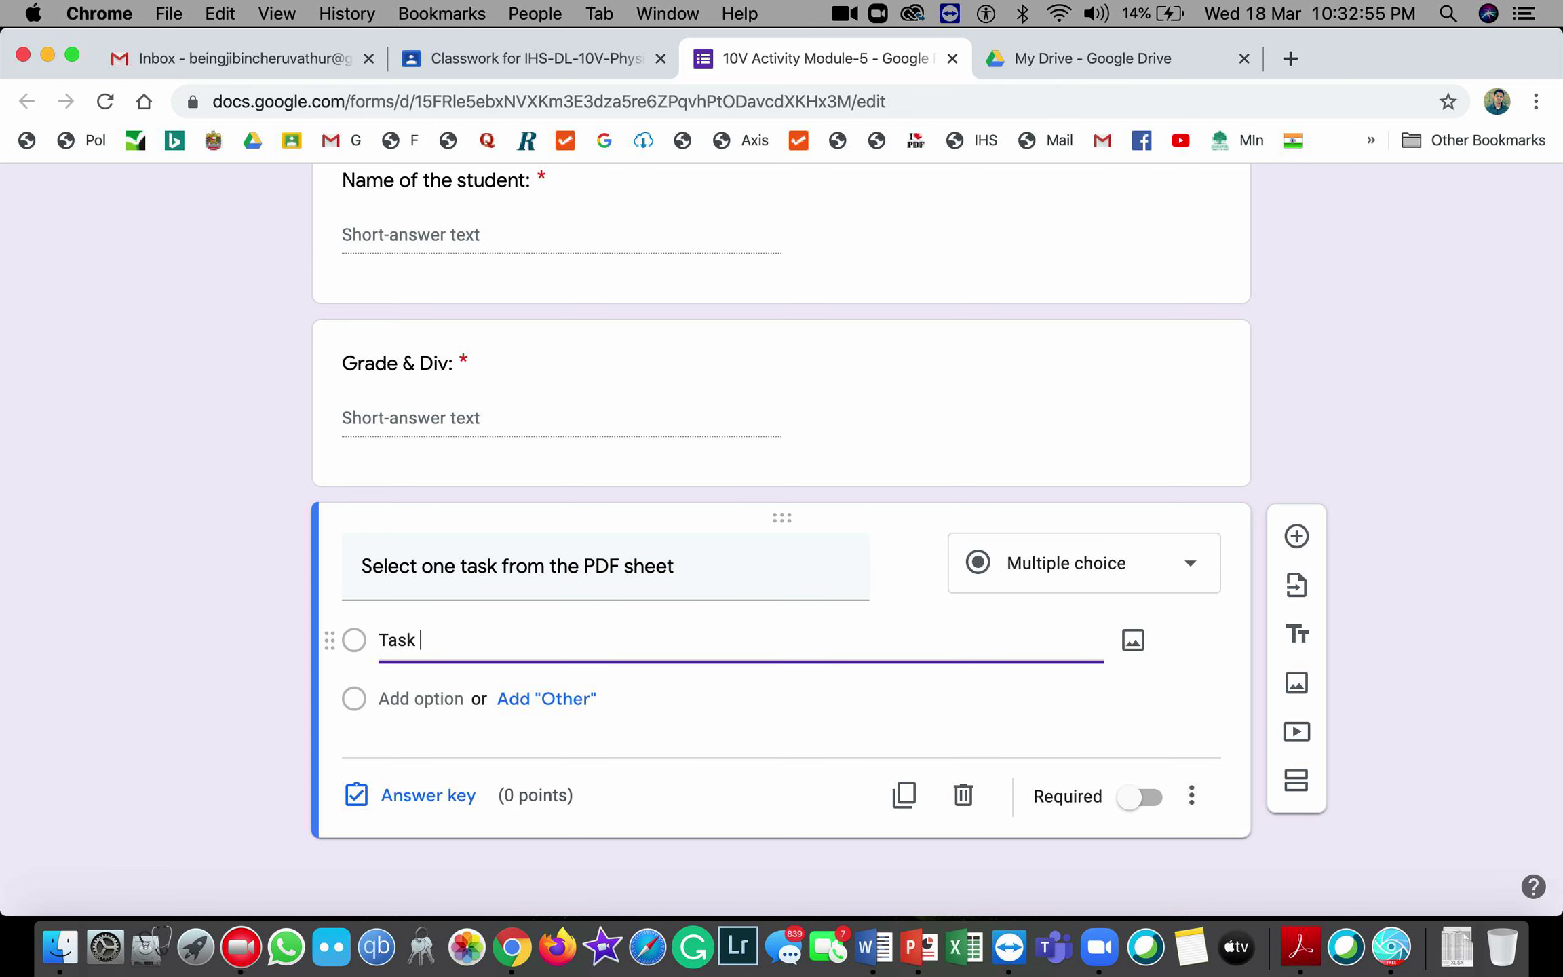
{"action": "left_click", "coordinate": [541, 702]}
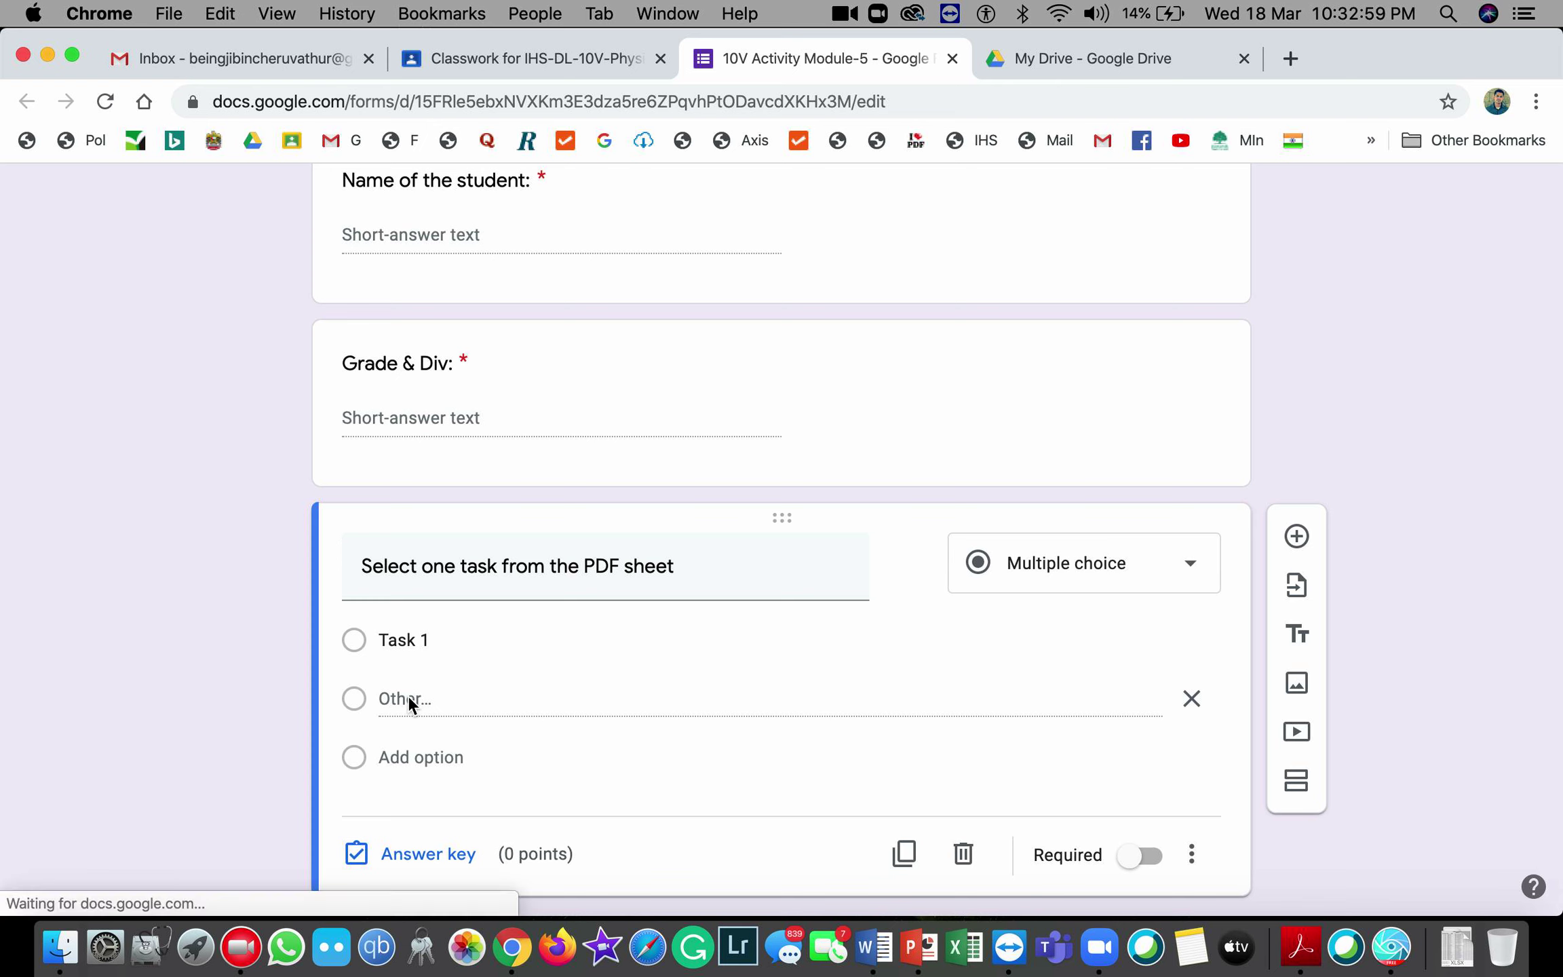
{"action": "left_click", "coordinate": [429, 756]}
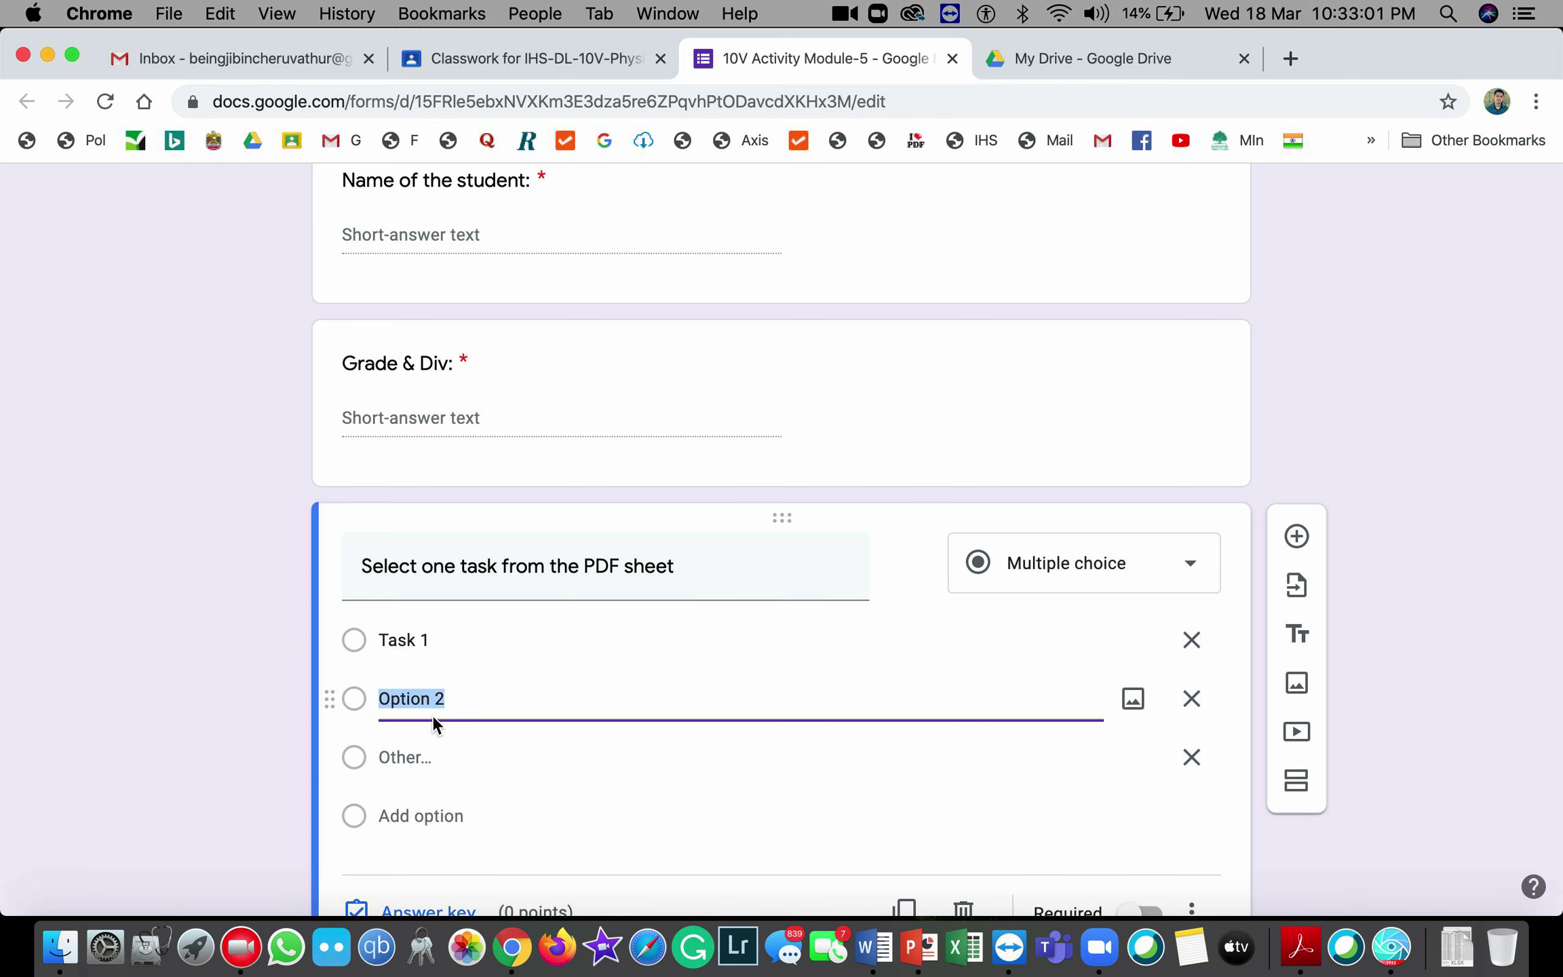
{"action": "type", "text": "Task"}
{"action": "left_click", "coordinate": [437, 821]}
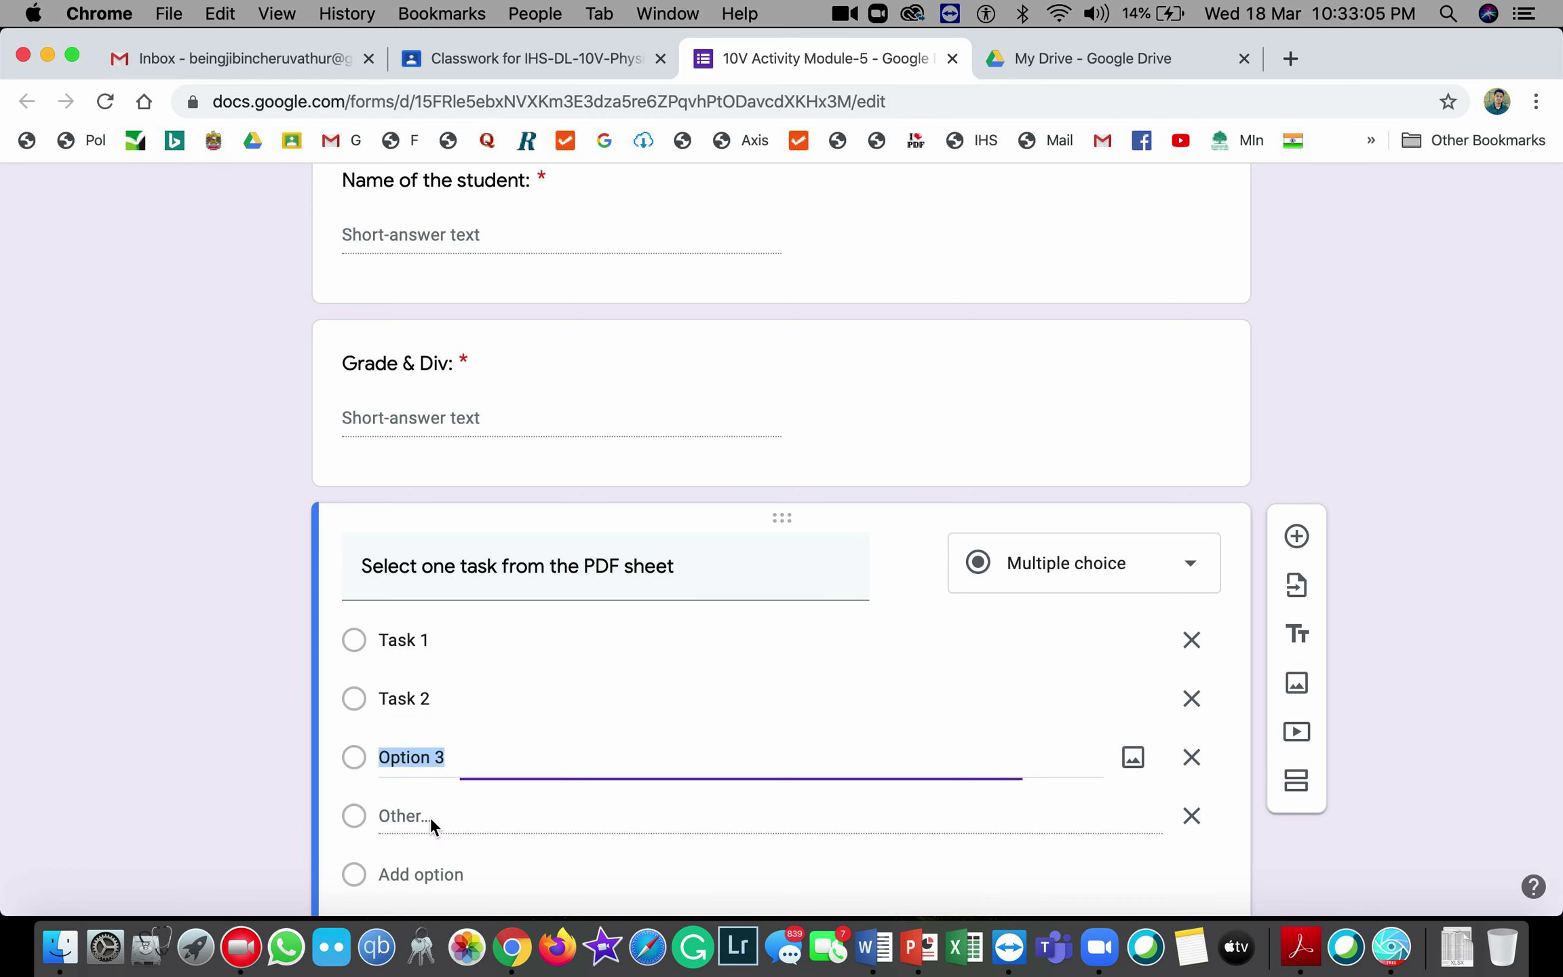
{"action": "type", "text": "R"}
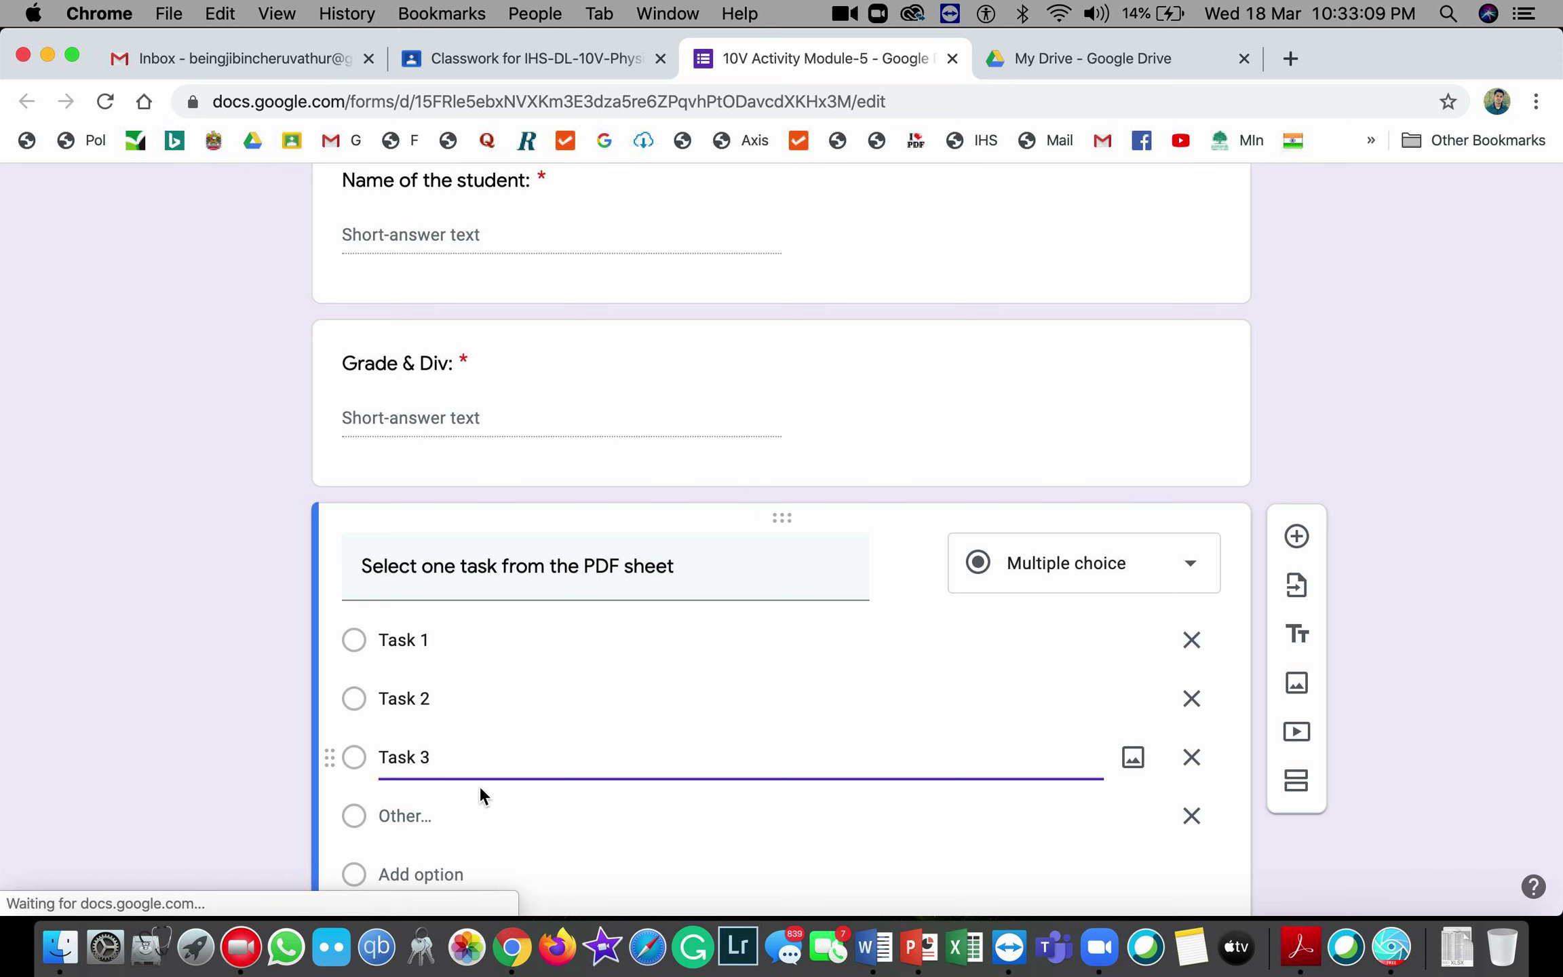
{"action": "left_click", "coordinate": [422, 875]}
{"action": "type", "text": "Task 4"}
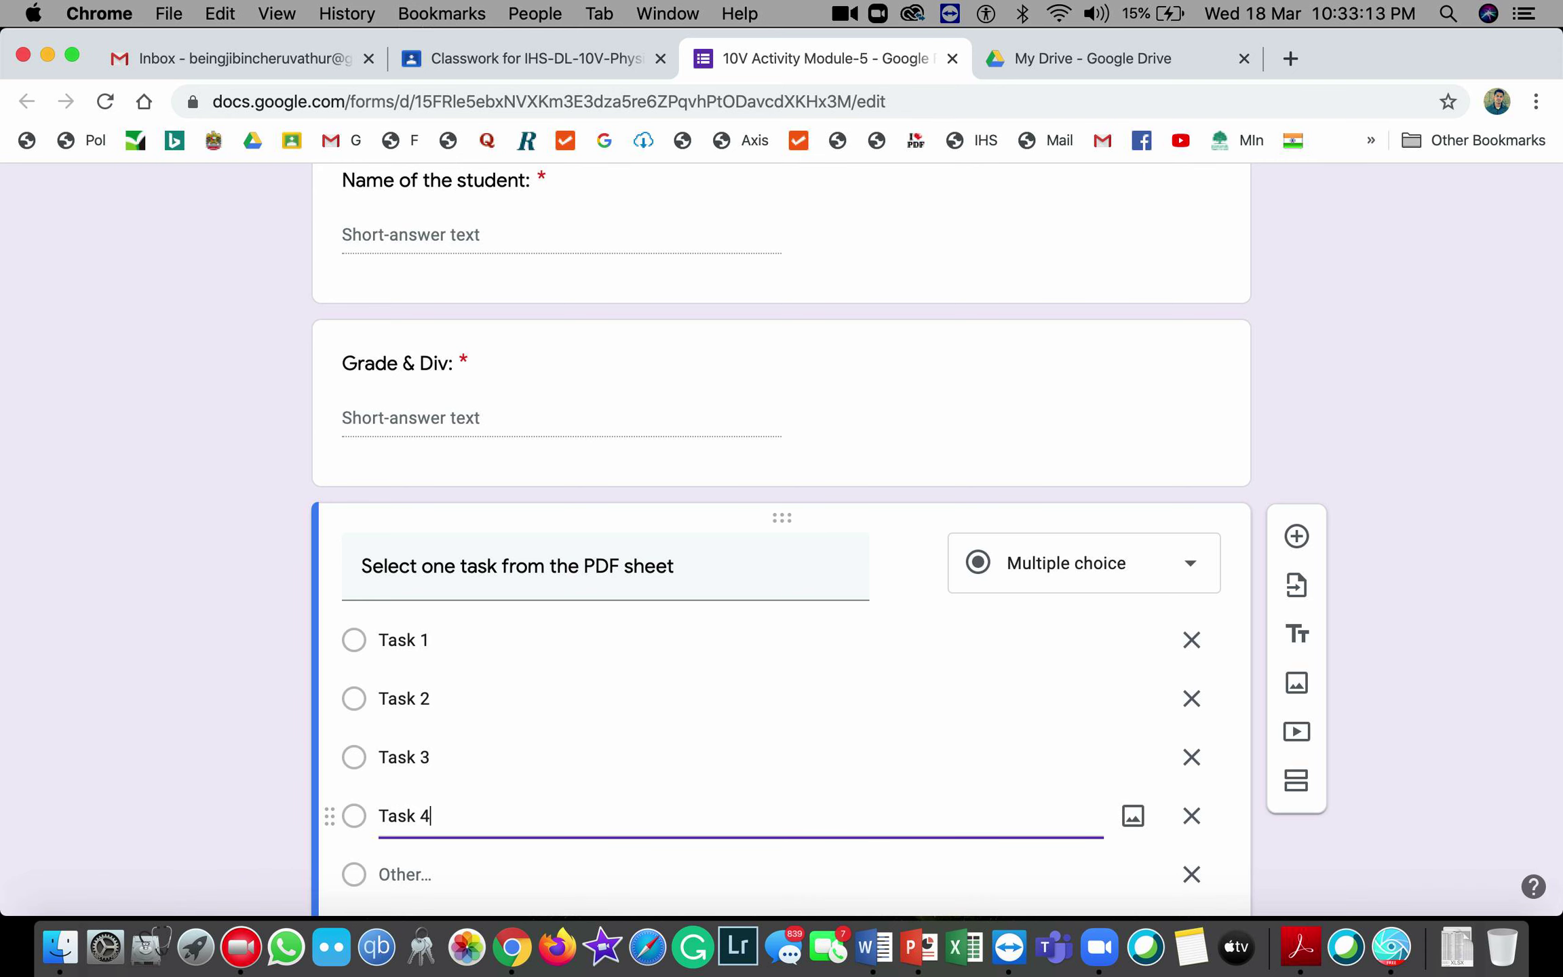
- Make the "Select one task from the PDF sheet" question required
{"action": "scroll", "coordinate": [468, 793], "scroll_direction": "down", "scroll_amount": 5}
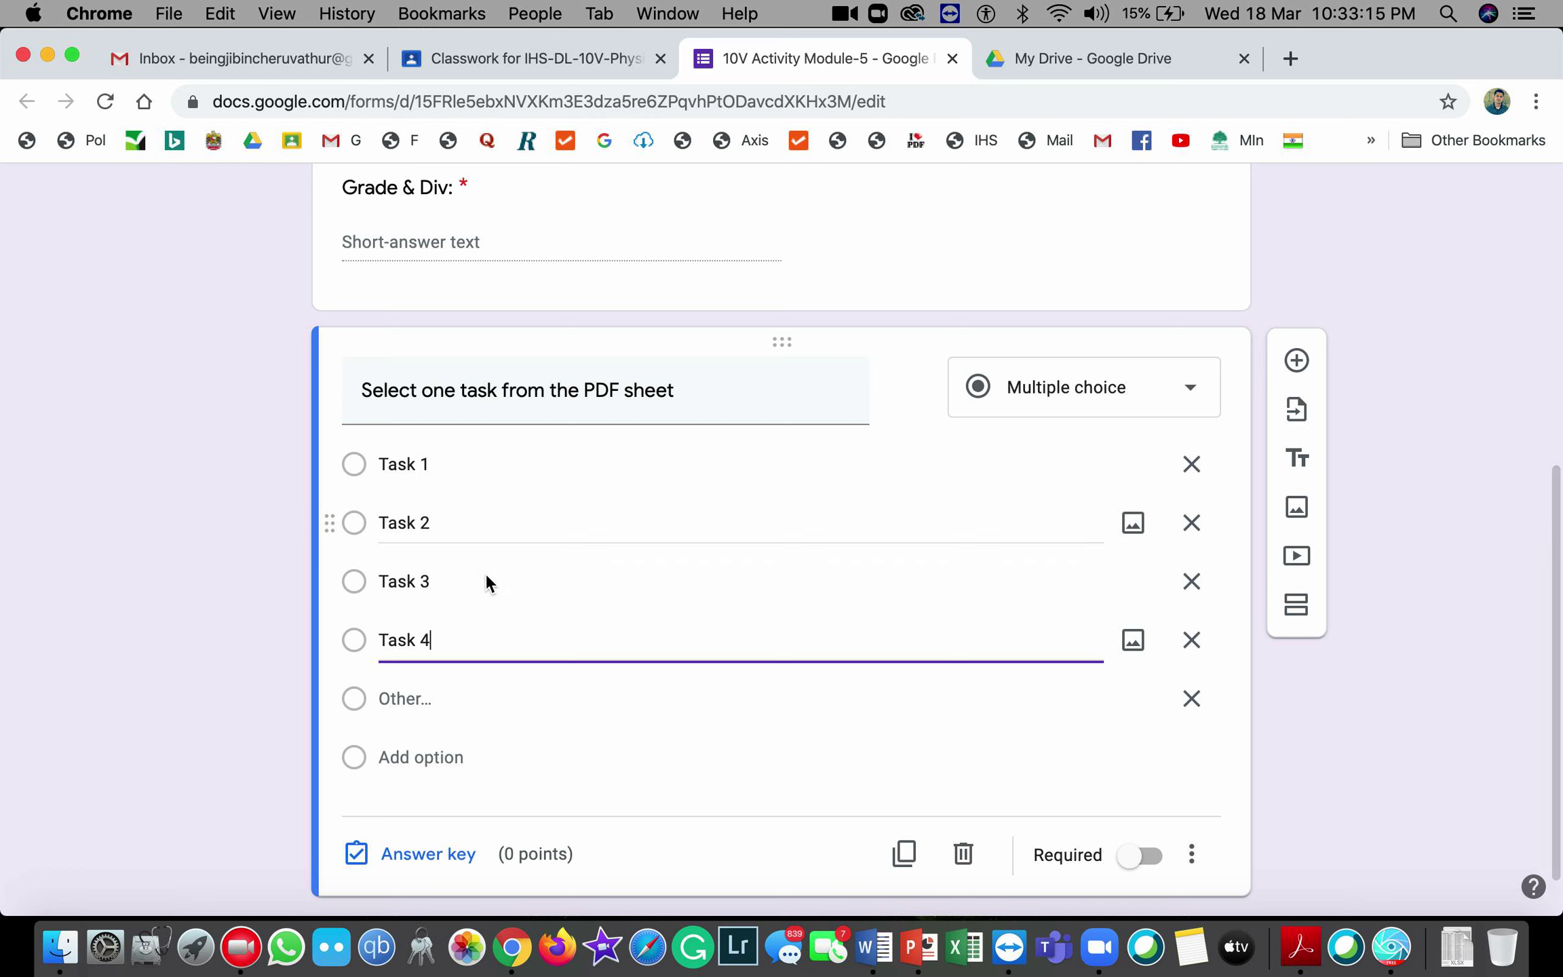
{"action": "scroll", "coordinate": [530, 709], "scroll_direction": "down", "scroll_amount": 2}
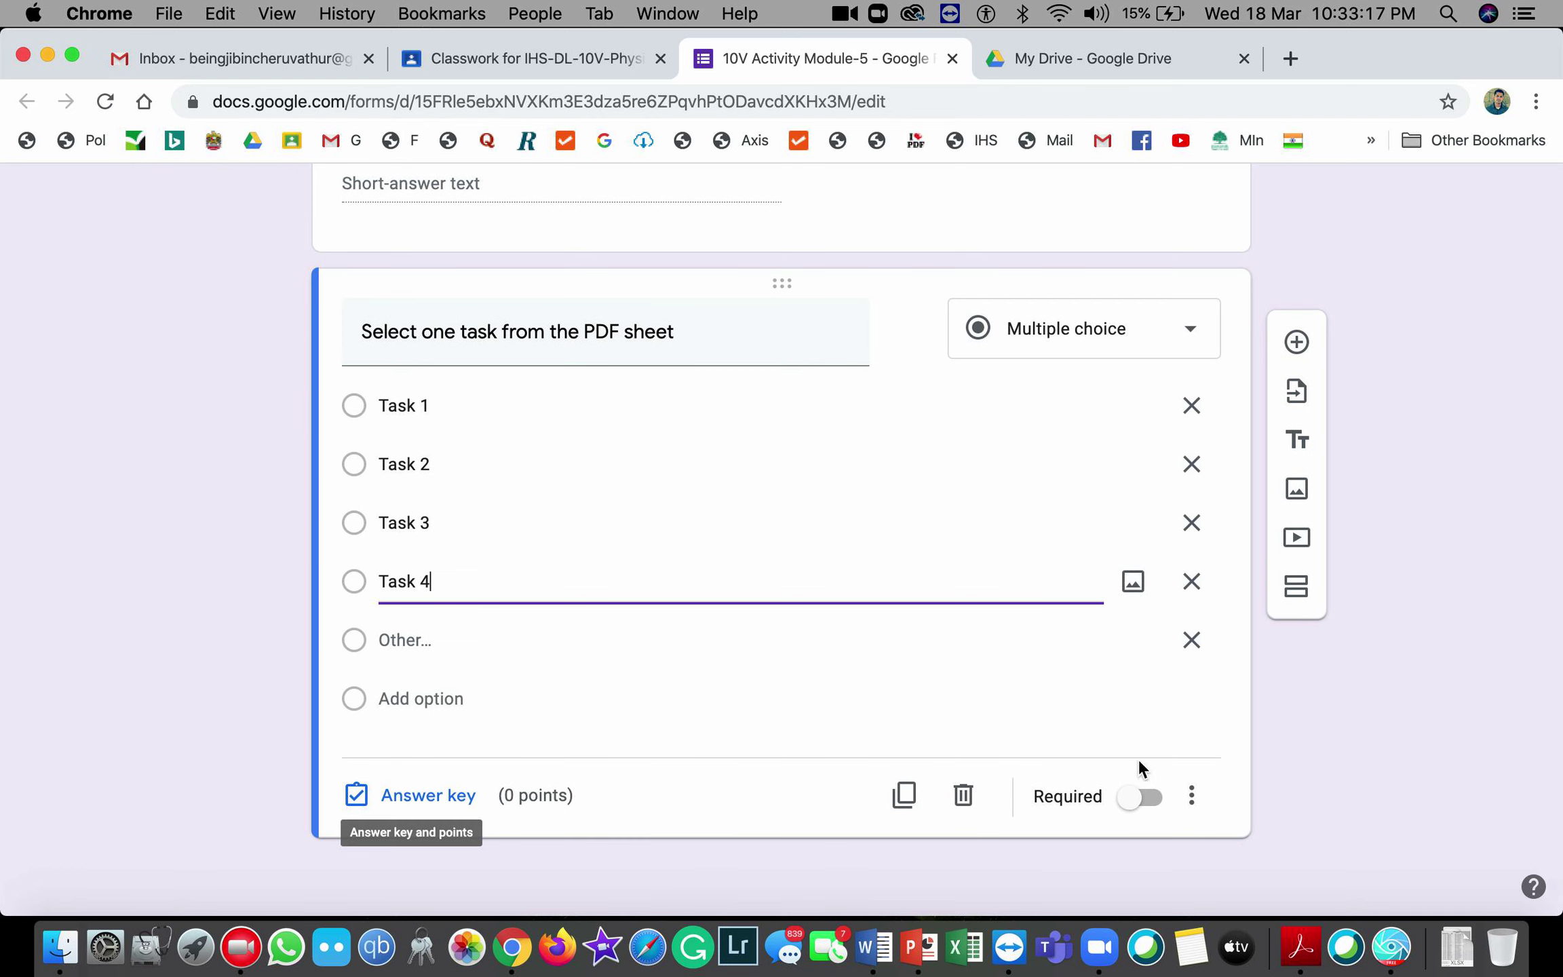
{"action": "left_click", "coordinate": [1128, 801]}
- Add a question below the task-selection question titled "Explain in breif about your selected task"
{"action": "left_click", "coordinate": [1297, 342]}
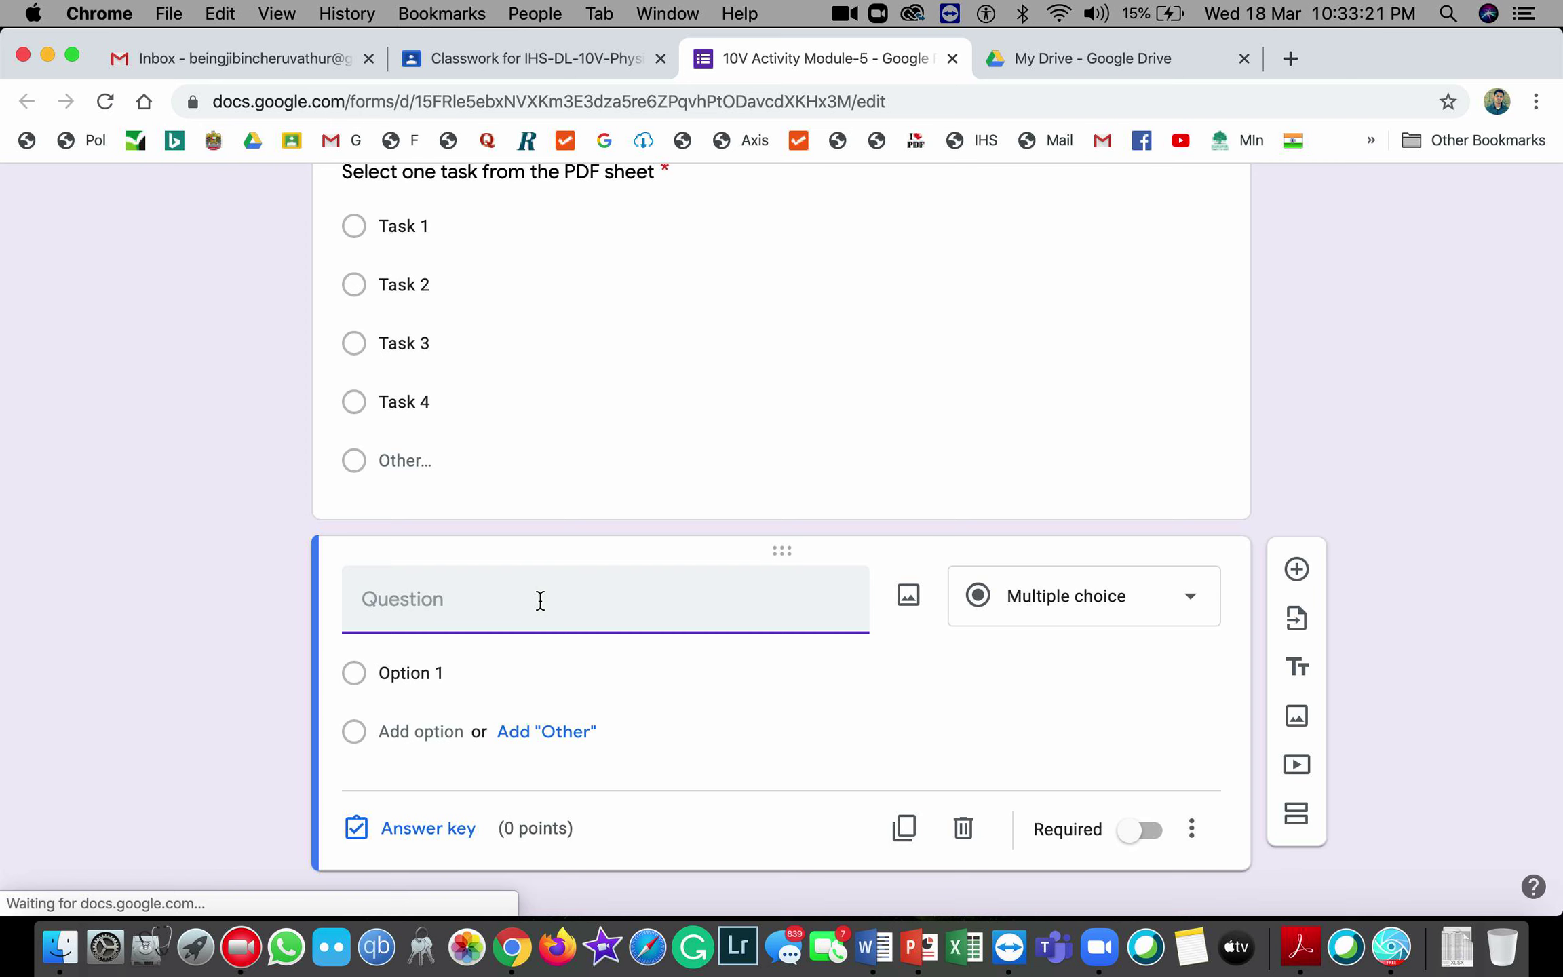
{"action": "type", "text": "Explain"}
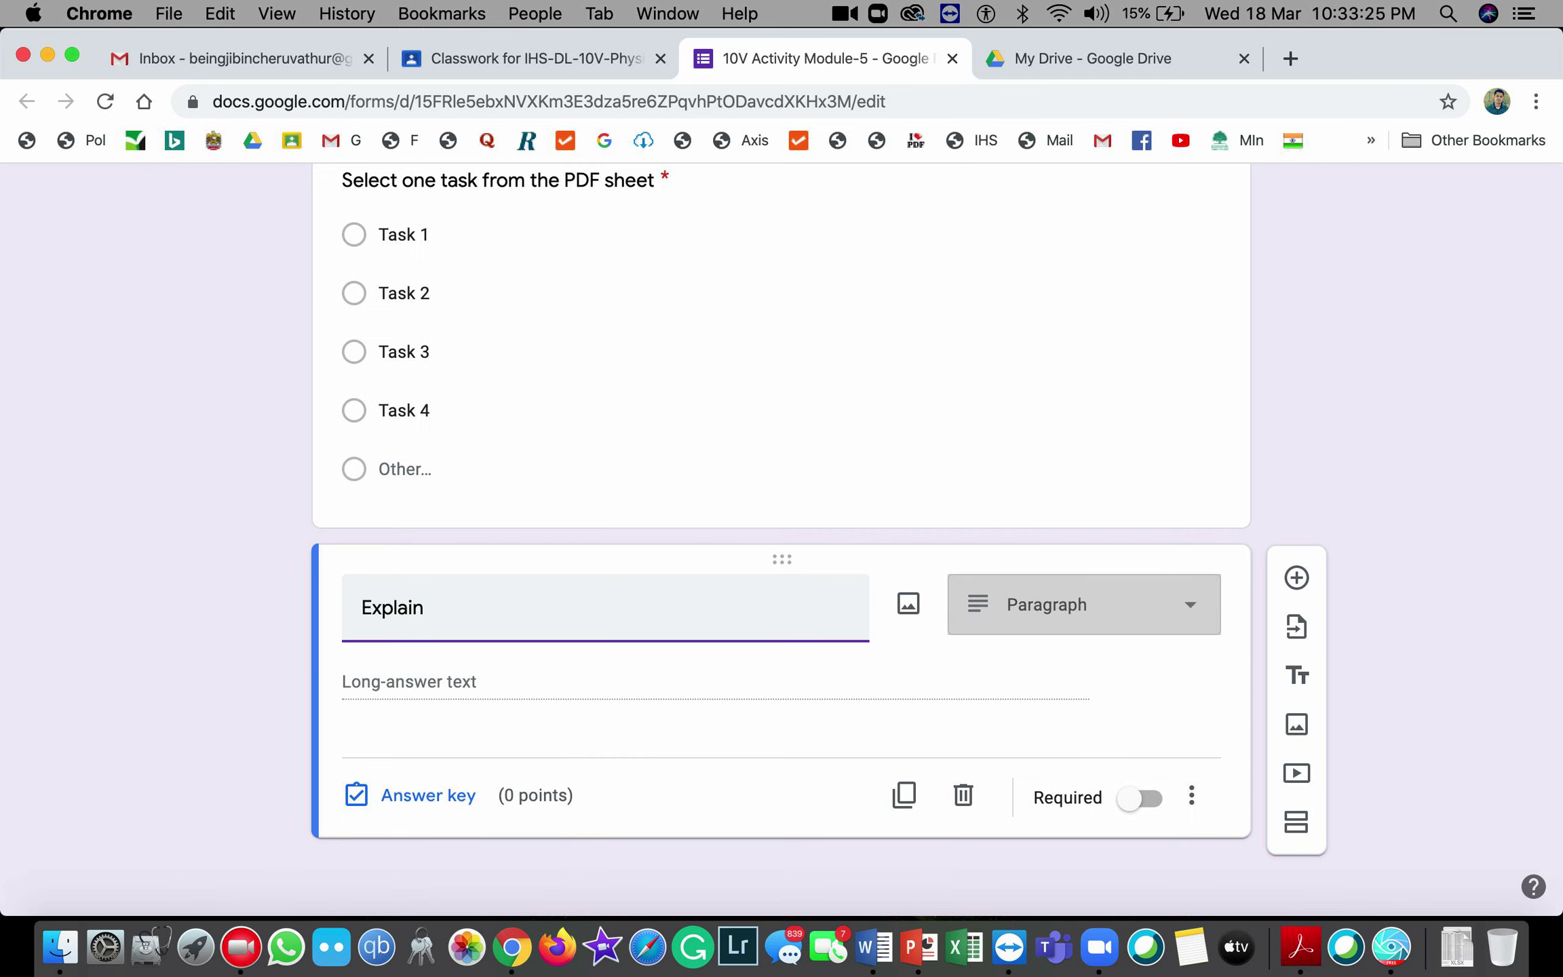
{"action": "type", "text": "breifl"}
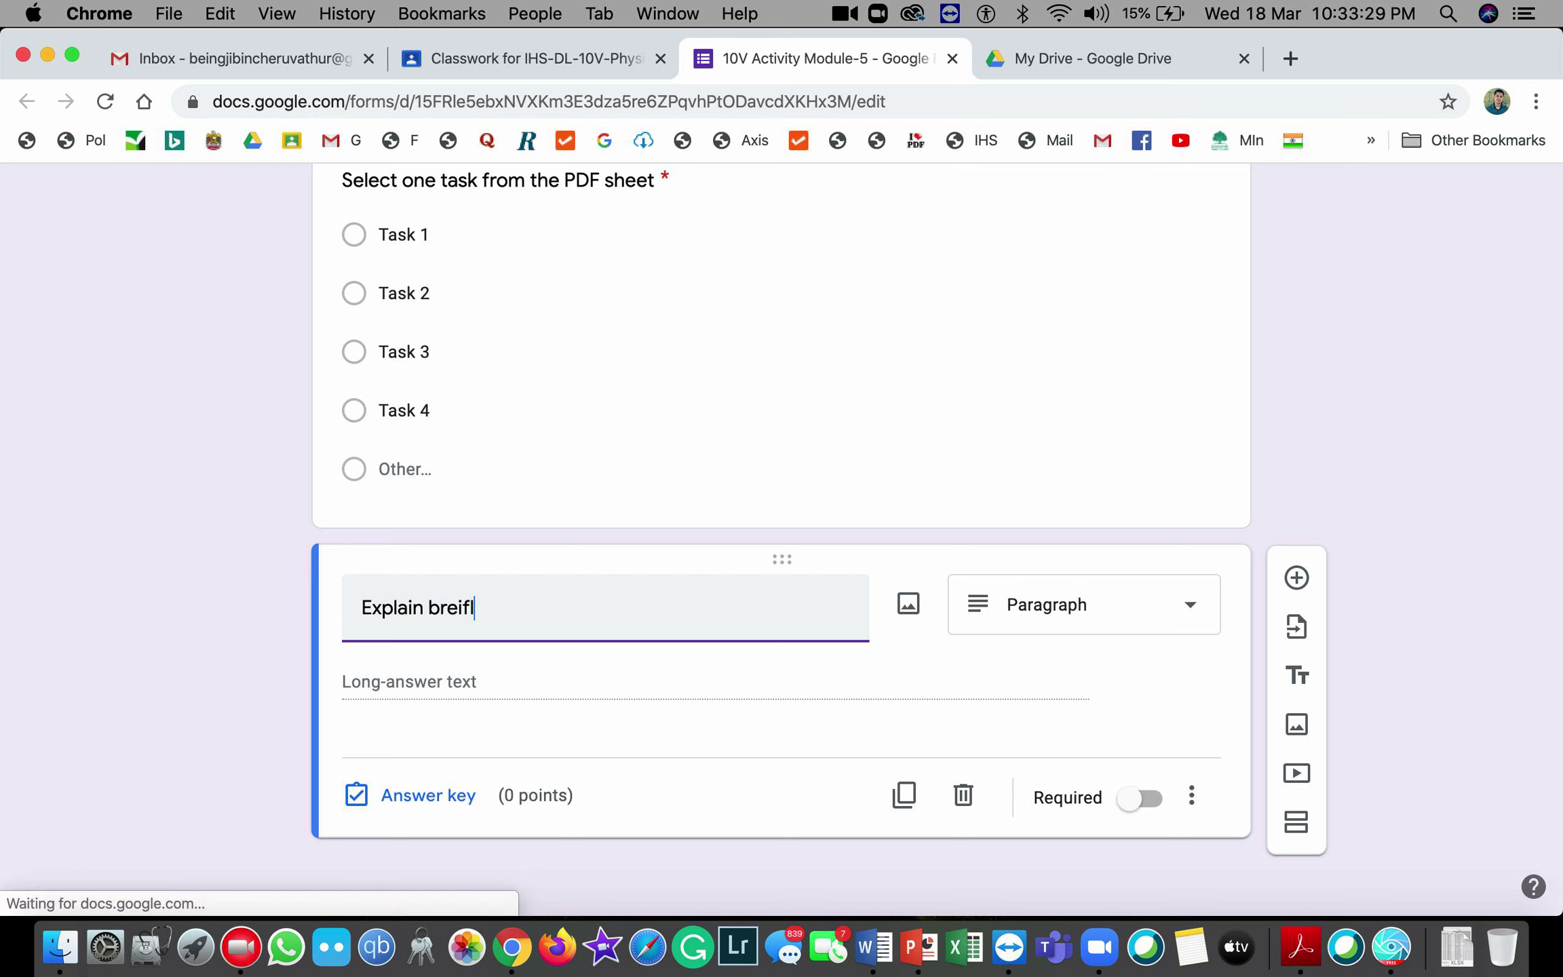
{"action": "key", "text": "BackSpace"}
{"action": "key", "text": "BackSpace"}
{"action": "key", "text": "BackSpace"}
{"action": "key", "text": "BackSpace"}
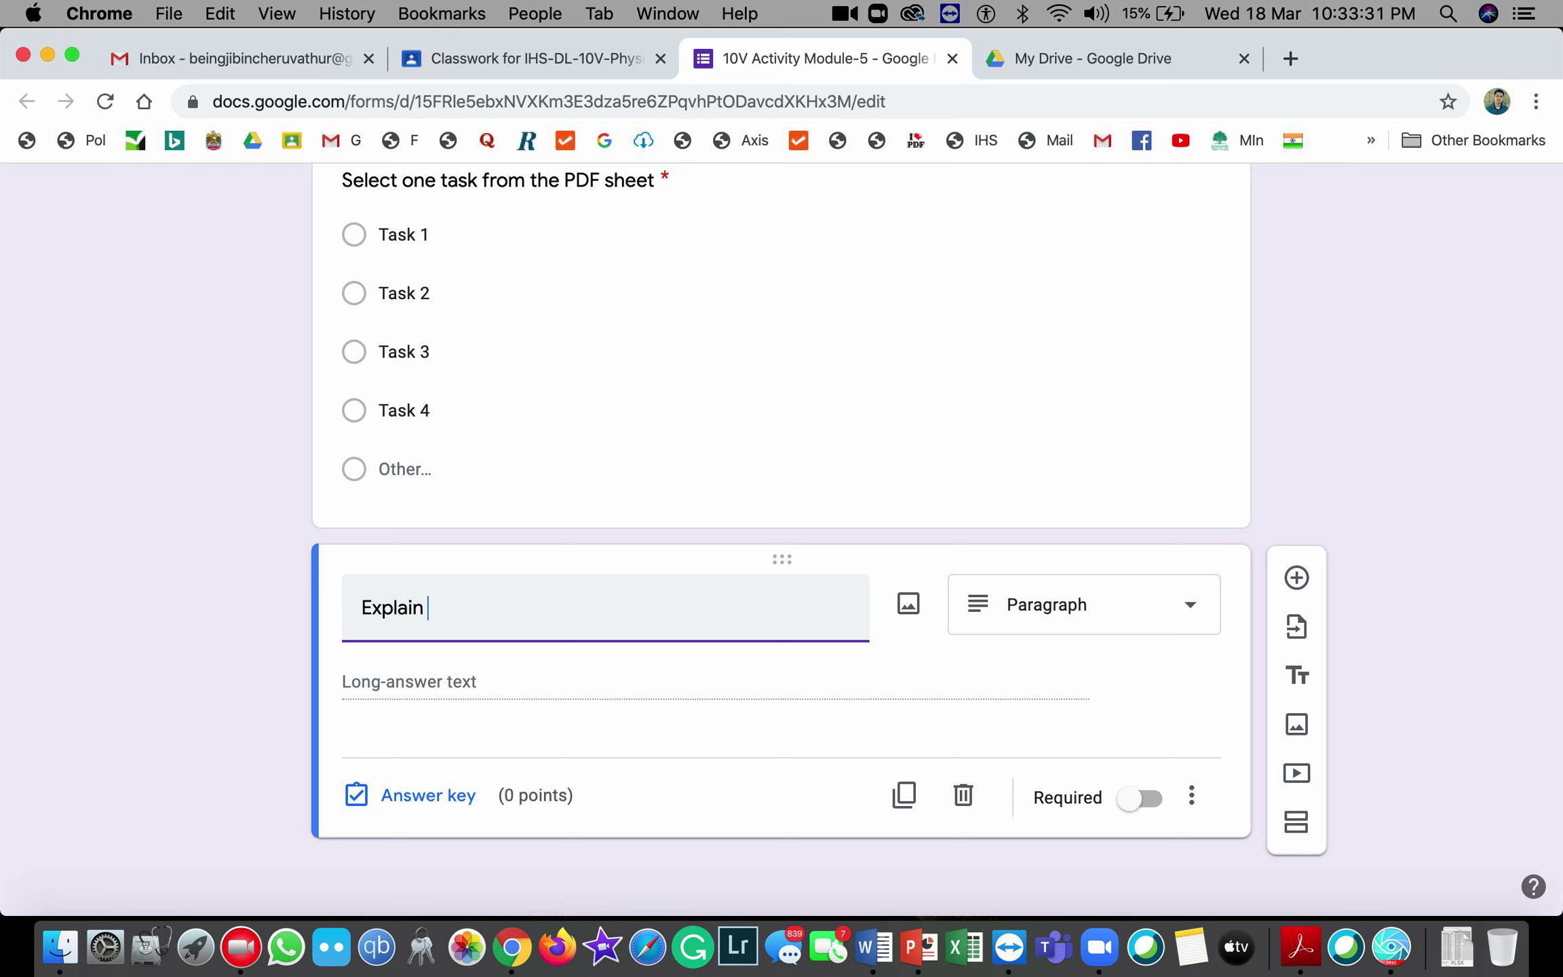
{"action": "type", "text": "in breif about your selected task"}
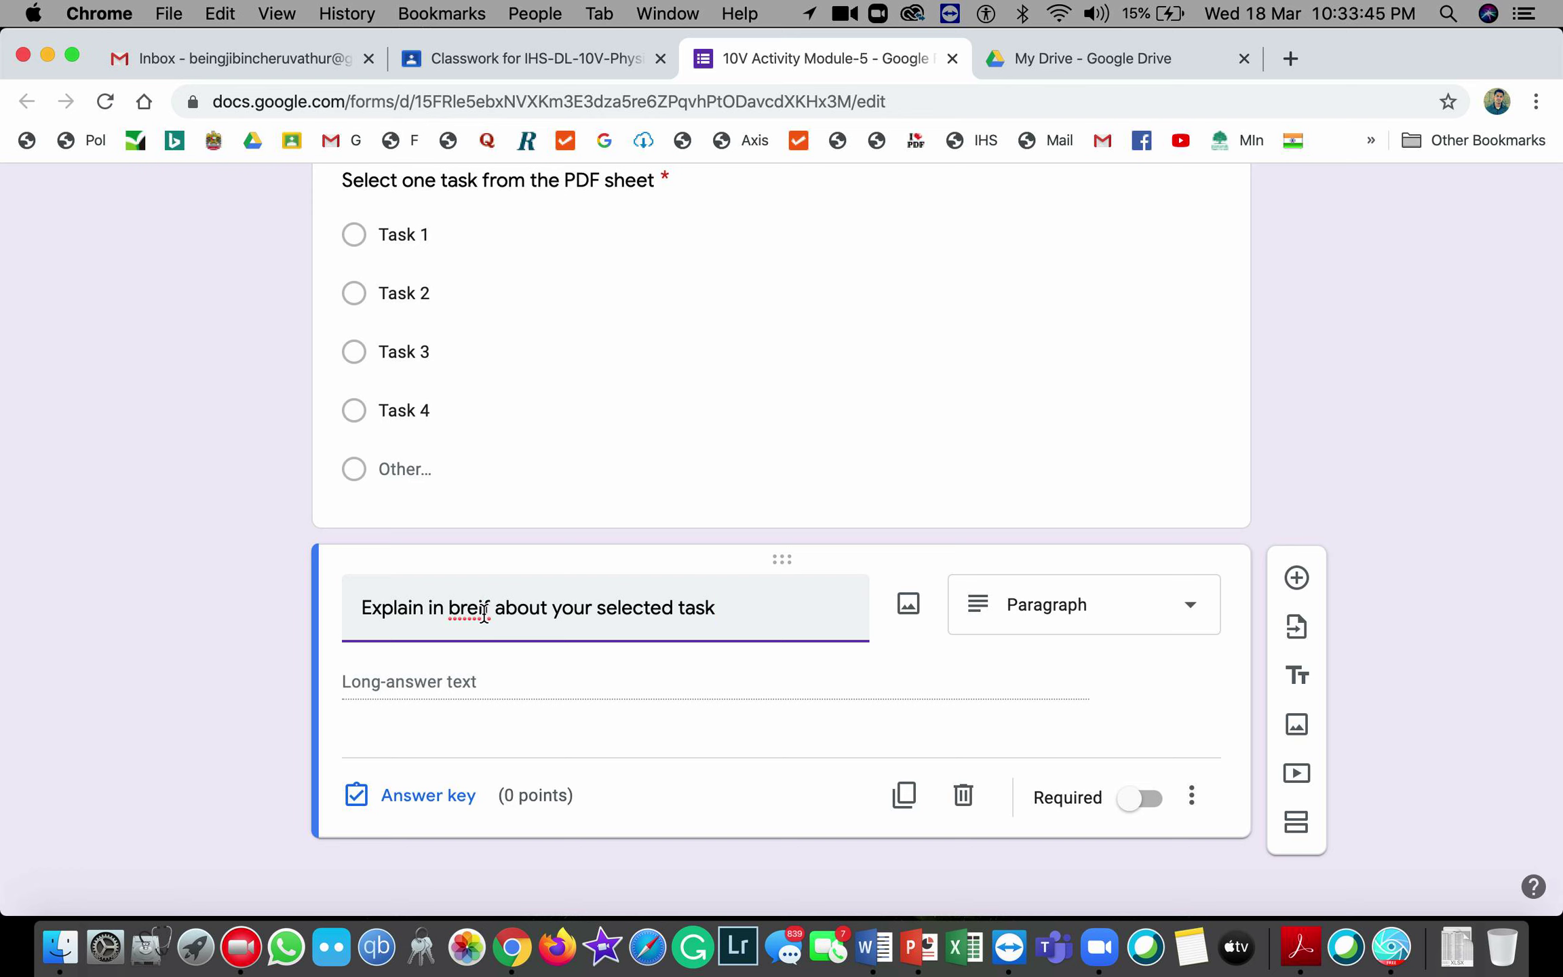
- Correct the misspelled word in the new question's title to "brief"
{"action": "left_click", "coordinate": [484, 609]}
{"action": "key", "text": "BackSpace"}
{"action": "key", "text": "BackSpace"}
{"action": "type", "text": "ie"}
{"action": "left_click", "coordinate": [593, 663]}
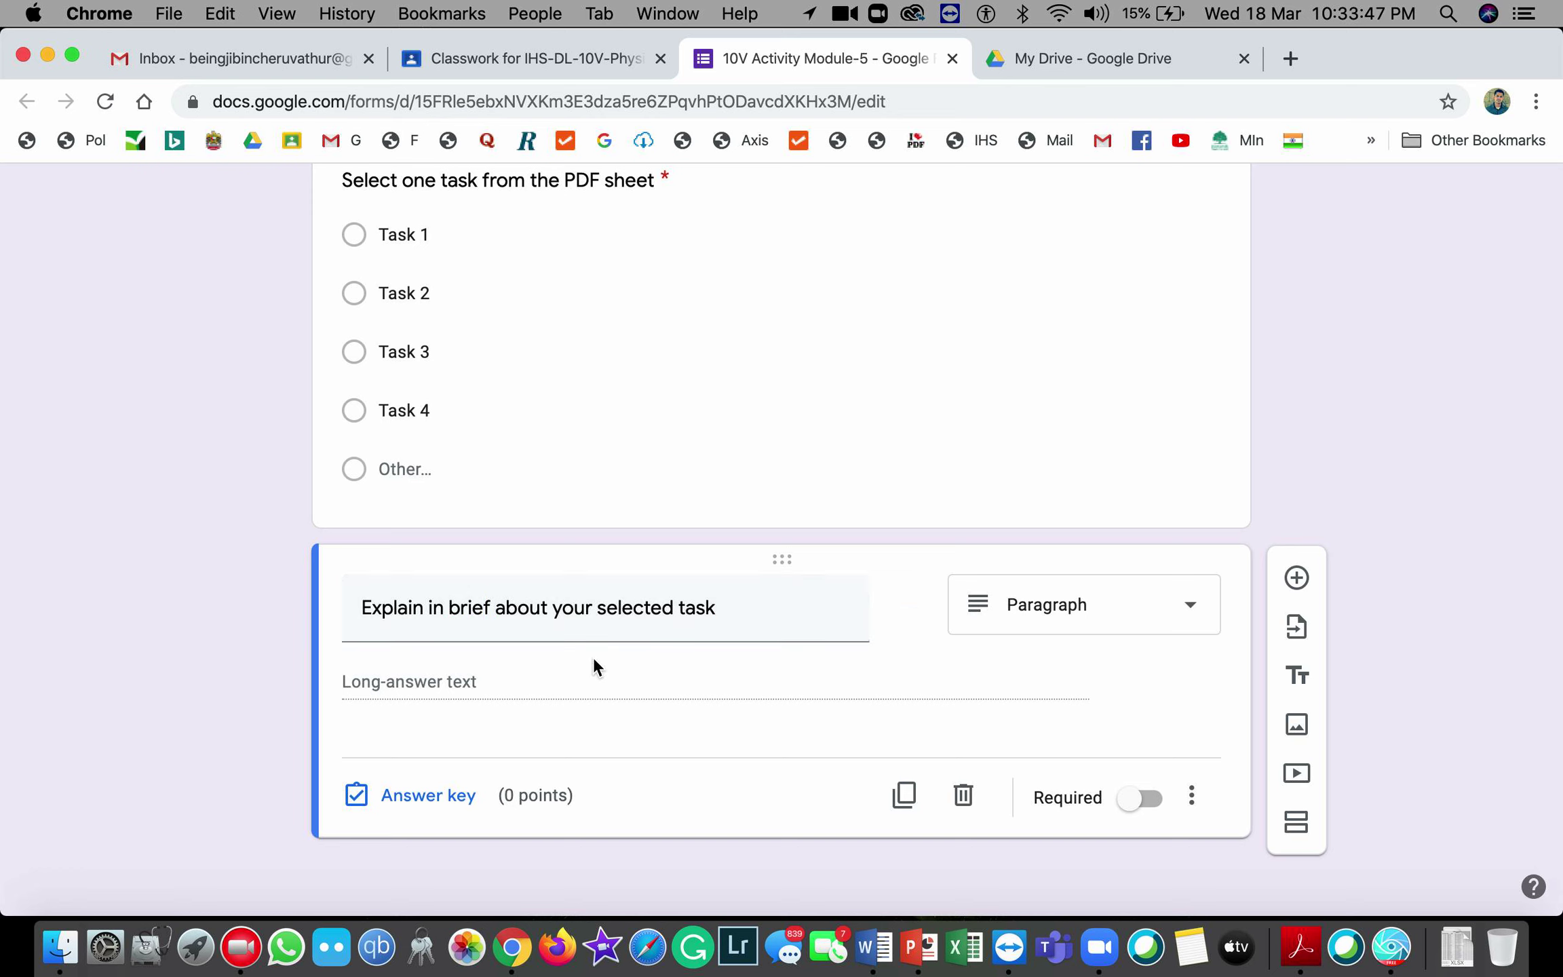
- Try the short-answer type on the explanation question, set it back to paragraph and make the question required
{"action": "left_click", "coordinate": [1034, 615]}
{"action": "left_click", "coordinate": [1041, 299]}
{"action": "left_click", "coordinate": [1056, 609]}
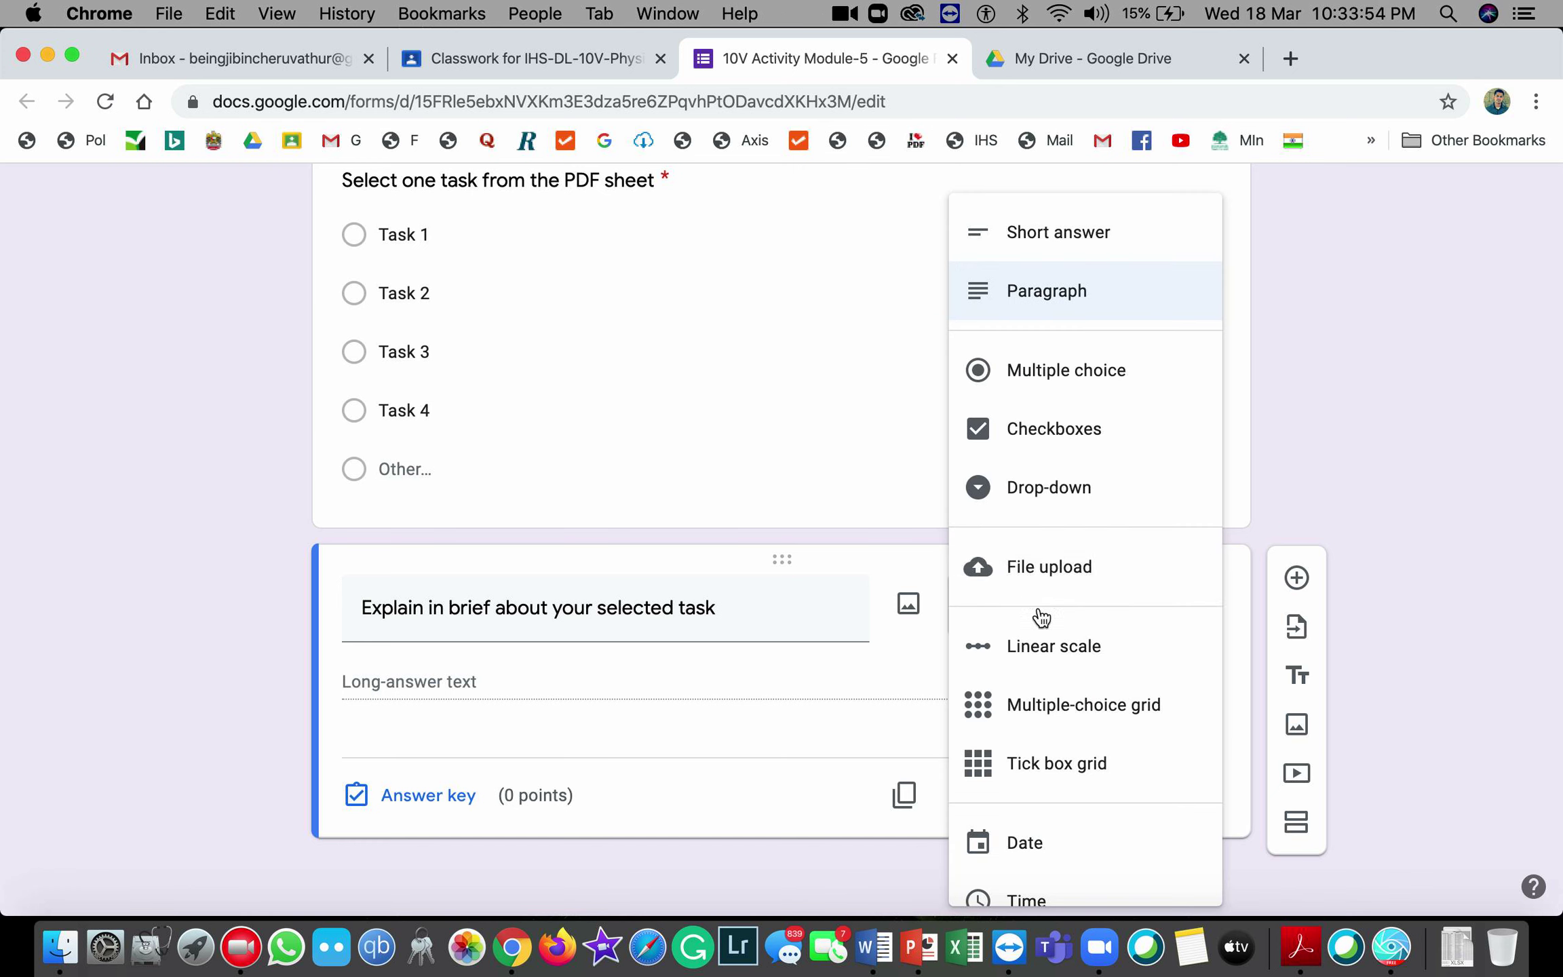
{"action": "left_click", "coordinate": [1038, 264]}
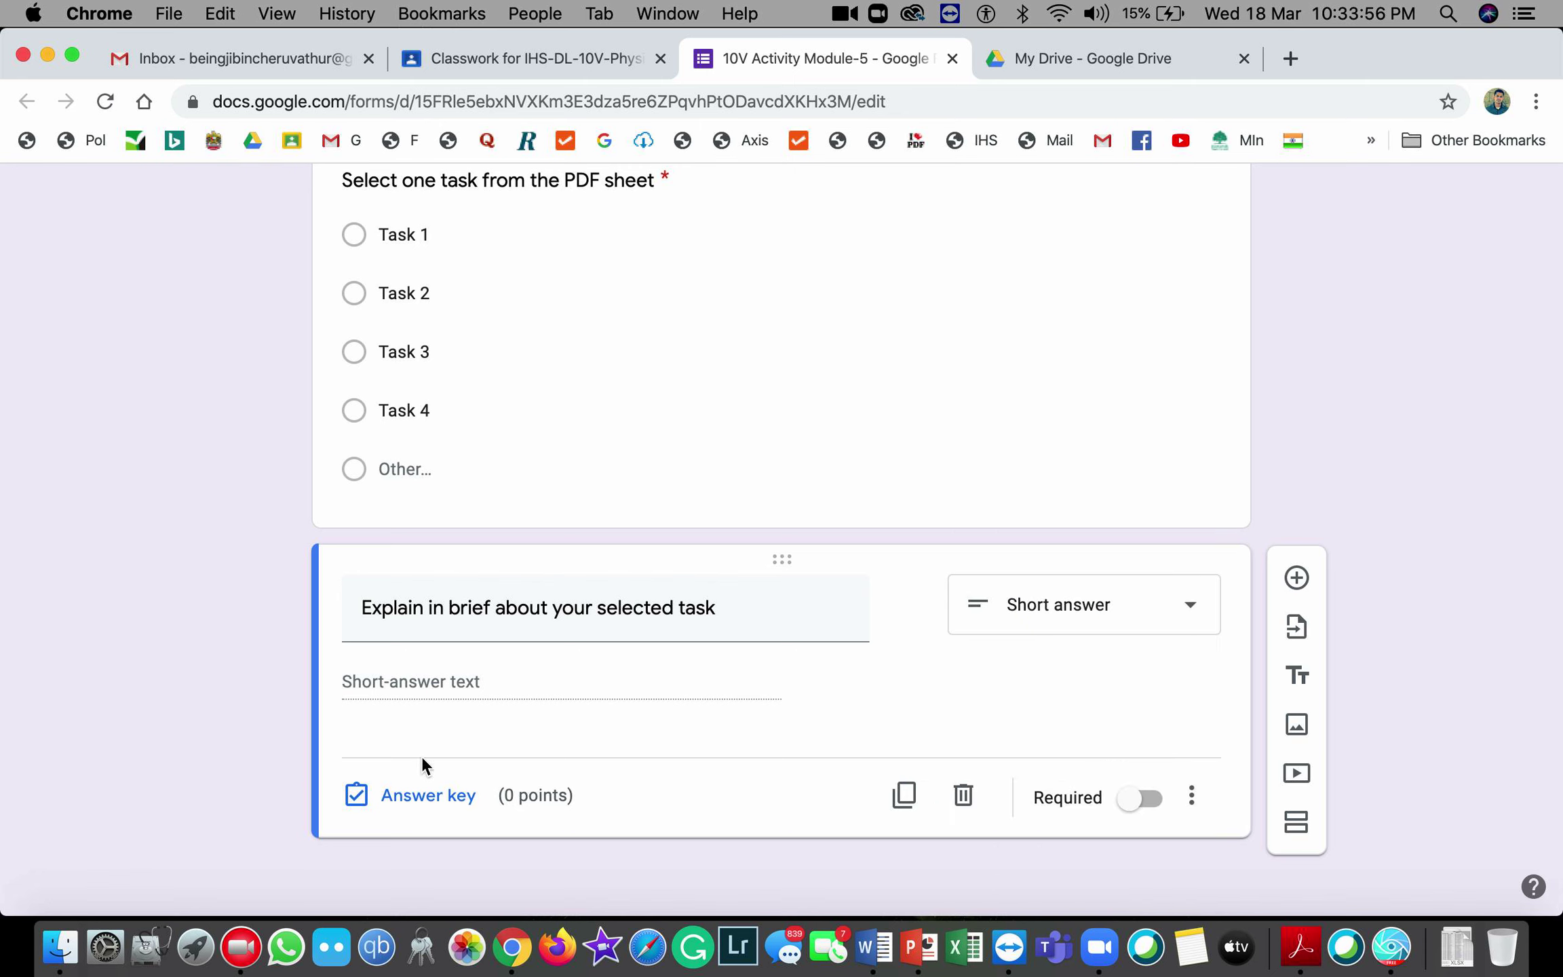
{"action": "left_click", "coordinate": [1007, 608]}
{"action": "left_click", "coordinate": [1088, 290]}
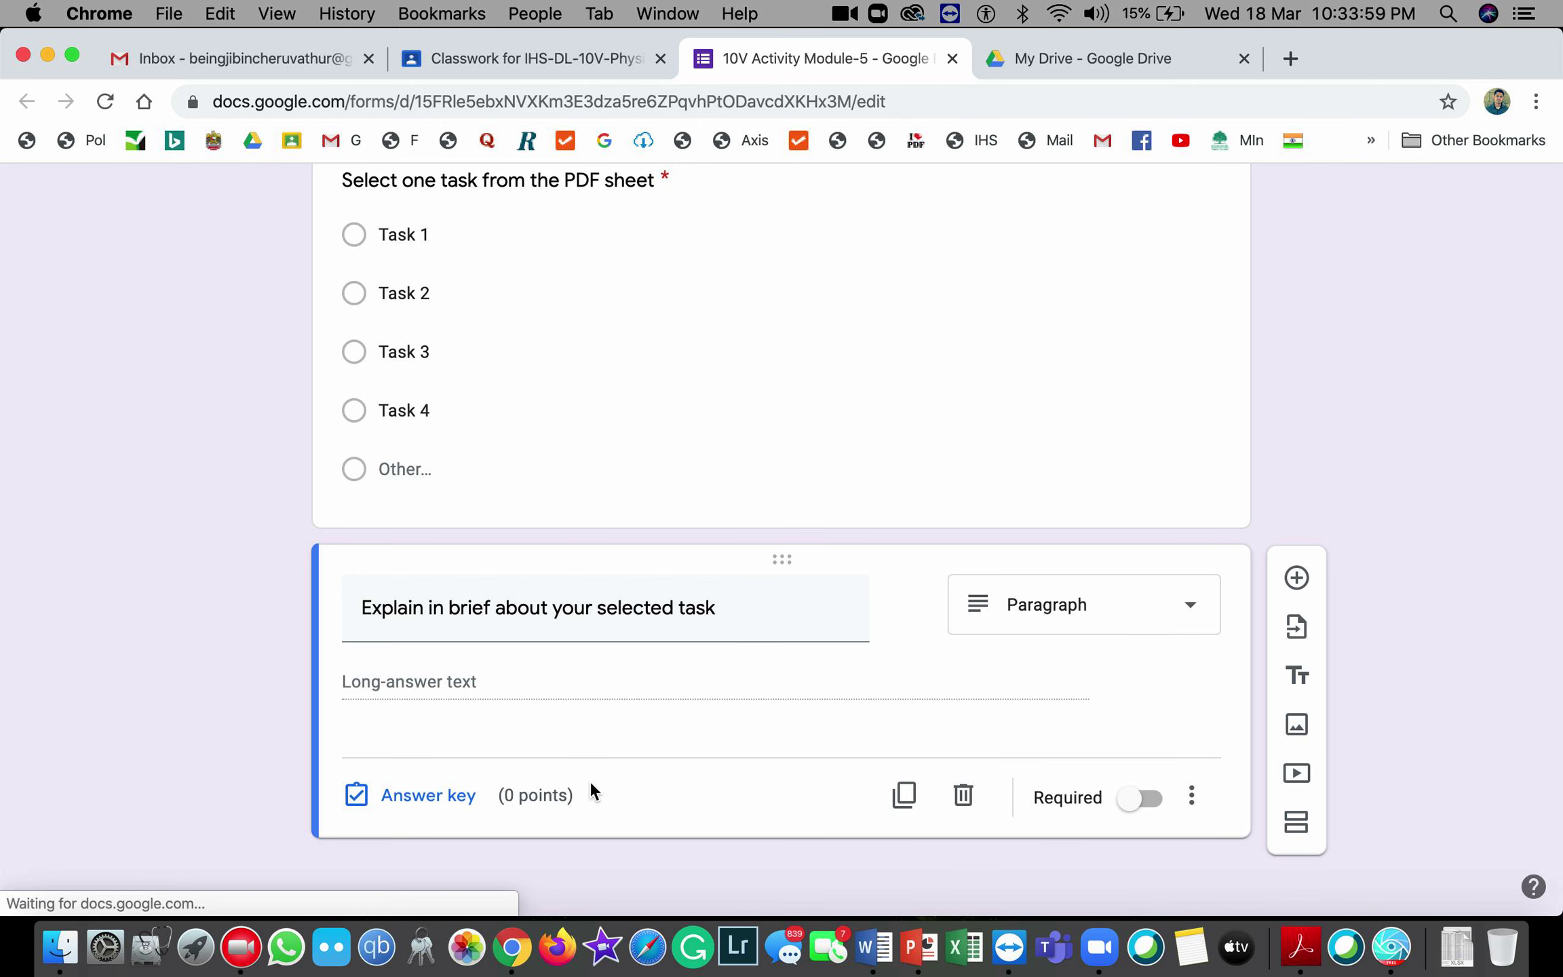
{"action": "left_click", "coordinate": [1128, 808]}
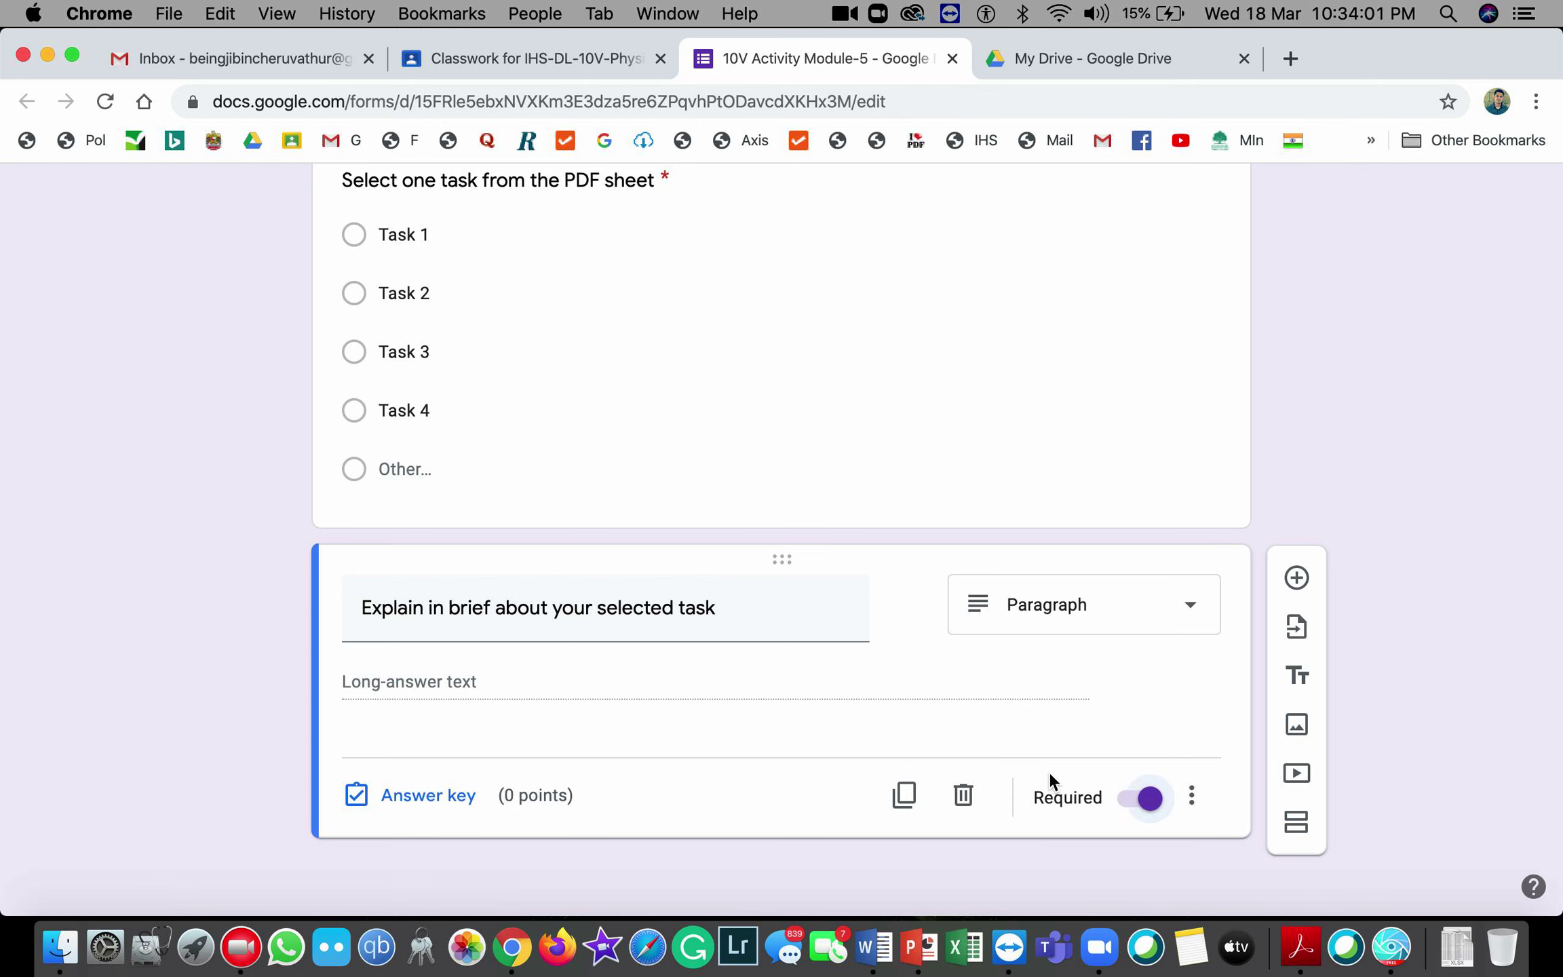
{"action": "scroll", "coordinate": [792, 533], "scroll_direction": "up", "scroll_amount": 10}
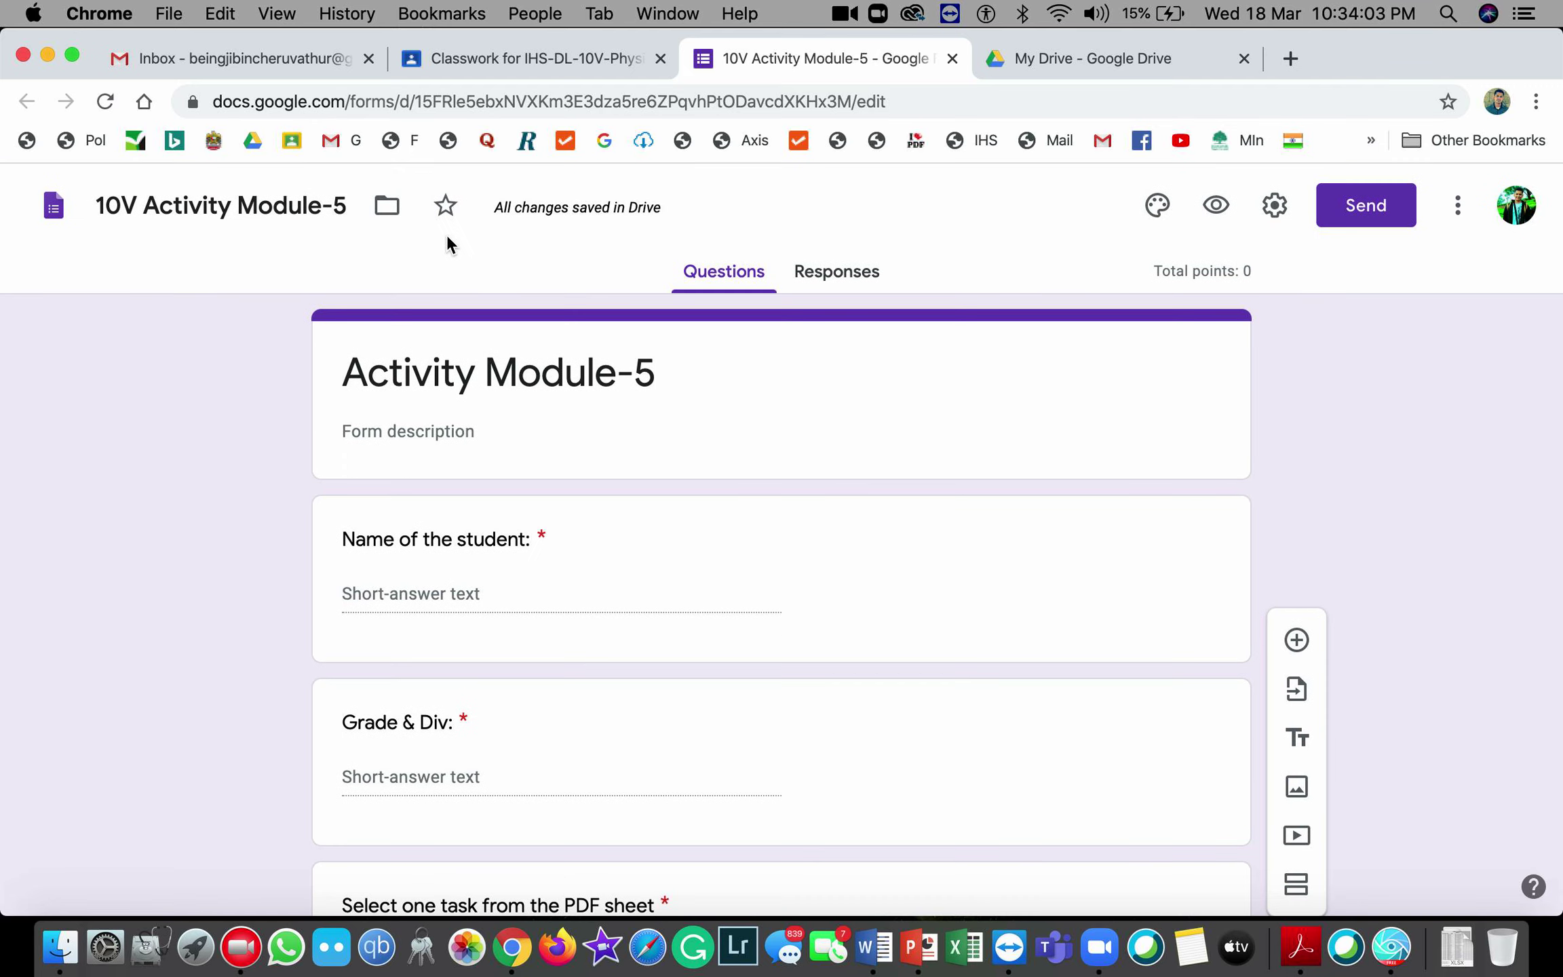
{"action": "left_click", "coordinate": [389, 211]}
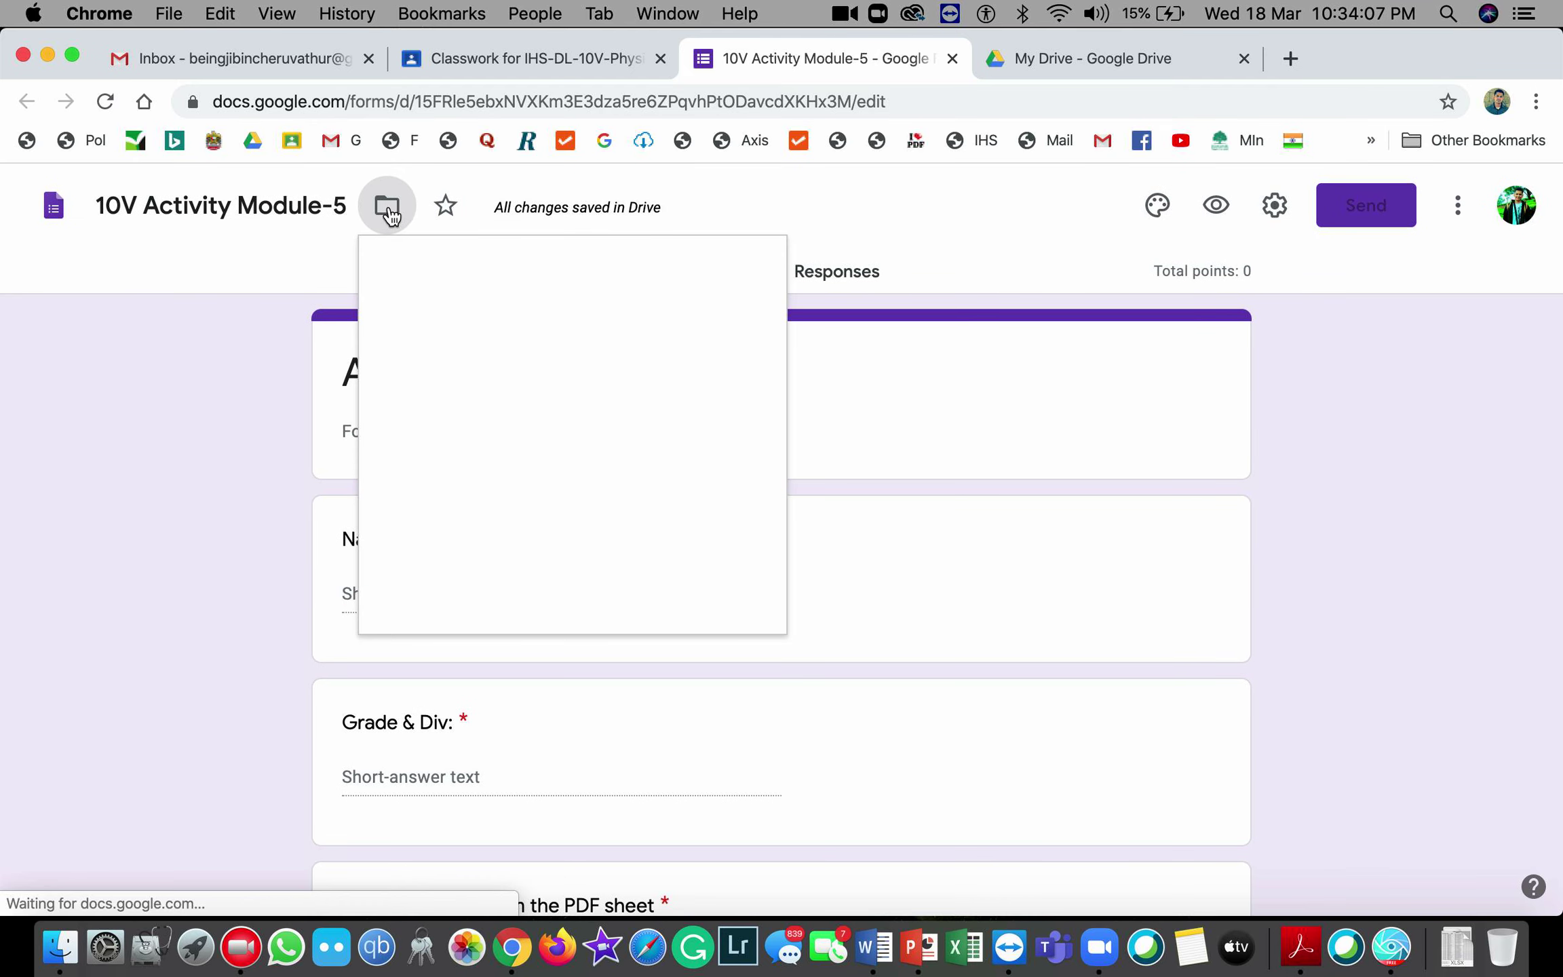
{"action": "left_click", "coordinate": [297, 252]}
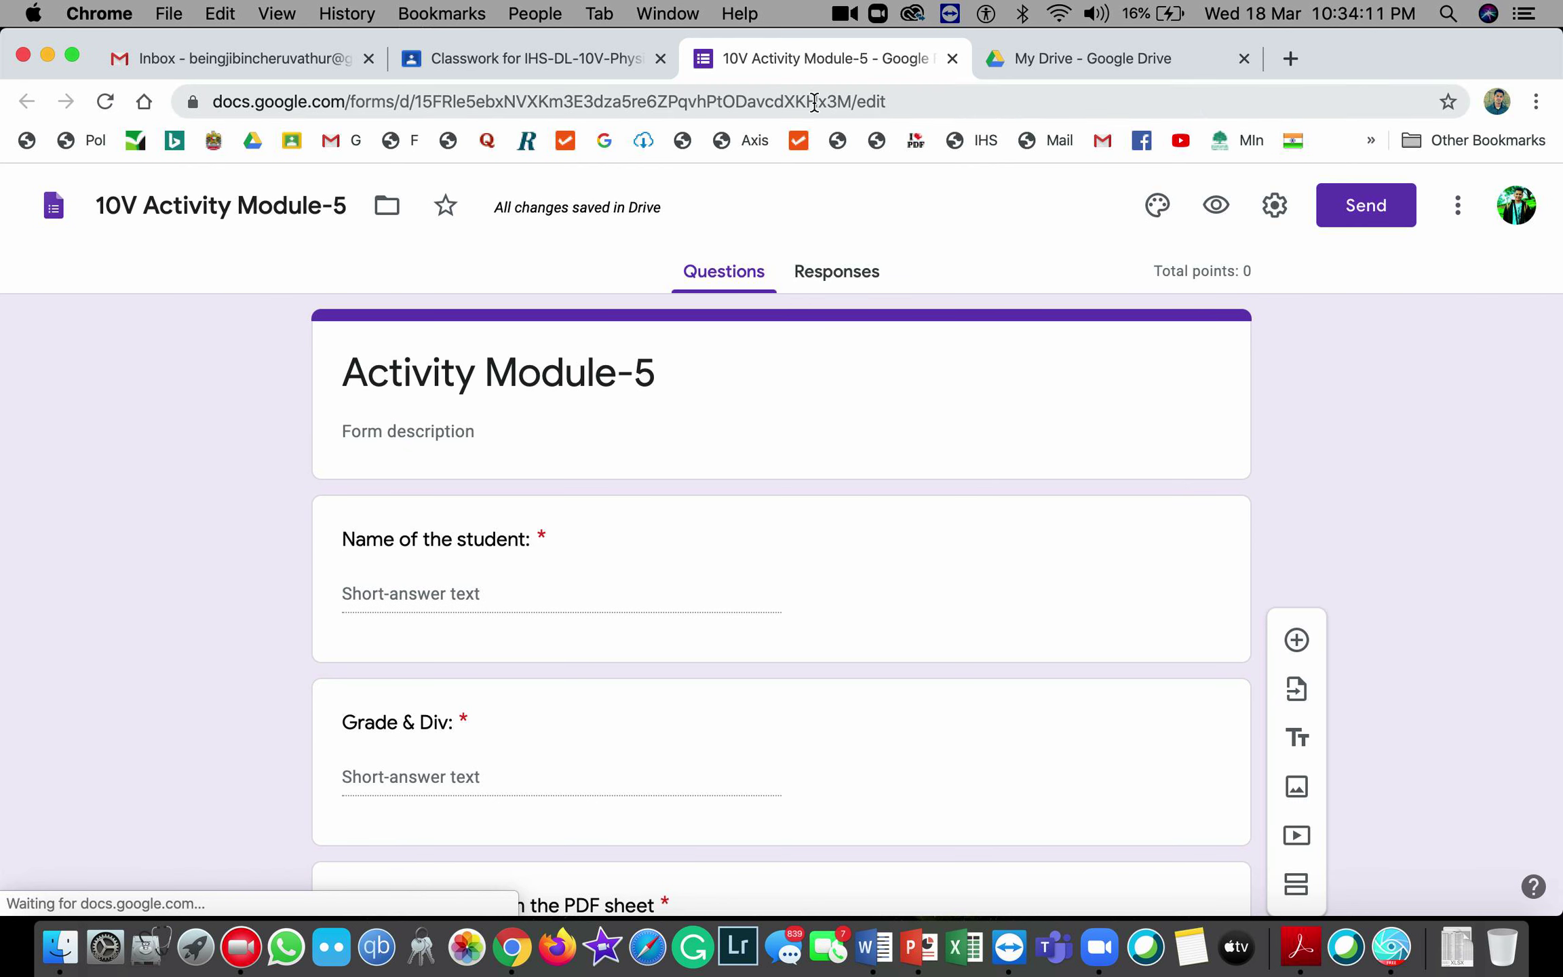
- Switch to My Drive, refresh it and look through its files and folders for the 10V Activity Module-5 form
{"action": "left_click", "coordinate": [1070, 58]}
{"action": "scroll", "coordinate": [699, 425], "scroll_direction": "down", "scroll_amount": 5}
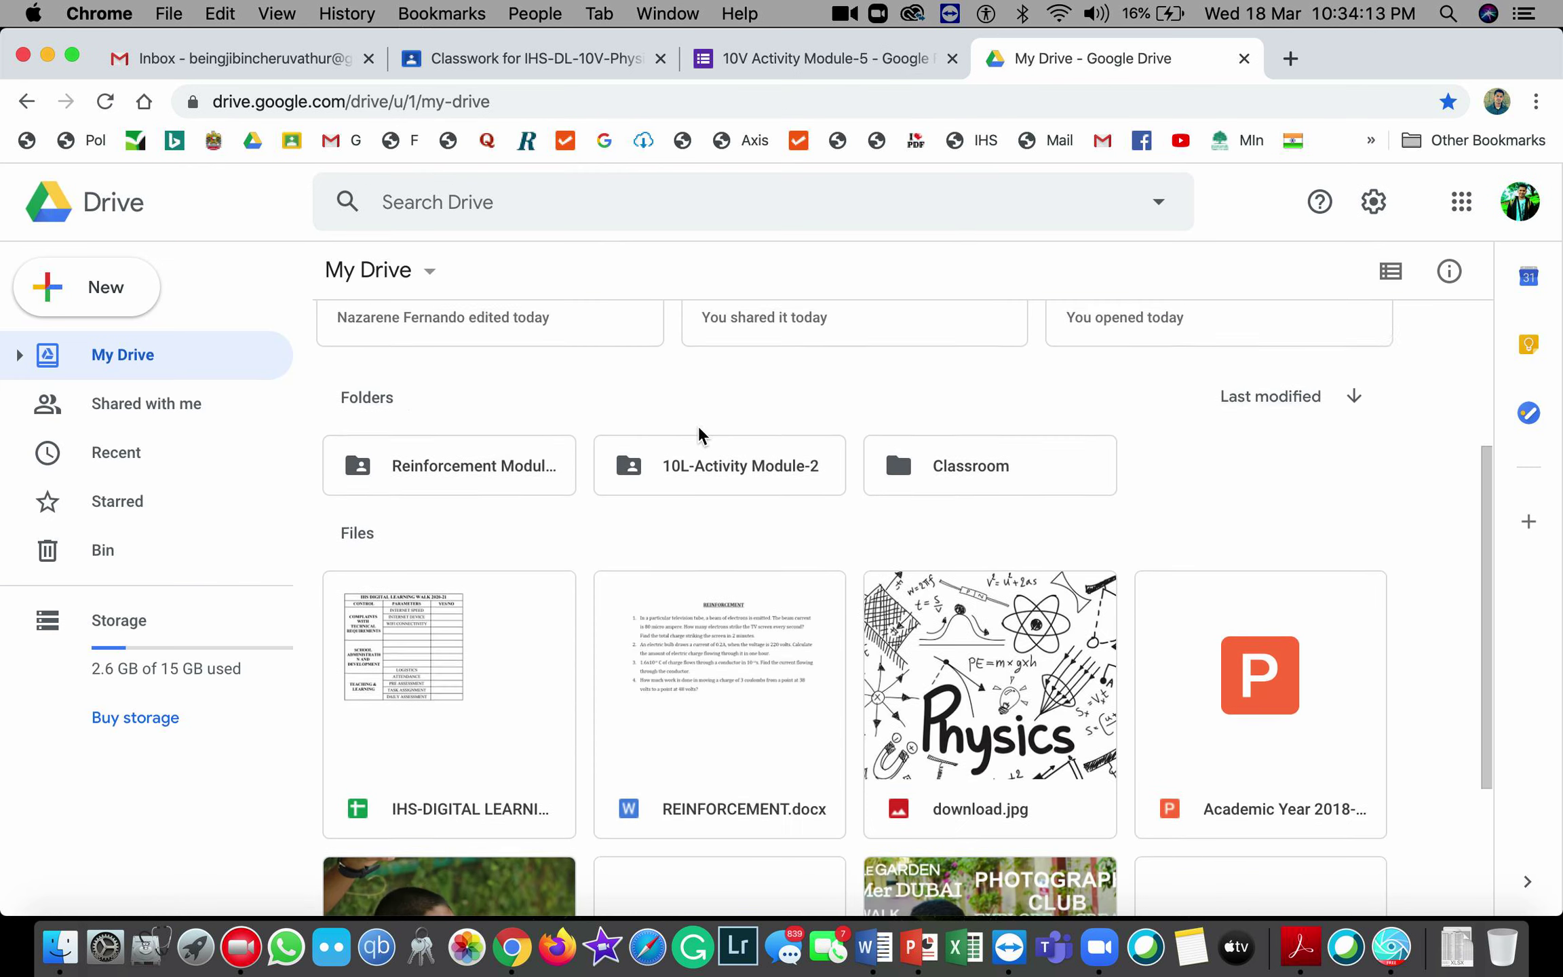
{"action": "scroll", "coordinate": [699, 425], "scroll_direction": "up", "scroll_amount": 4}
{"action": "left_click", "coordinate": [106, 102]}
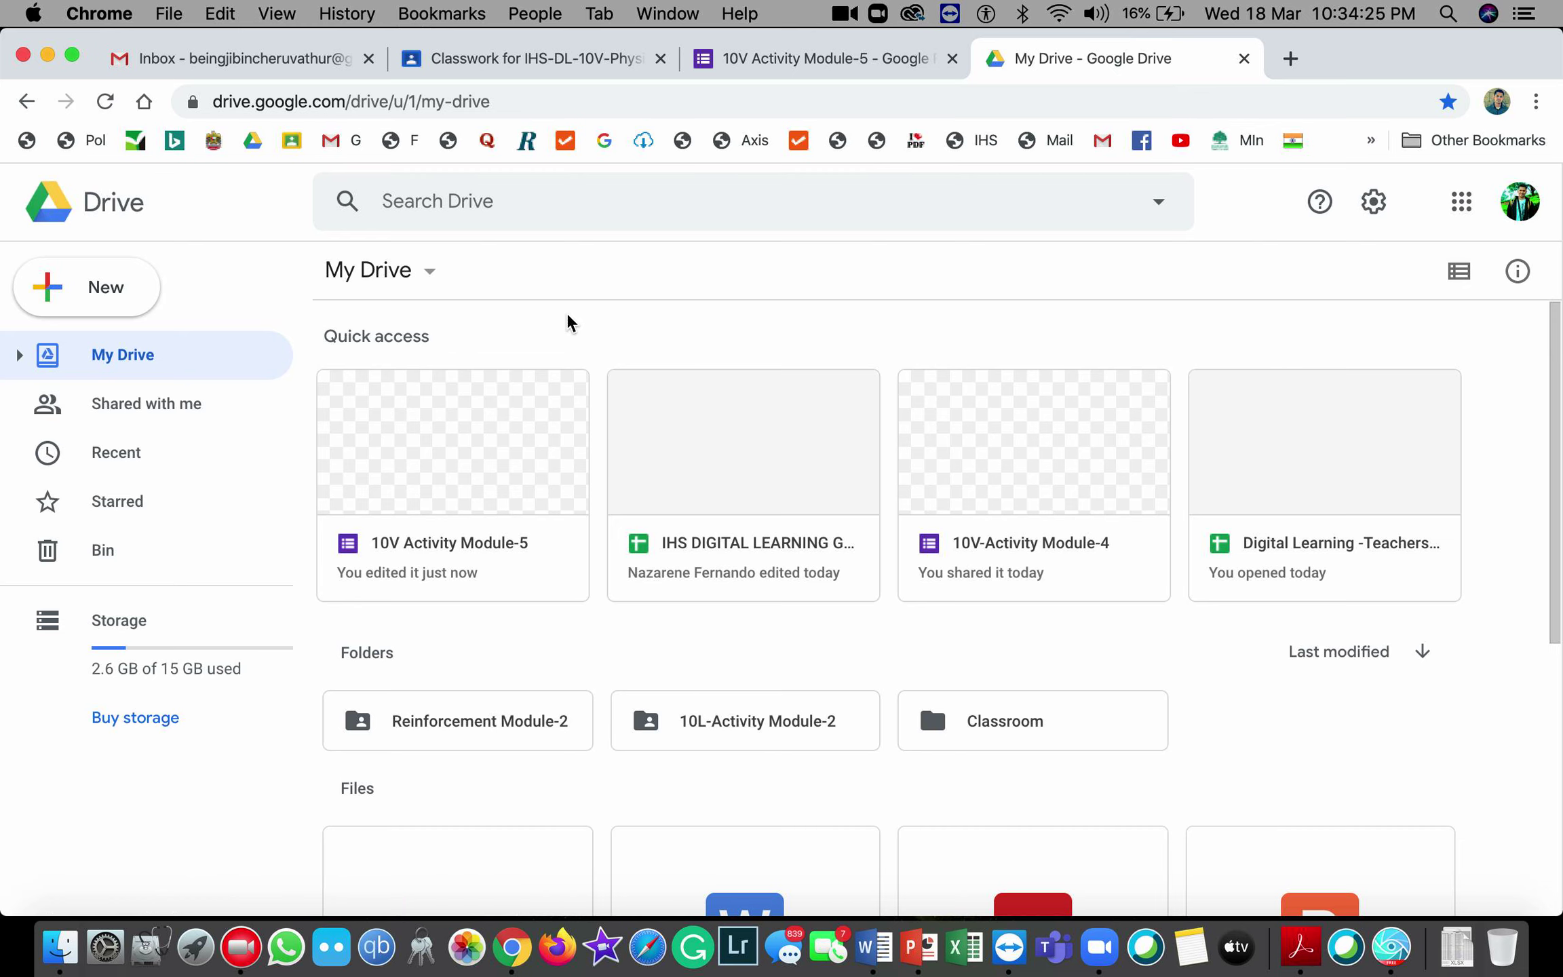
{"action": "scroll", "coordinate": [571, 475], "scroll_direction": "down", "scroll_amount": 5}
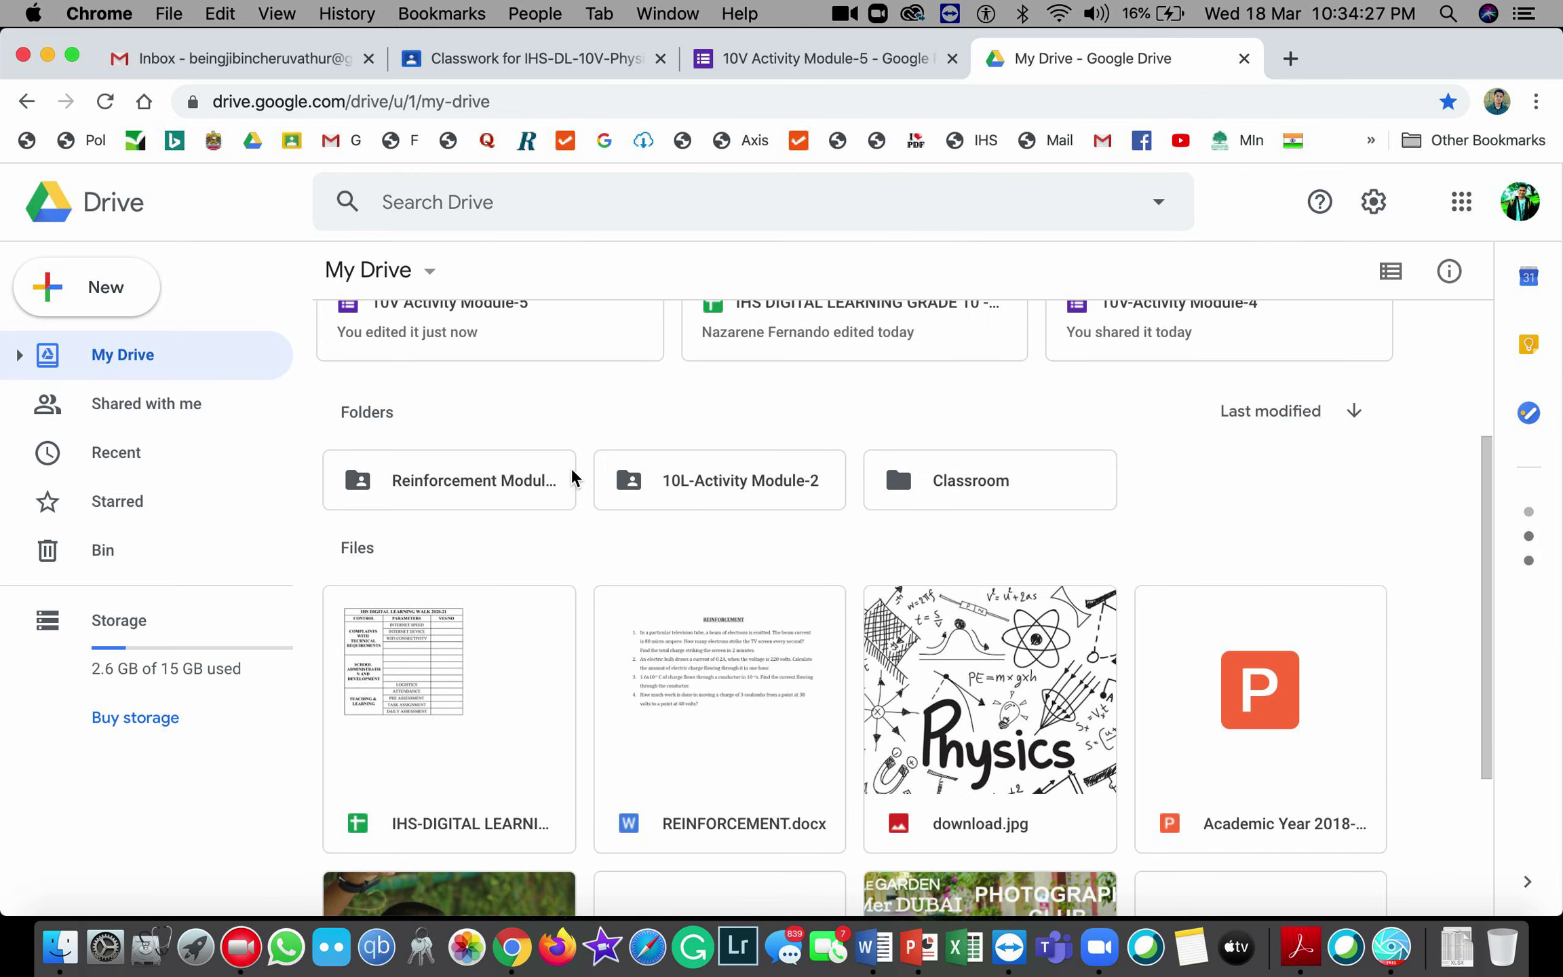
{"action": "scroll", "coordinate": [571, 475], "scroll_direction": "up", "scroll_amount": 5}
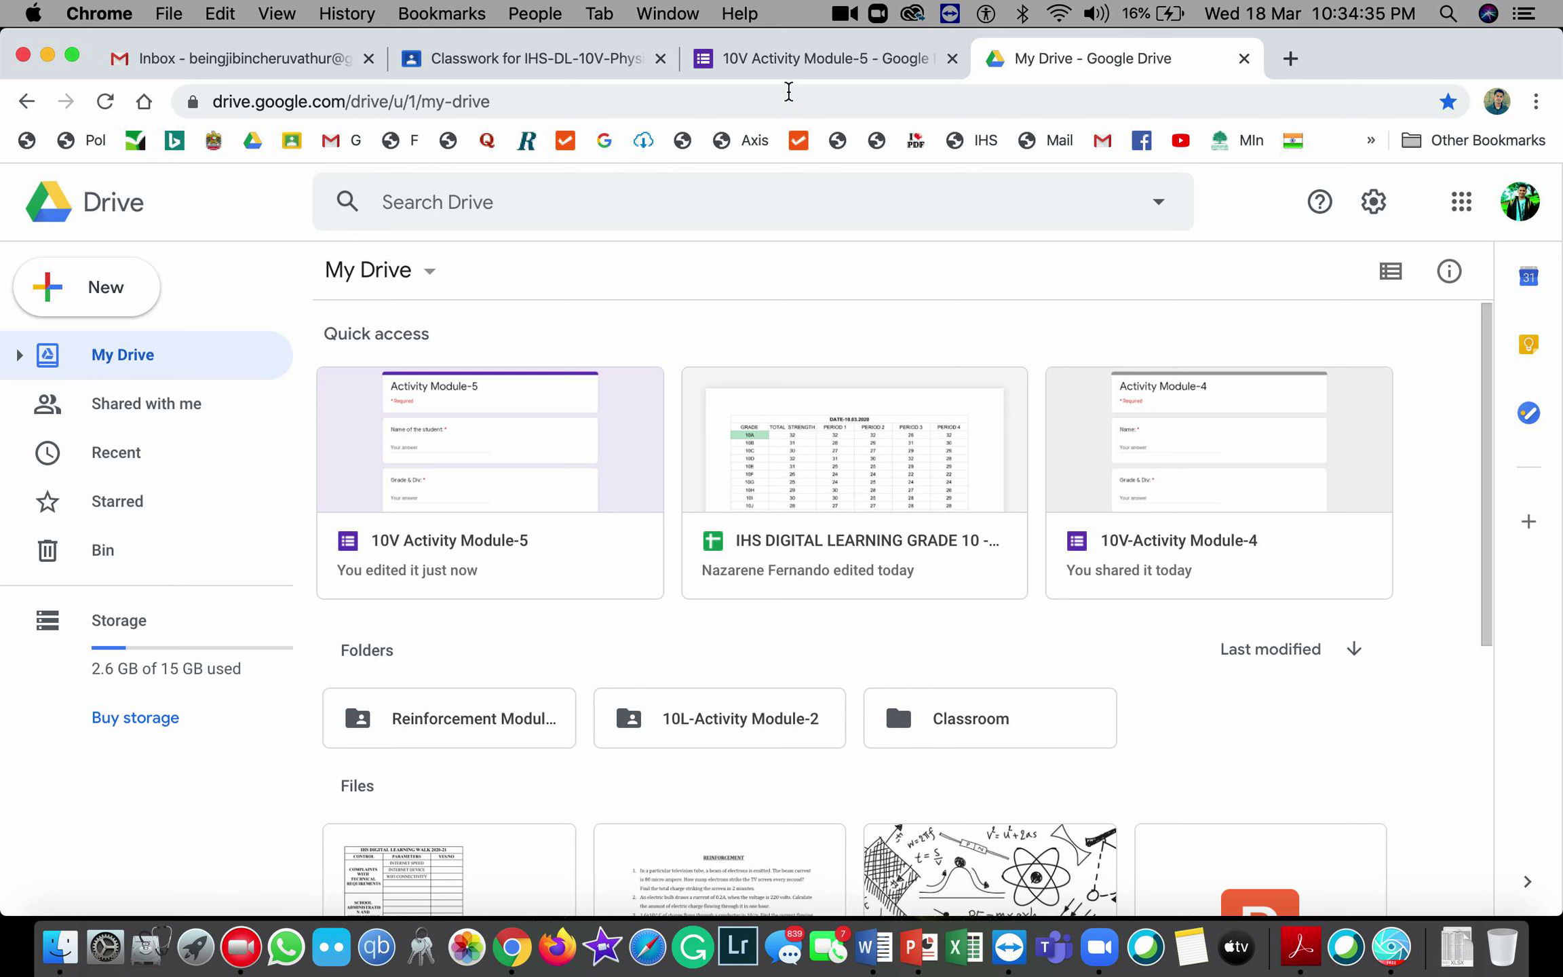
- Minimise the browser, open Activity Sheet Module-4.docx from the desktop's Module 4 folder in Word, and review its tasks
{"action": "left_click", "coordinate": [49, 56]}
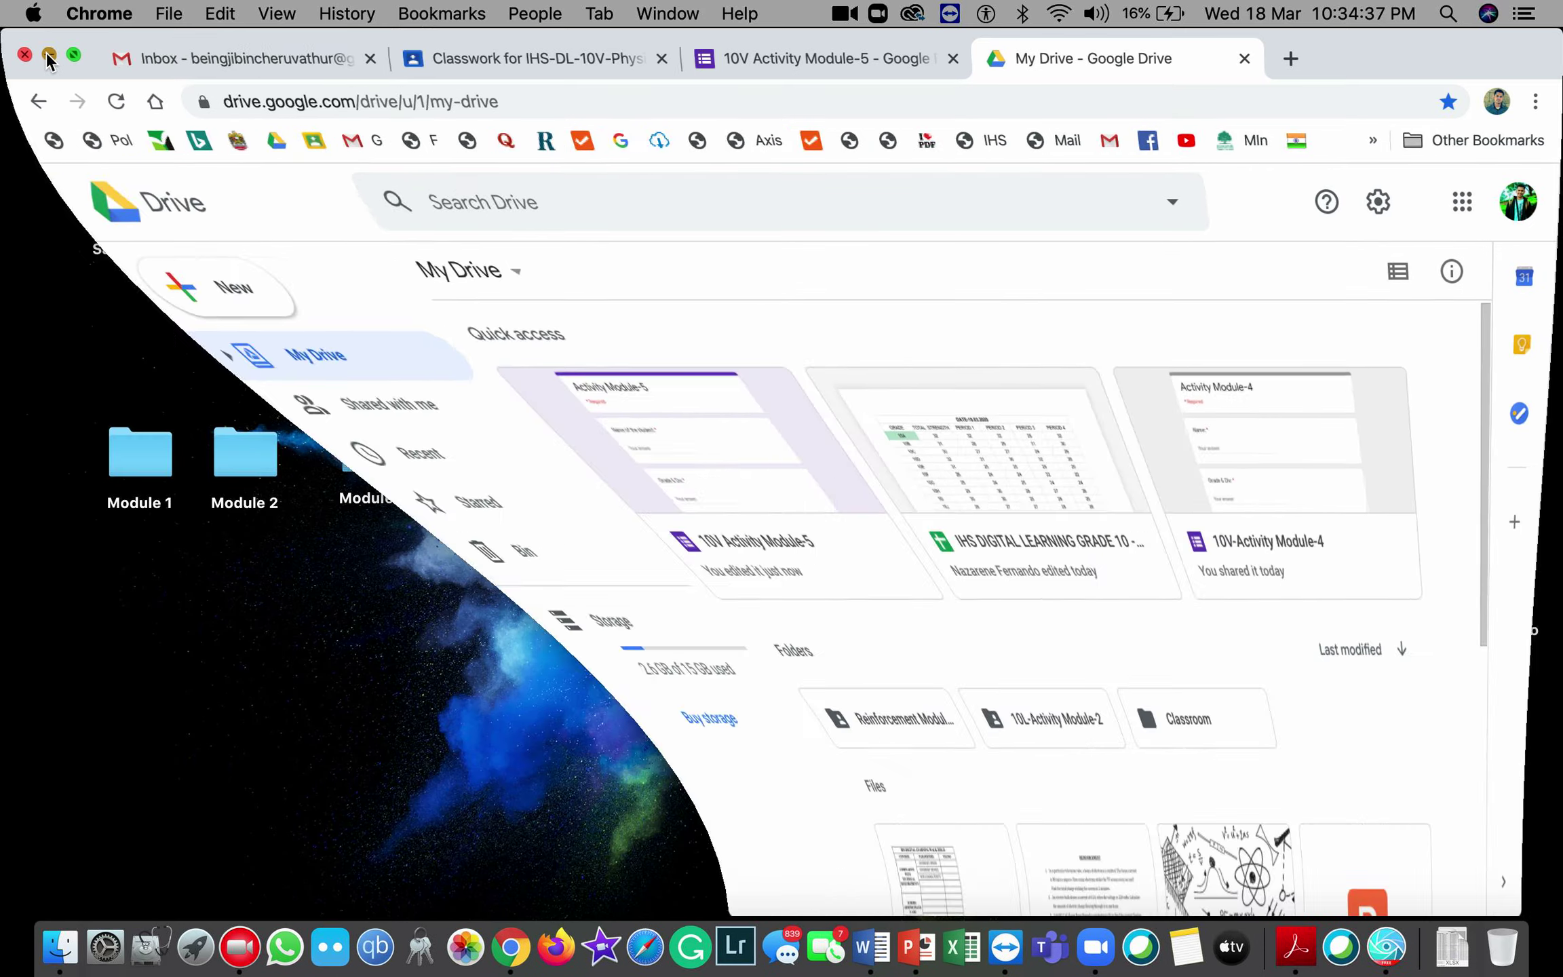
{"action": "double_click", "coordinate": [492, 445]}
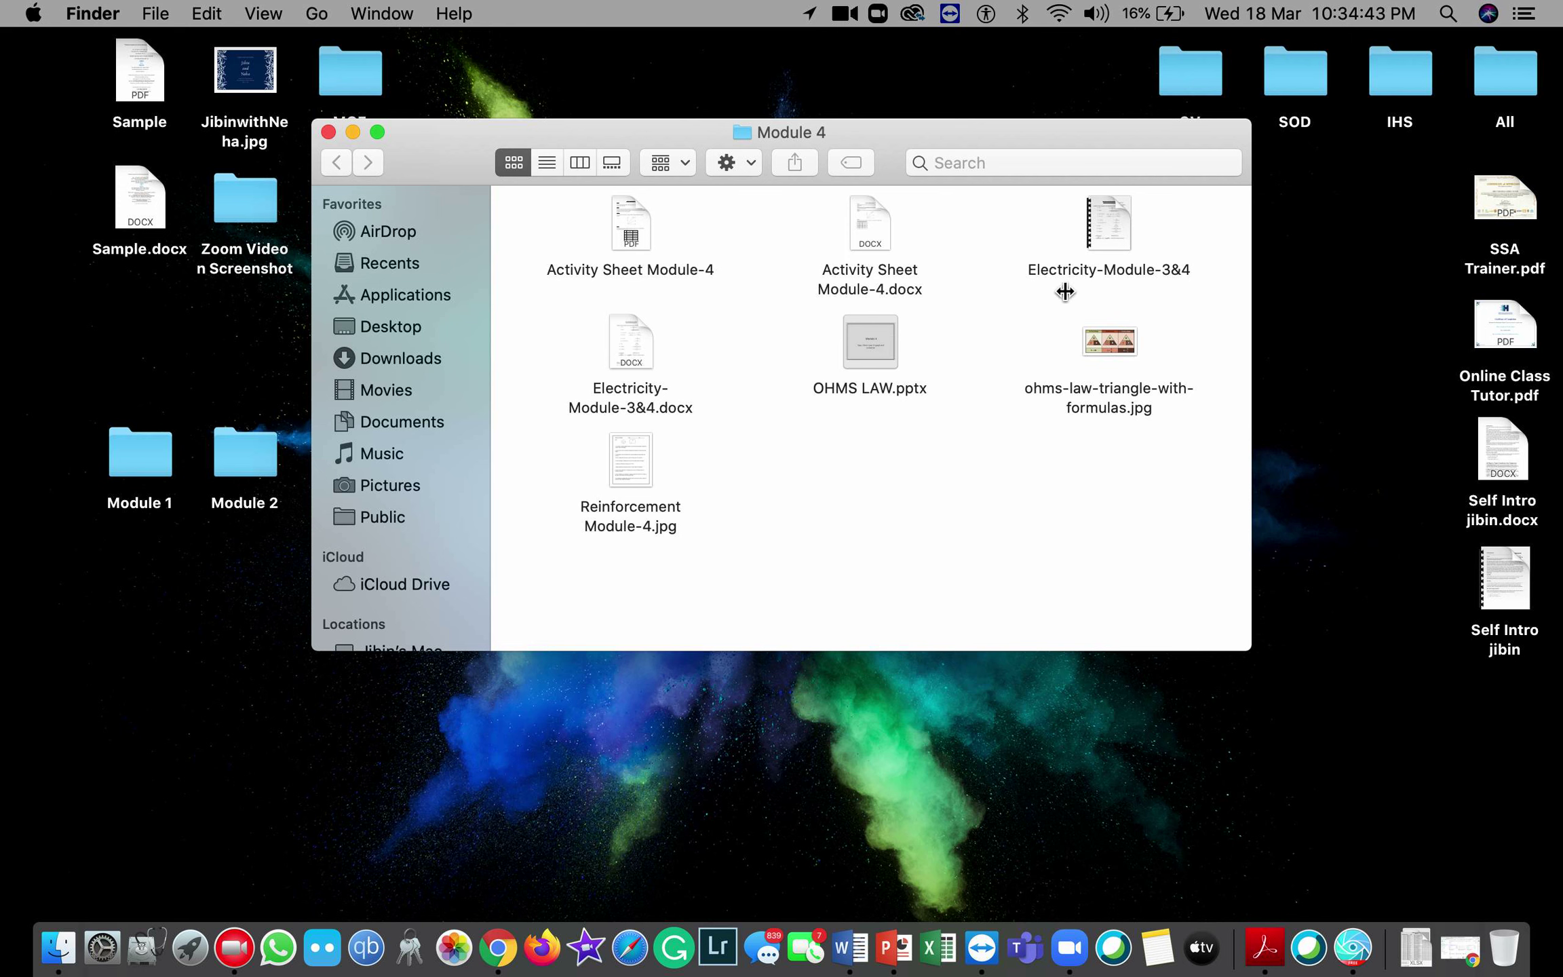
{"action": "left_click", "coordinate": [877, 238]}
{"action": "double_click", "coordinate": [876, 238]}
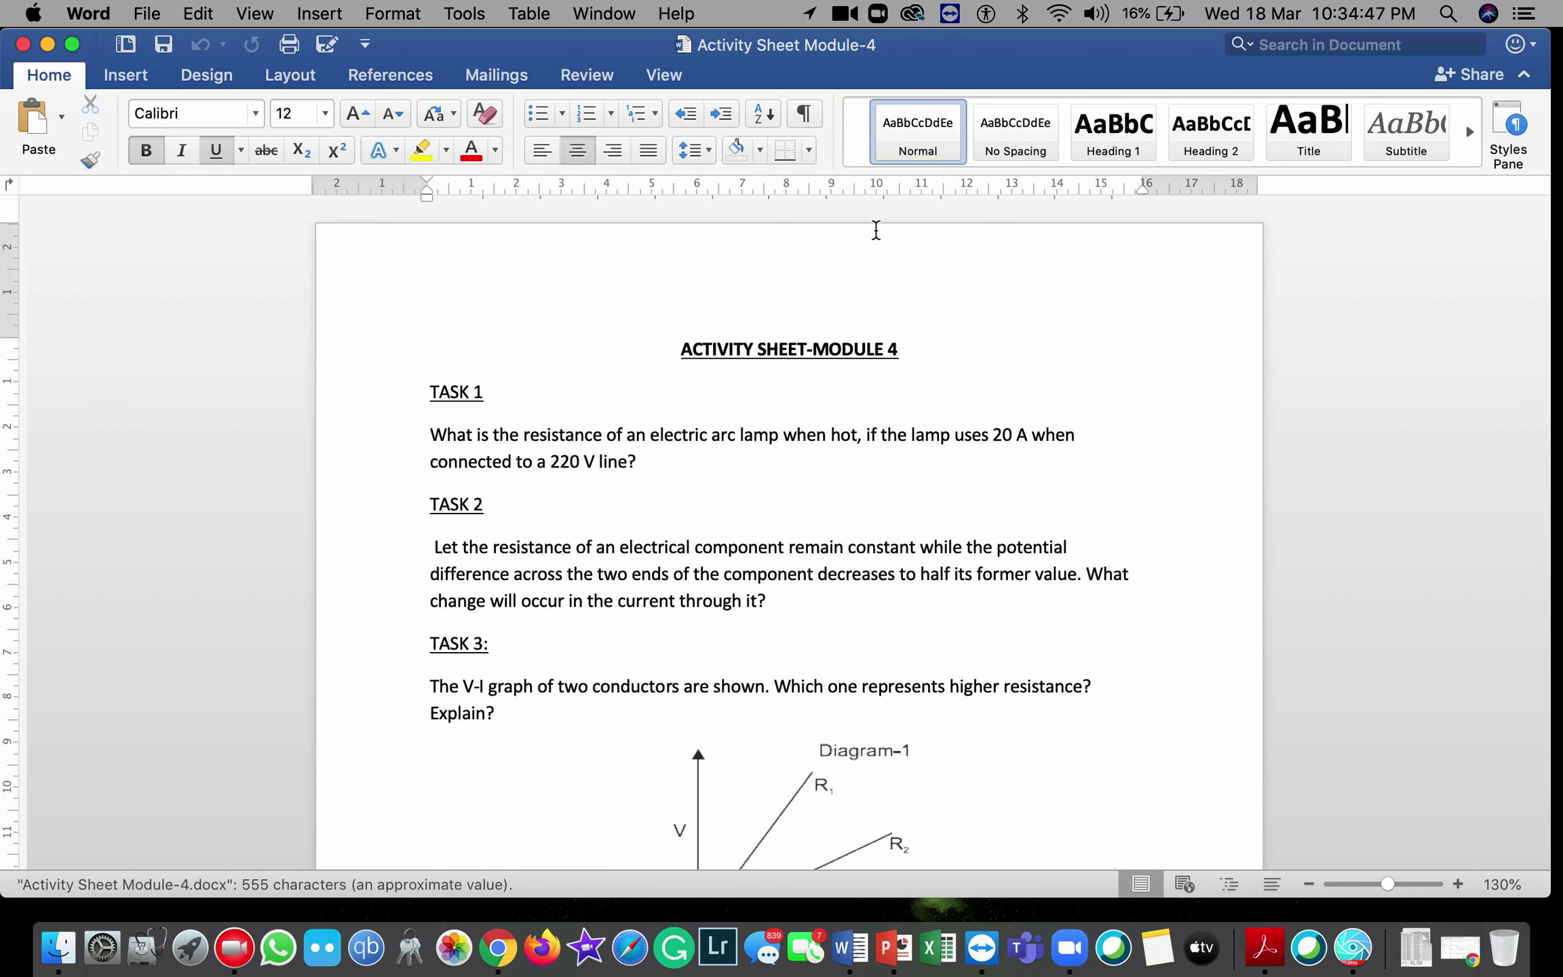
{"action": "scroll", "coordinate": [695, 465], "scroll_direction": "down", "scroll_amount": 10}
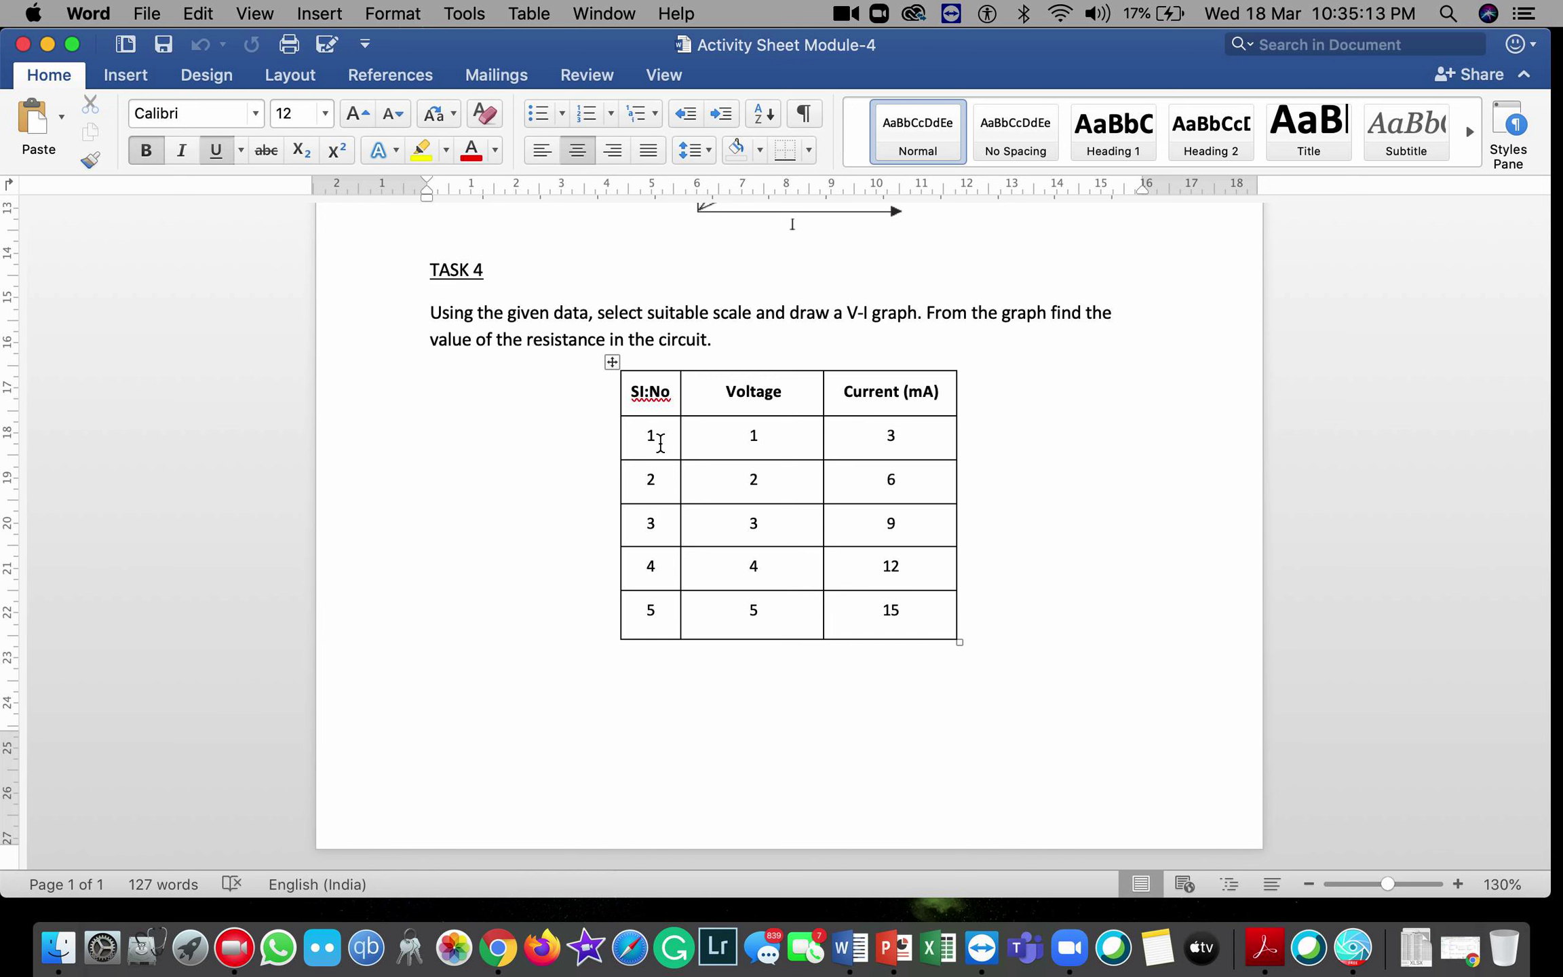
{"action": "scroll", "coordinate": [652, 411], "scroll_direction": "up", "scroll_amount": 15}
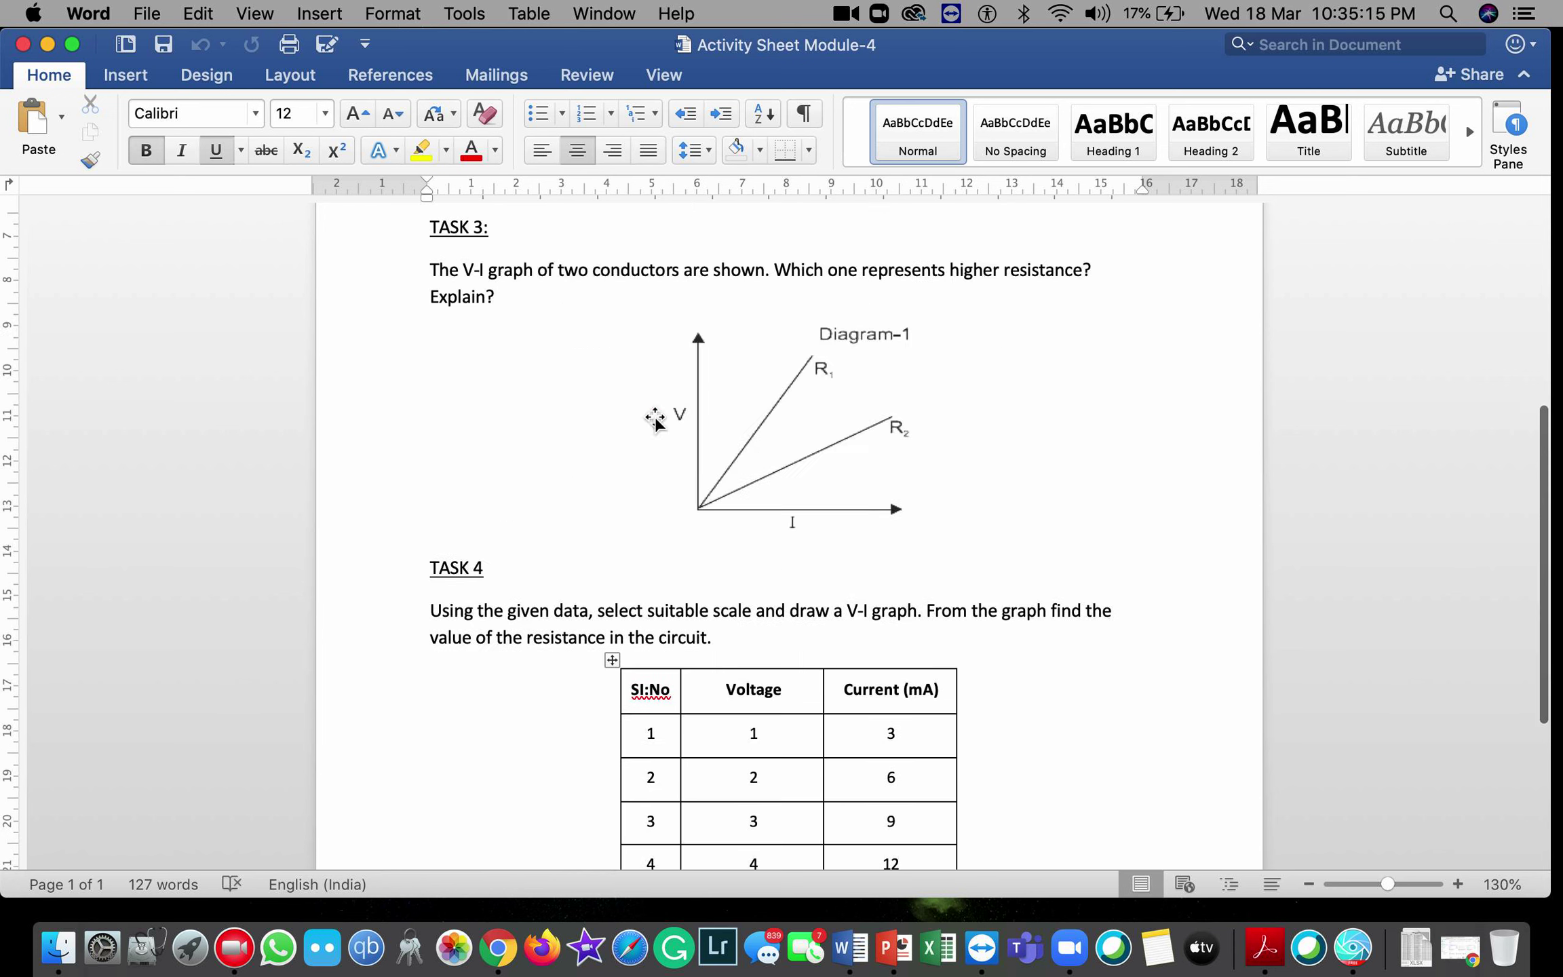
- Export the activity sheet as a PDF to the Module 4 folder, replacing the existing PDF, and close the Word document
{"action": "left_click", "coordinate": [146, 14]}
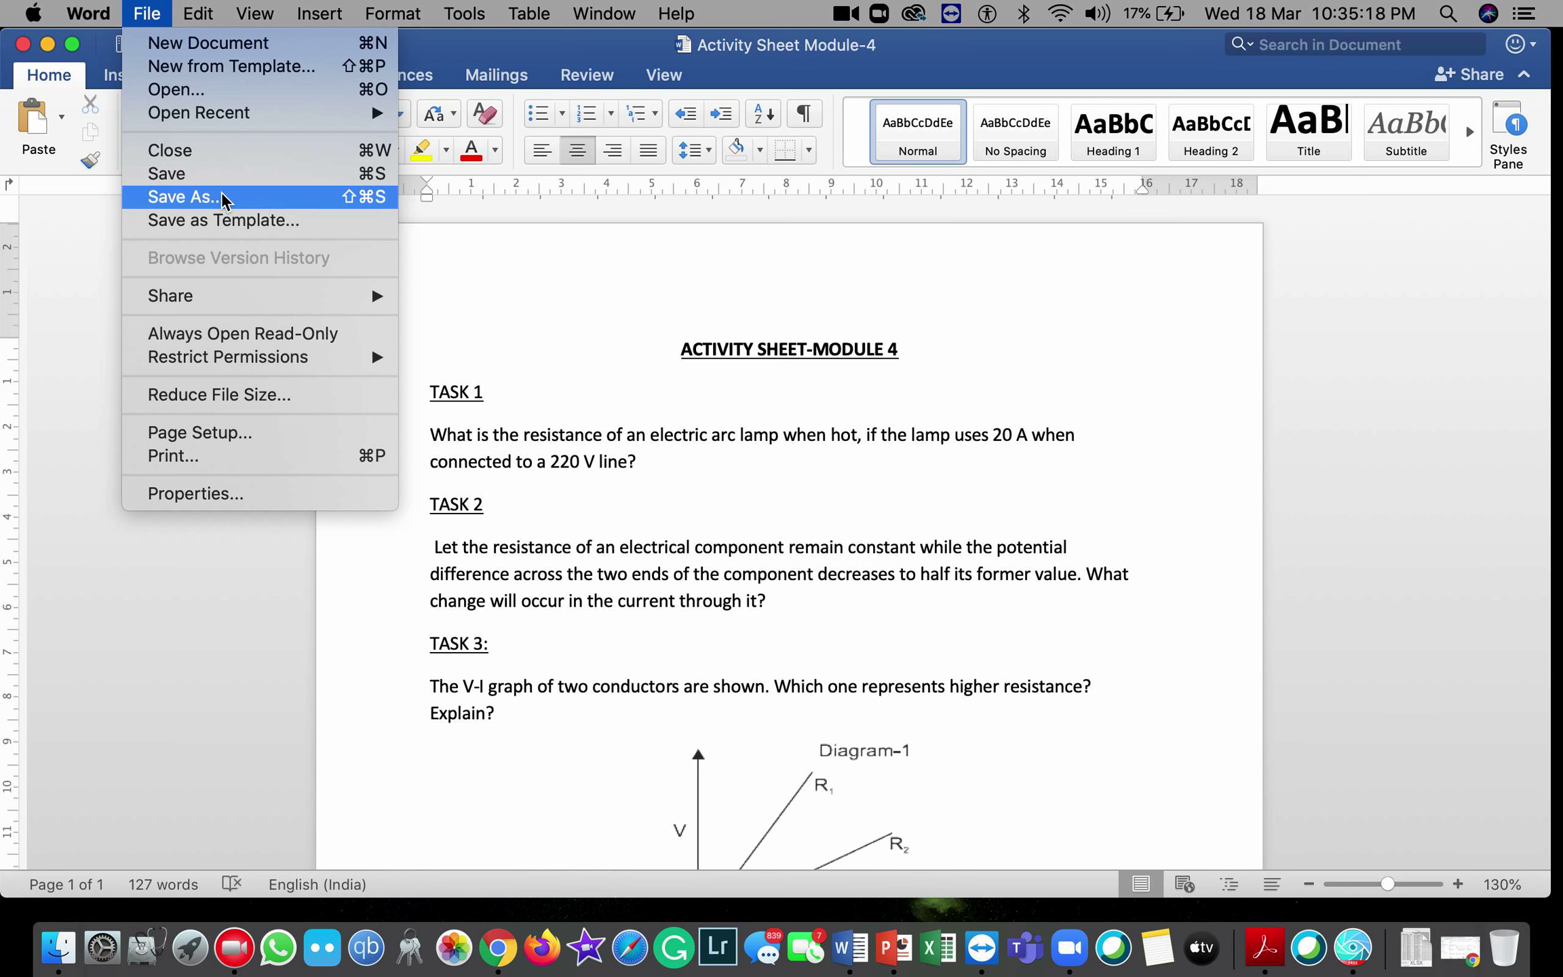
{"action": "double_click", "coordinate": [152, 11]}
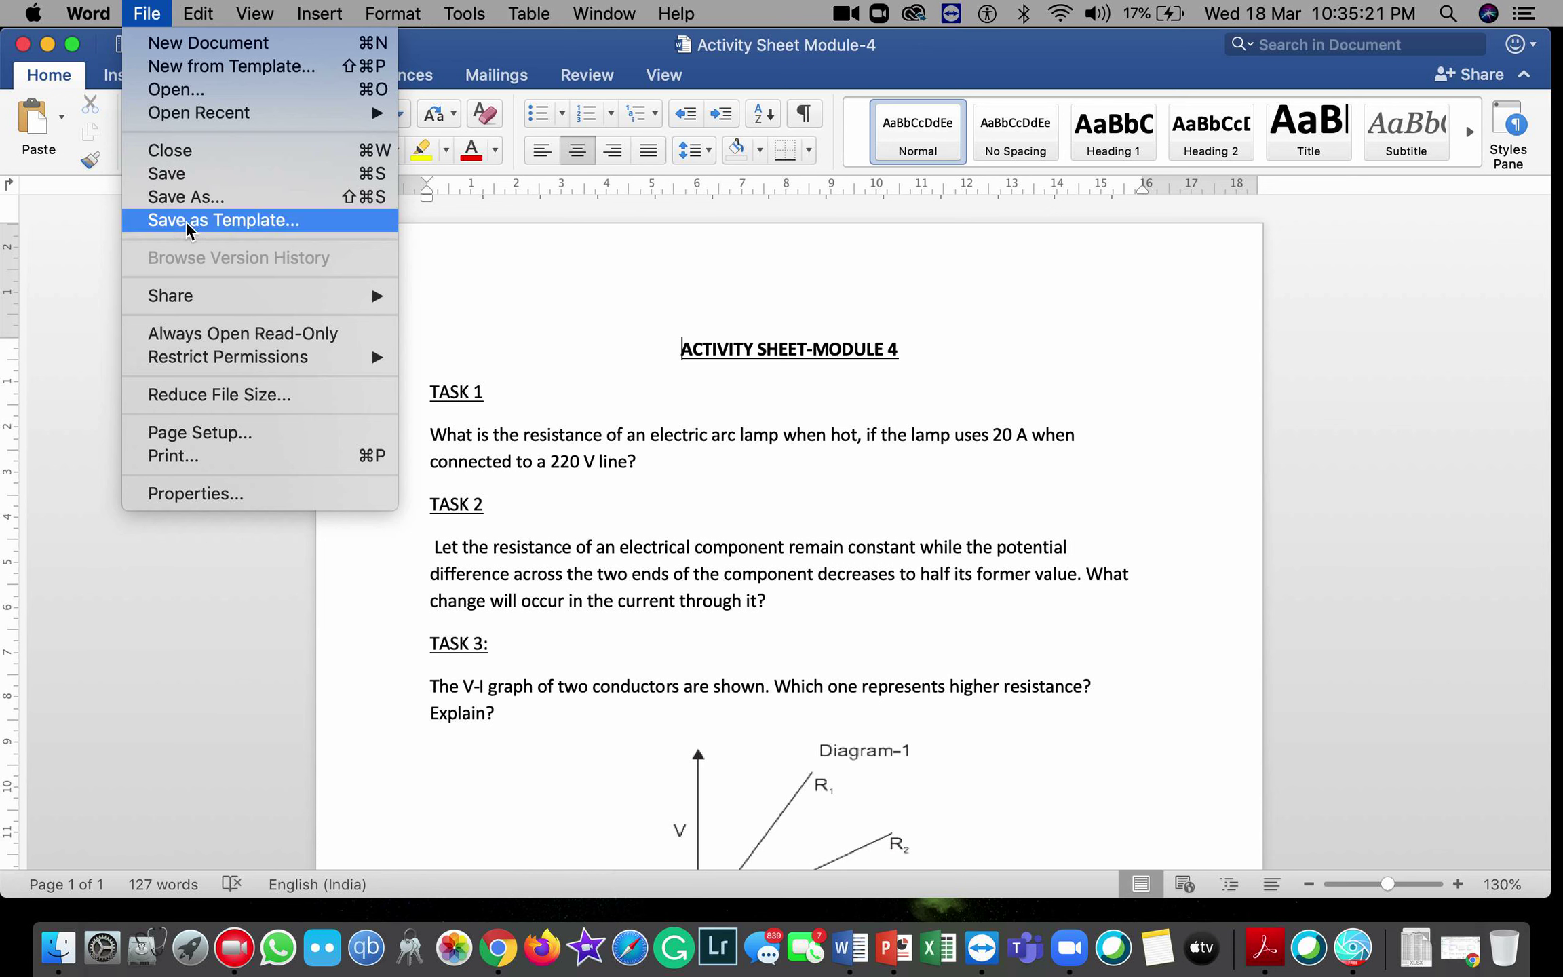
{"action": "left_click", "coordinate": [184, 198]}
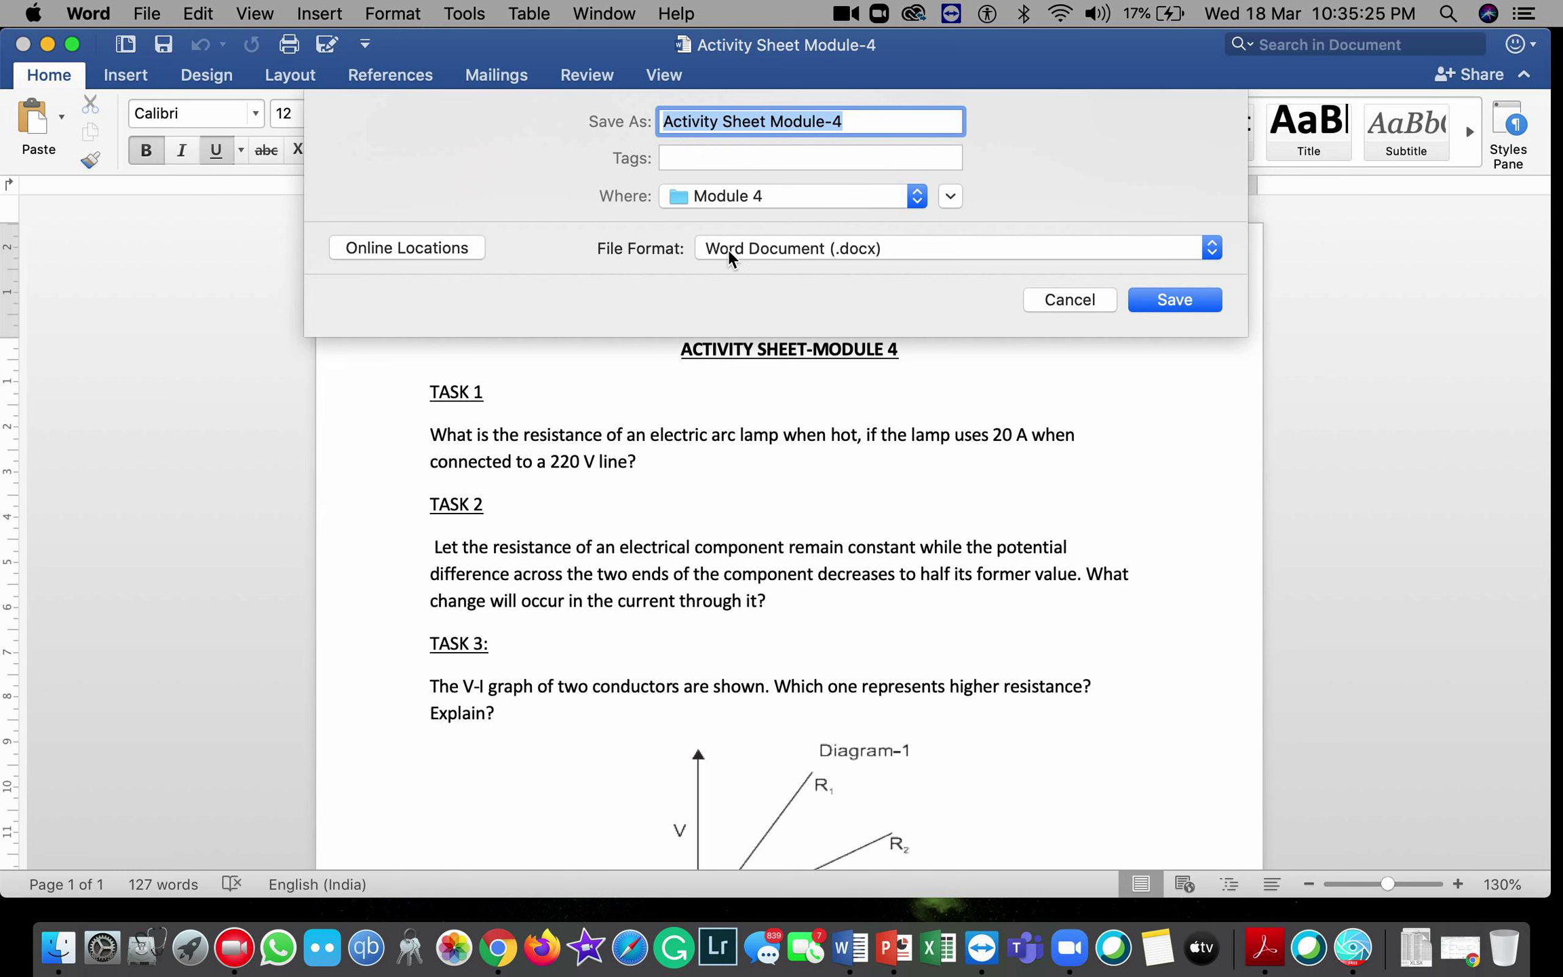
{"action": "left_click", "coordinate": [748, 245]}
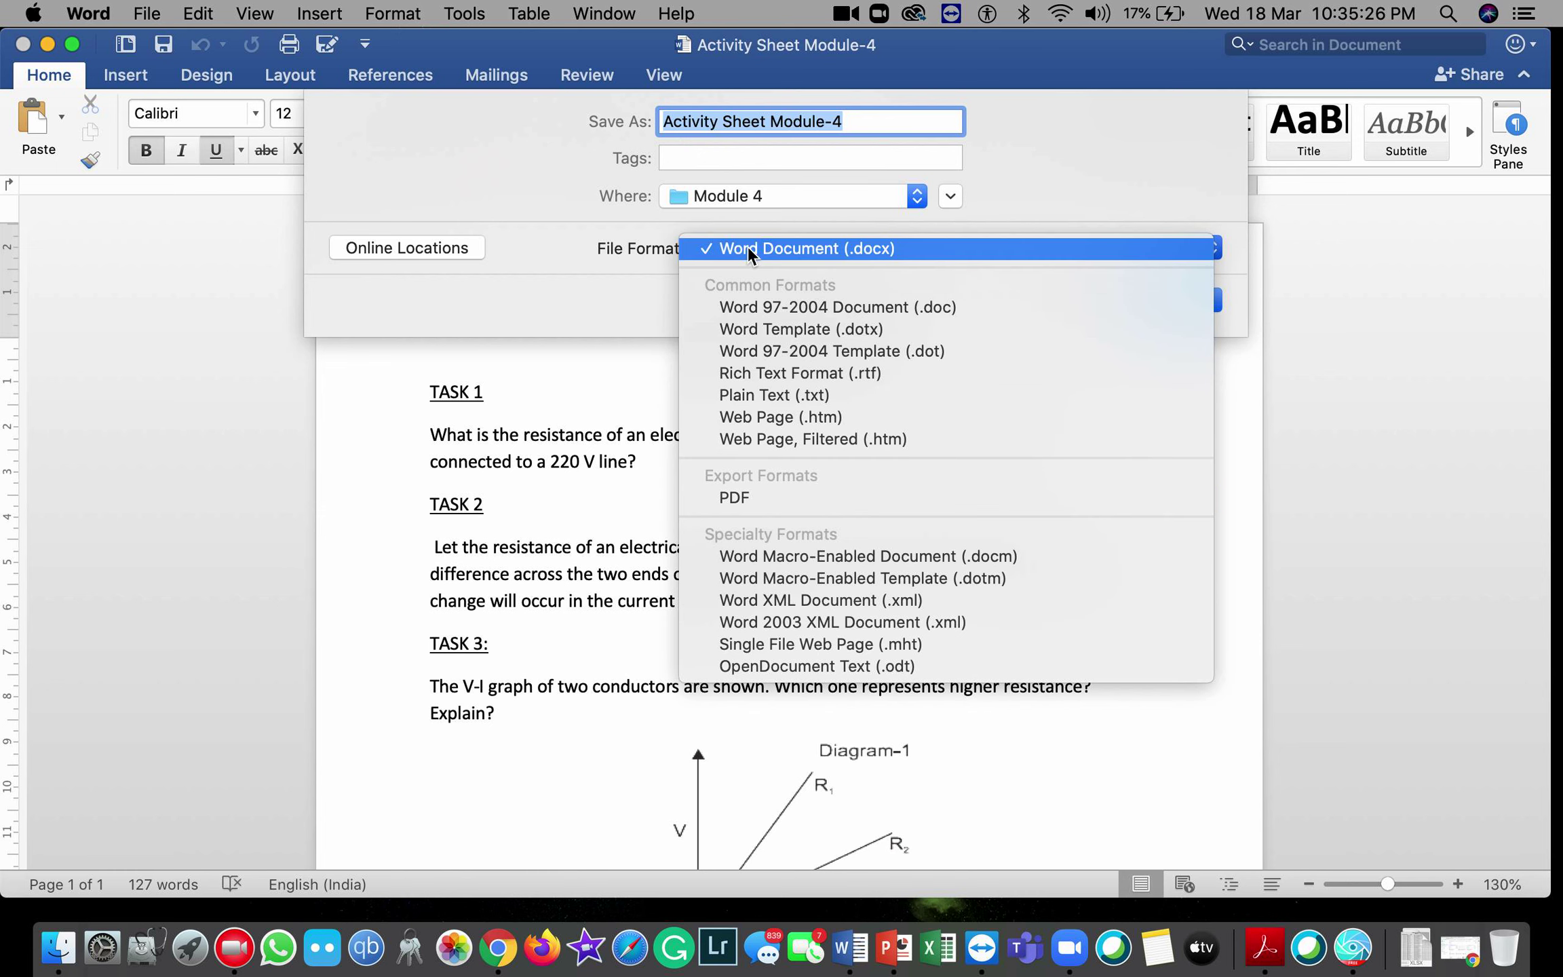
{"action": "left_click", "coordinate": [748, 507]}
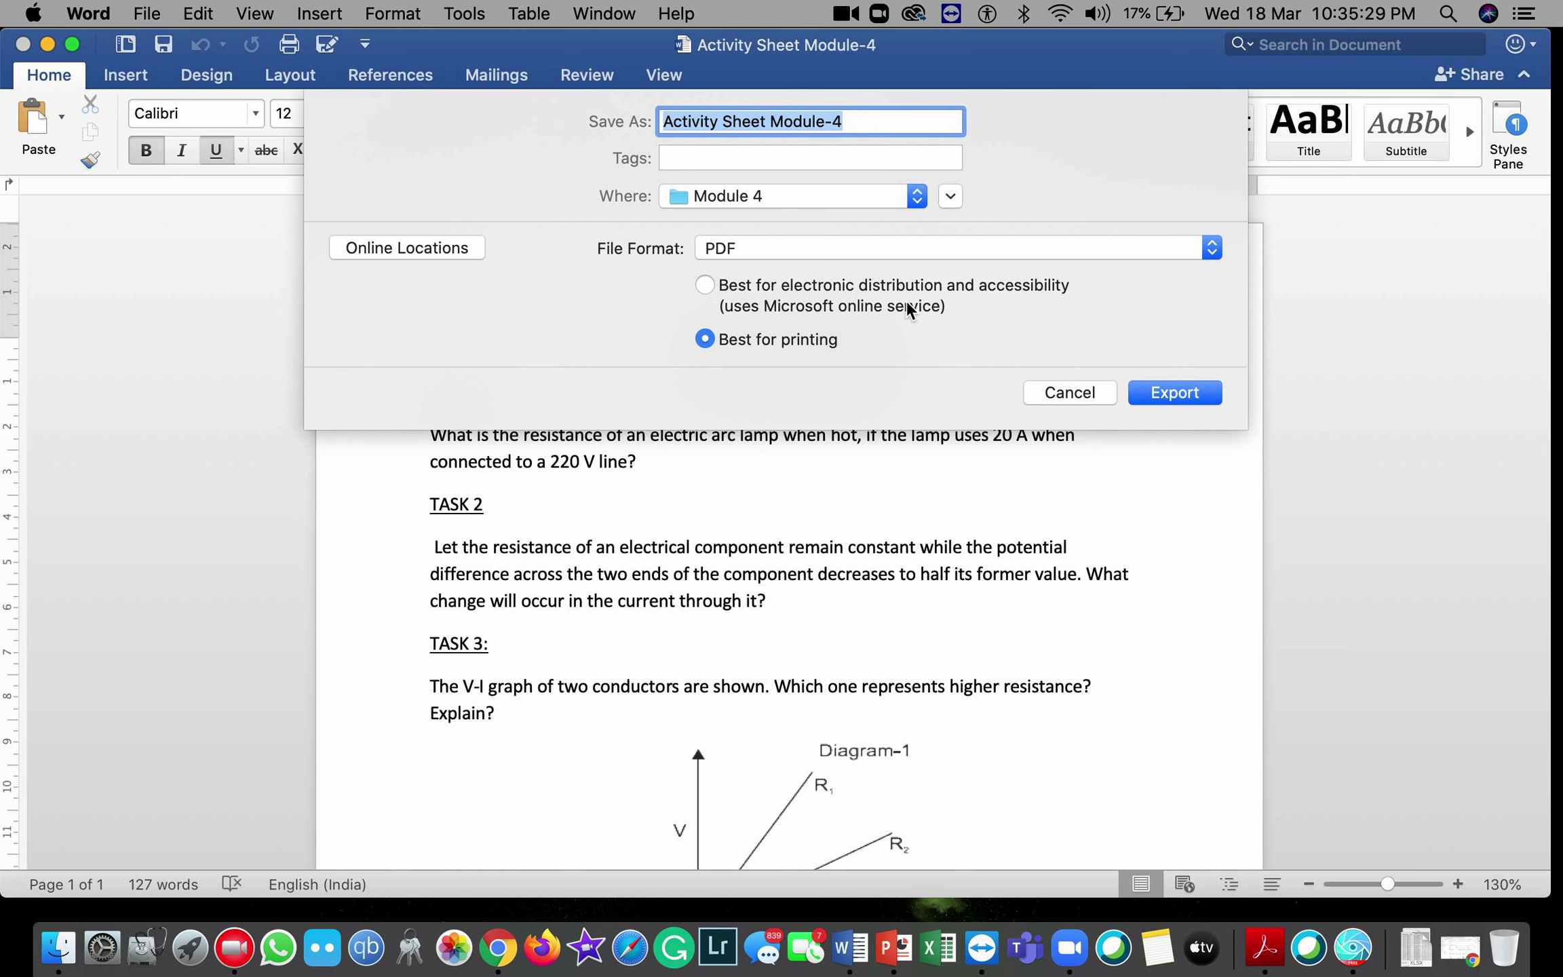
{"action": "left_click", "coordinate": [1196, 400]}
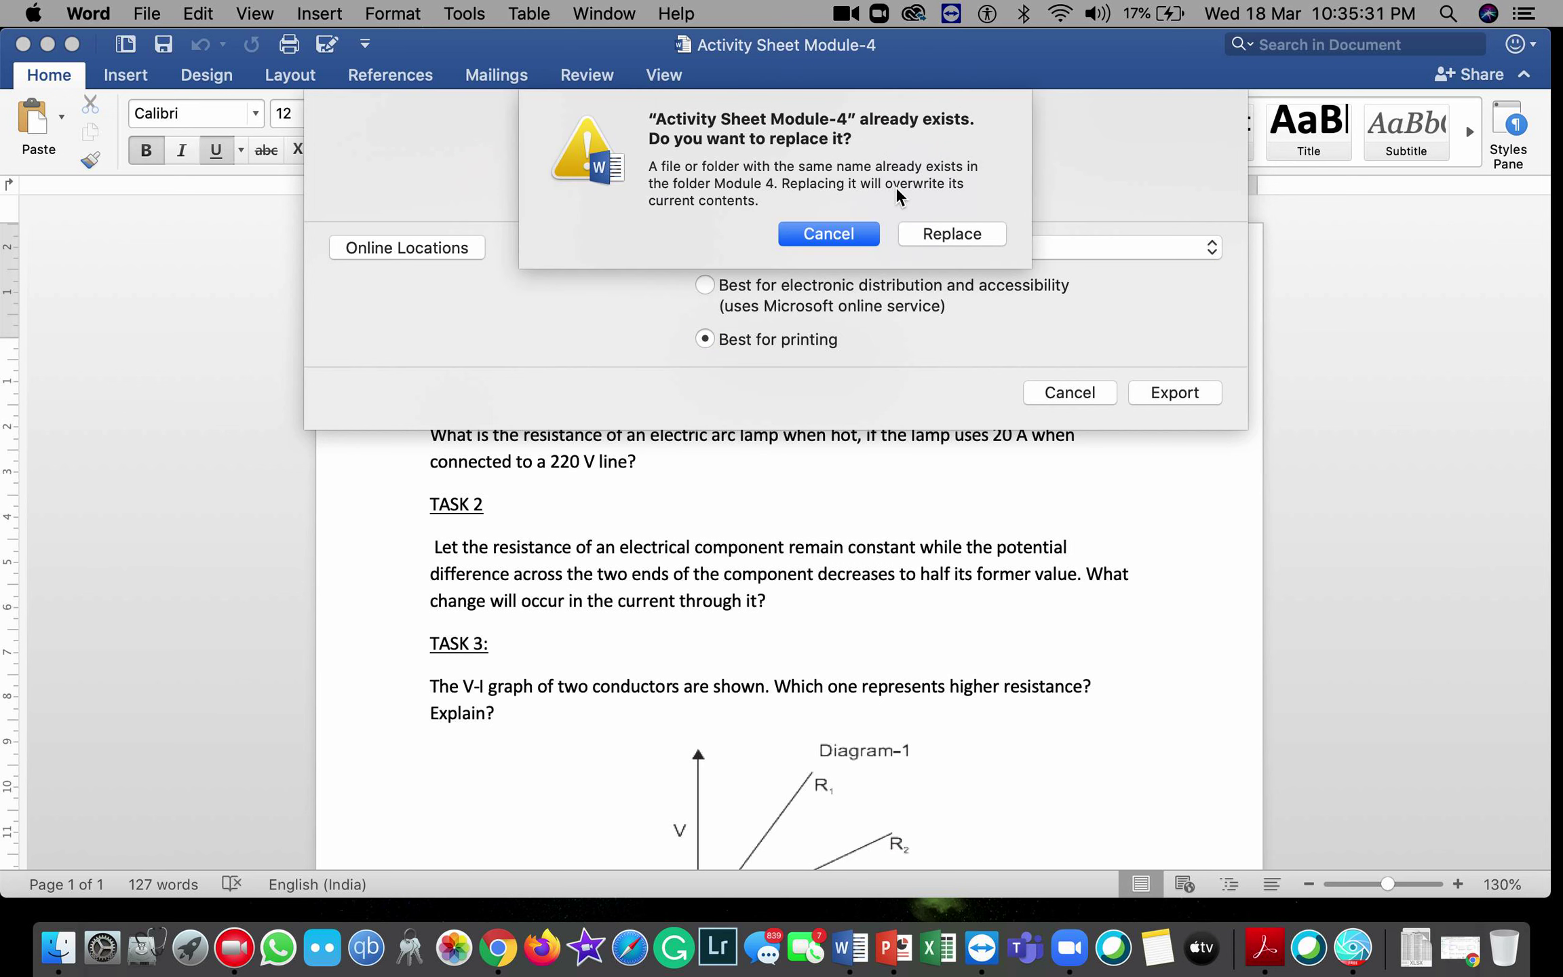
{"action": "left_click", "coordinate": [953, 234]}
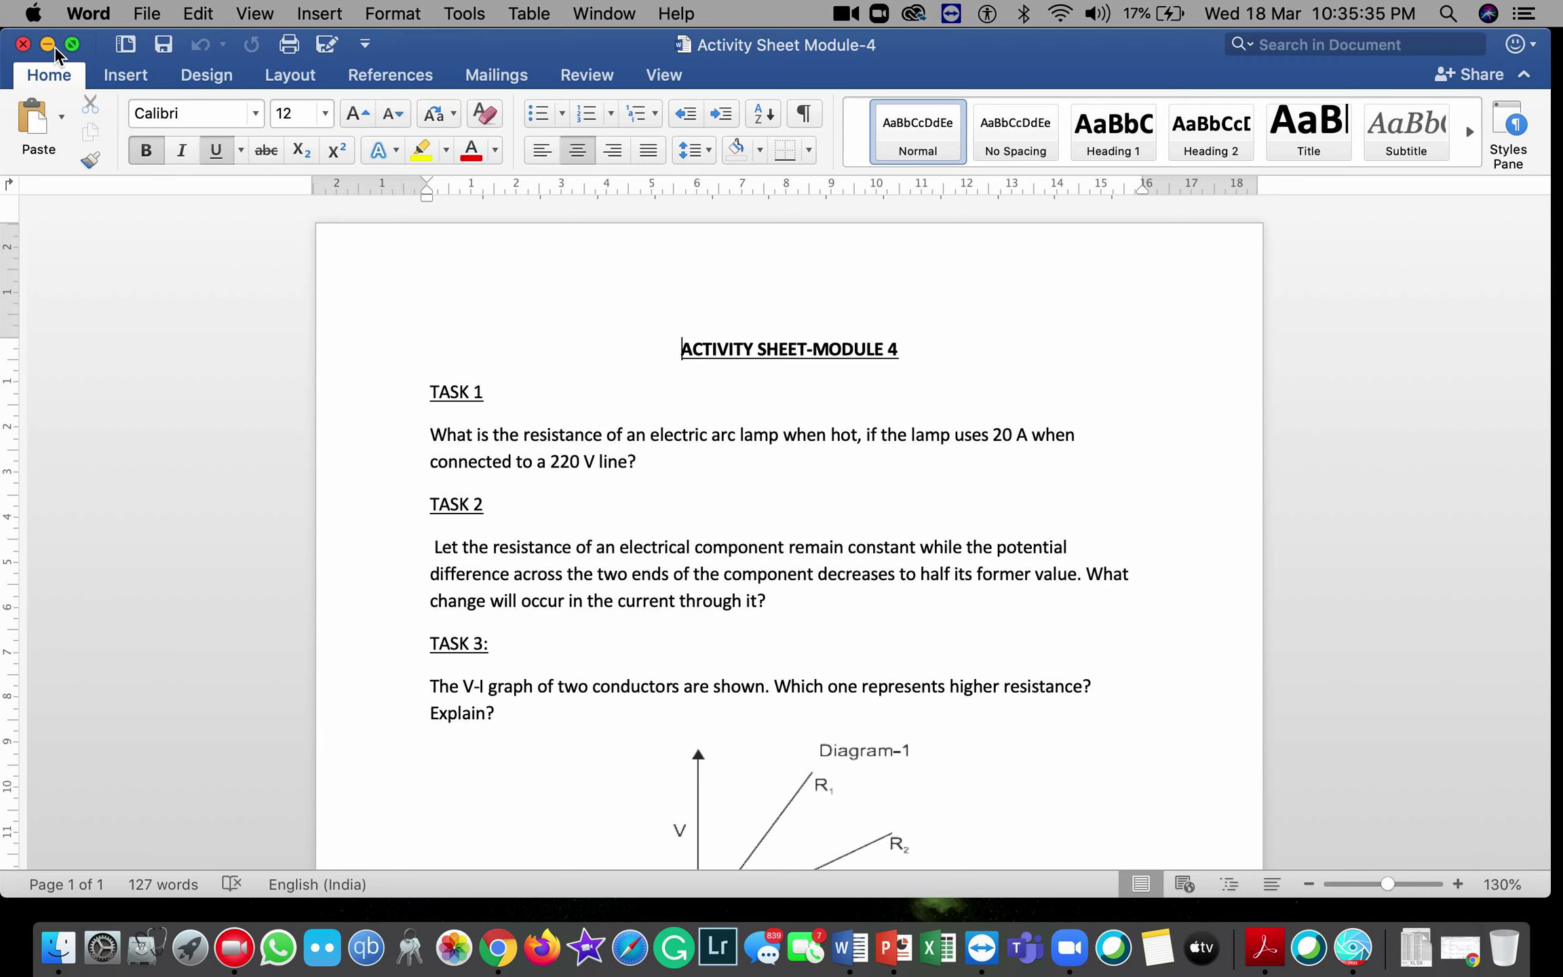
{"action": "left_click", "coordinate": [24, 45]}
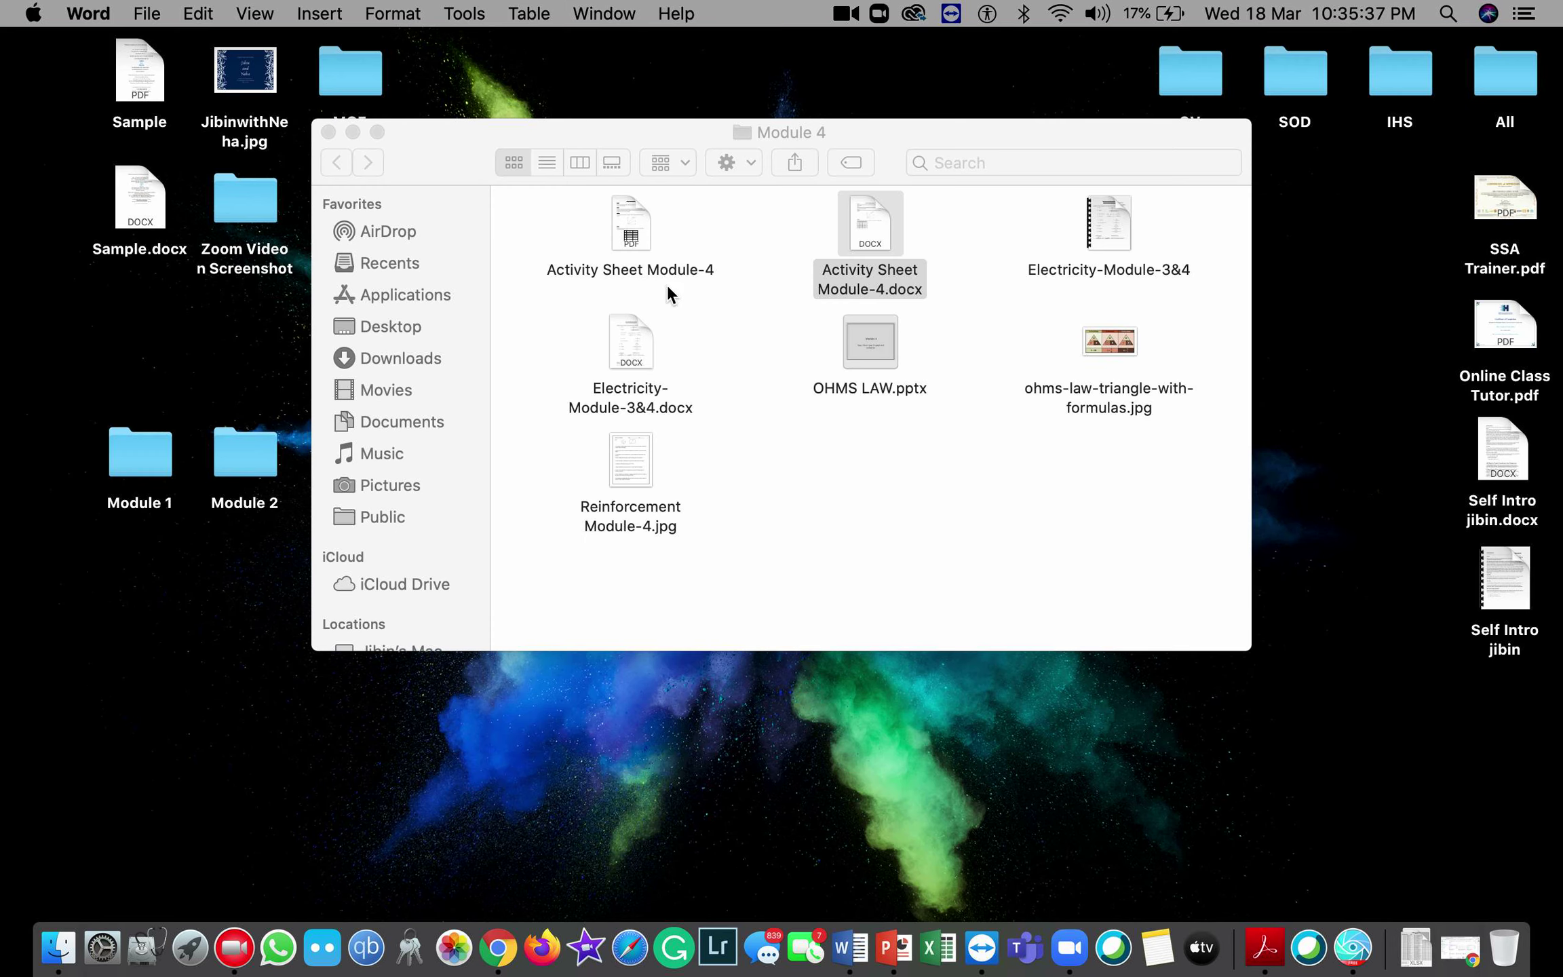
- View the Activity Sheet Module-4 PDF from the Module 4 folder in Acrobat Reader, then close it and the folder
{"action": "left_click", "coordinate": [652, 223]}
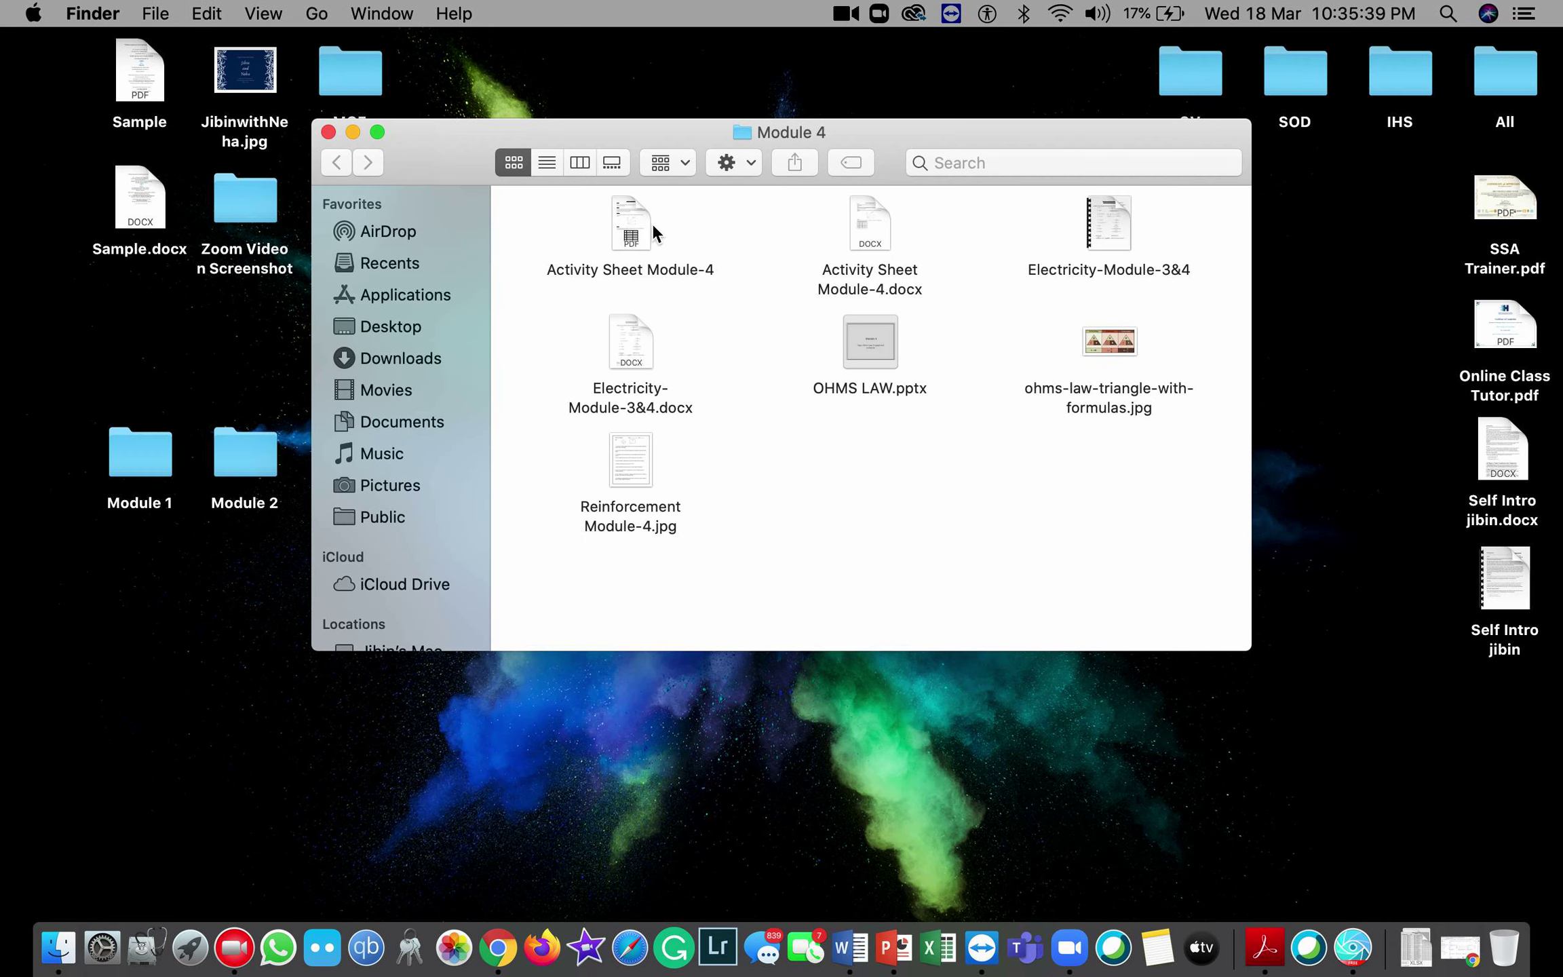
{"action": "double_click", "coordinate": [638, 227]}
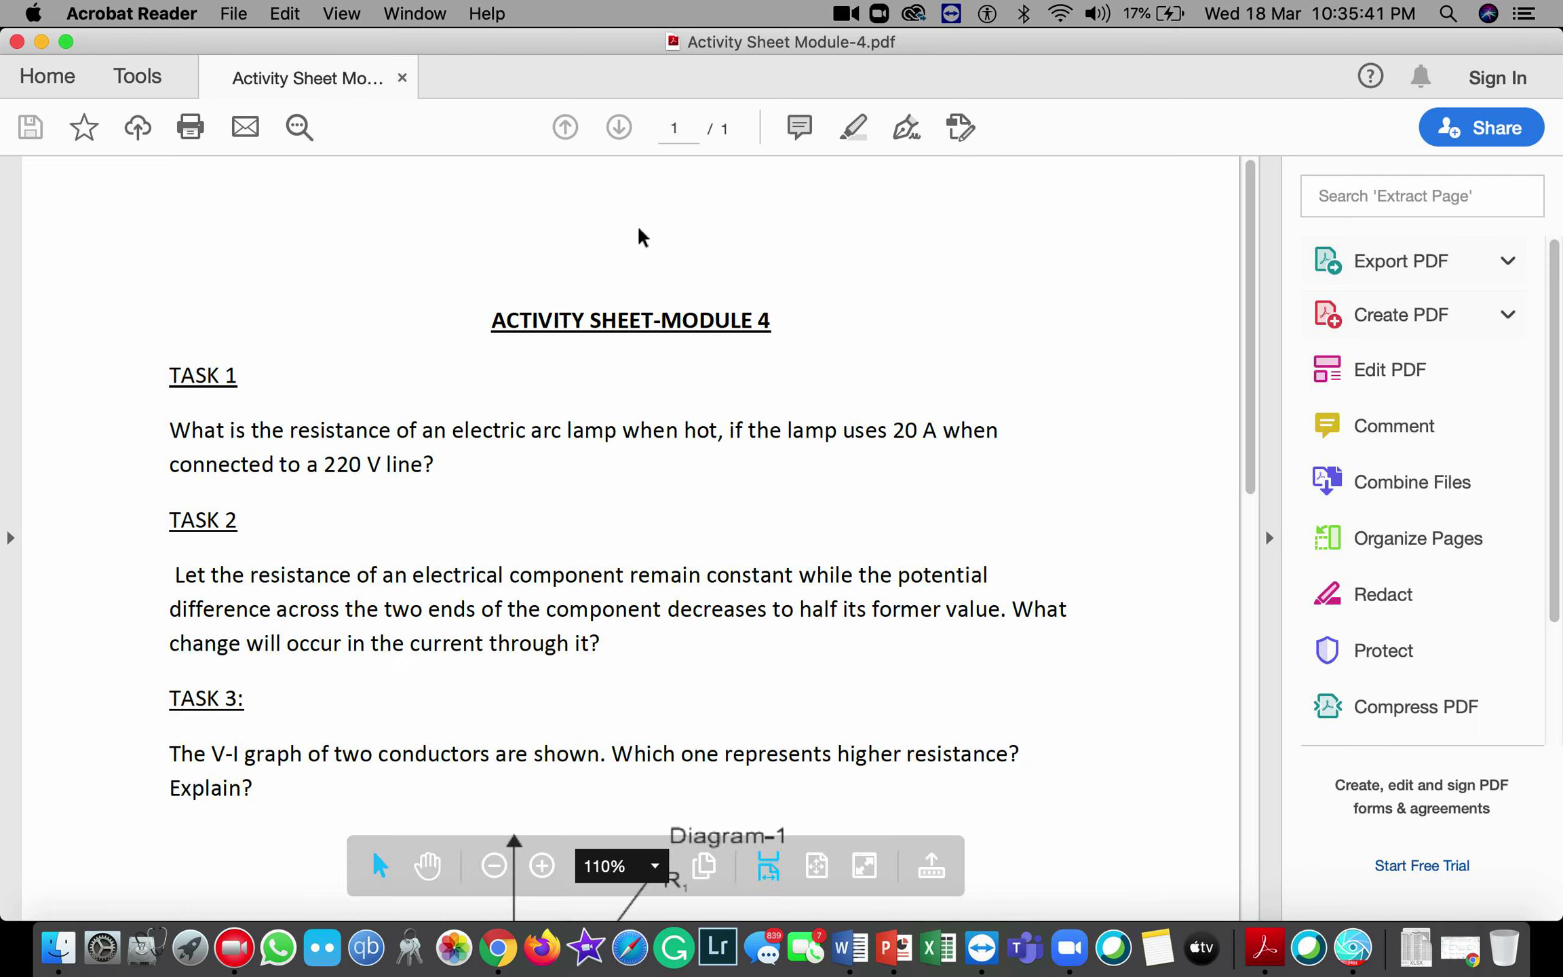
{"action": "scroll", "coordinate": [565, 435], "scroll_direction": "down", "scroll_amount": 10}
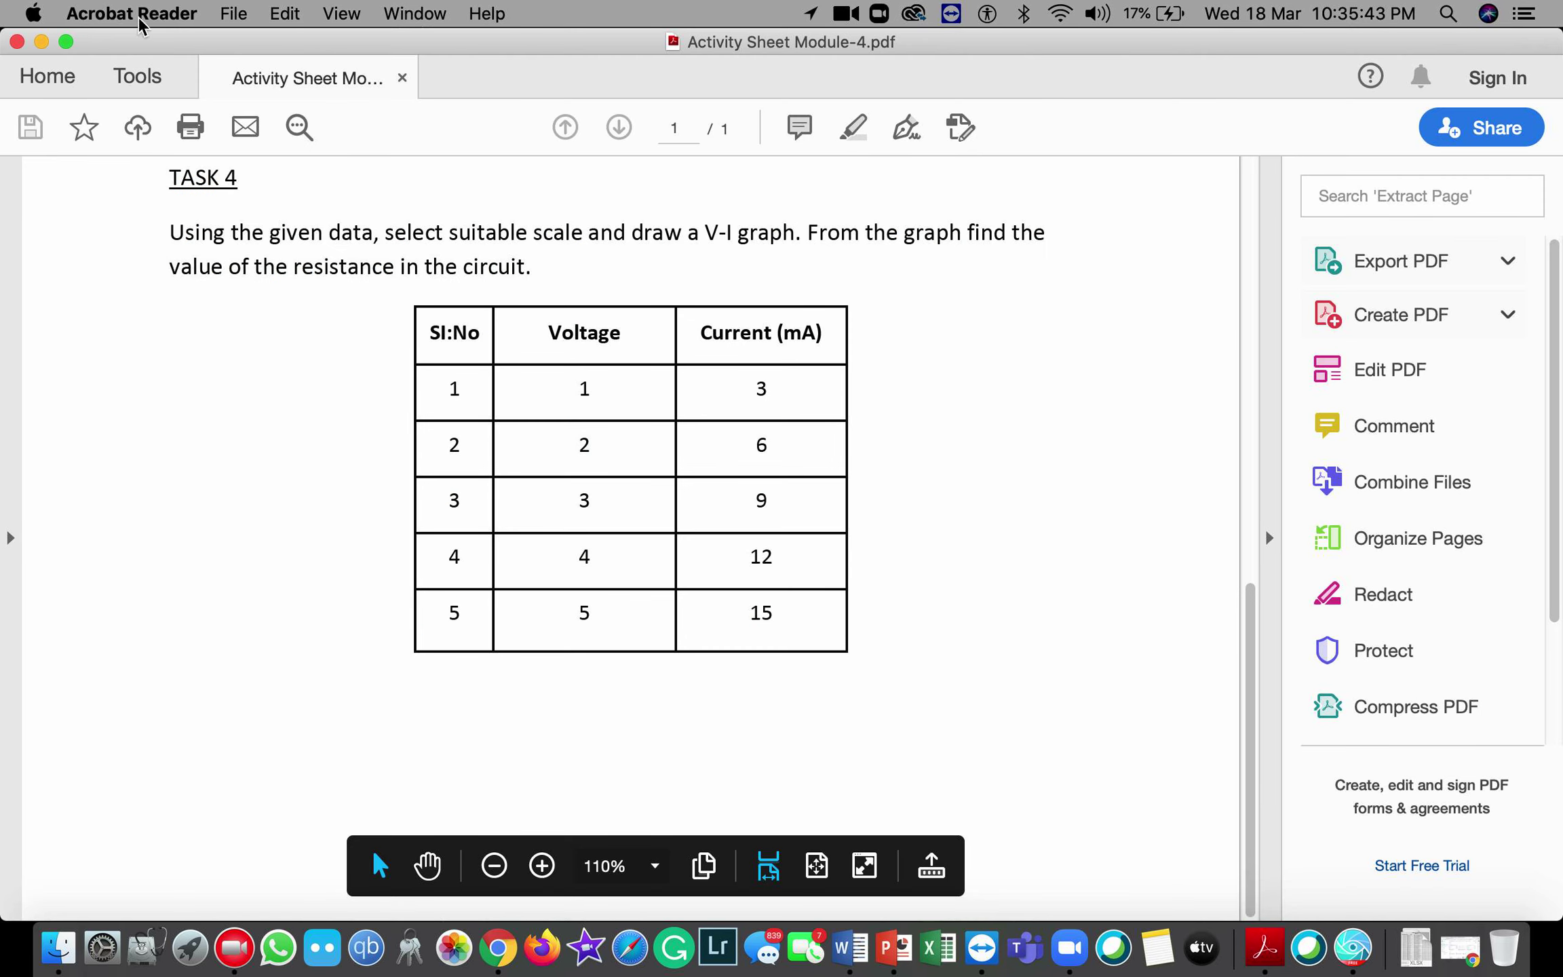
{"action": "left_click", "coordinate": [16, 42]}
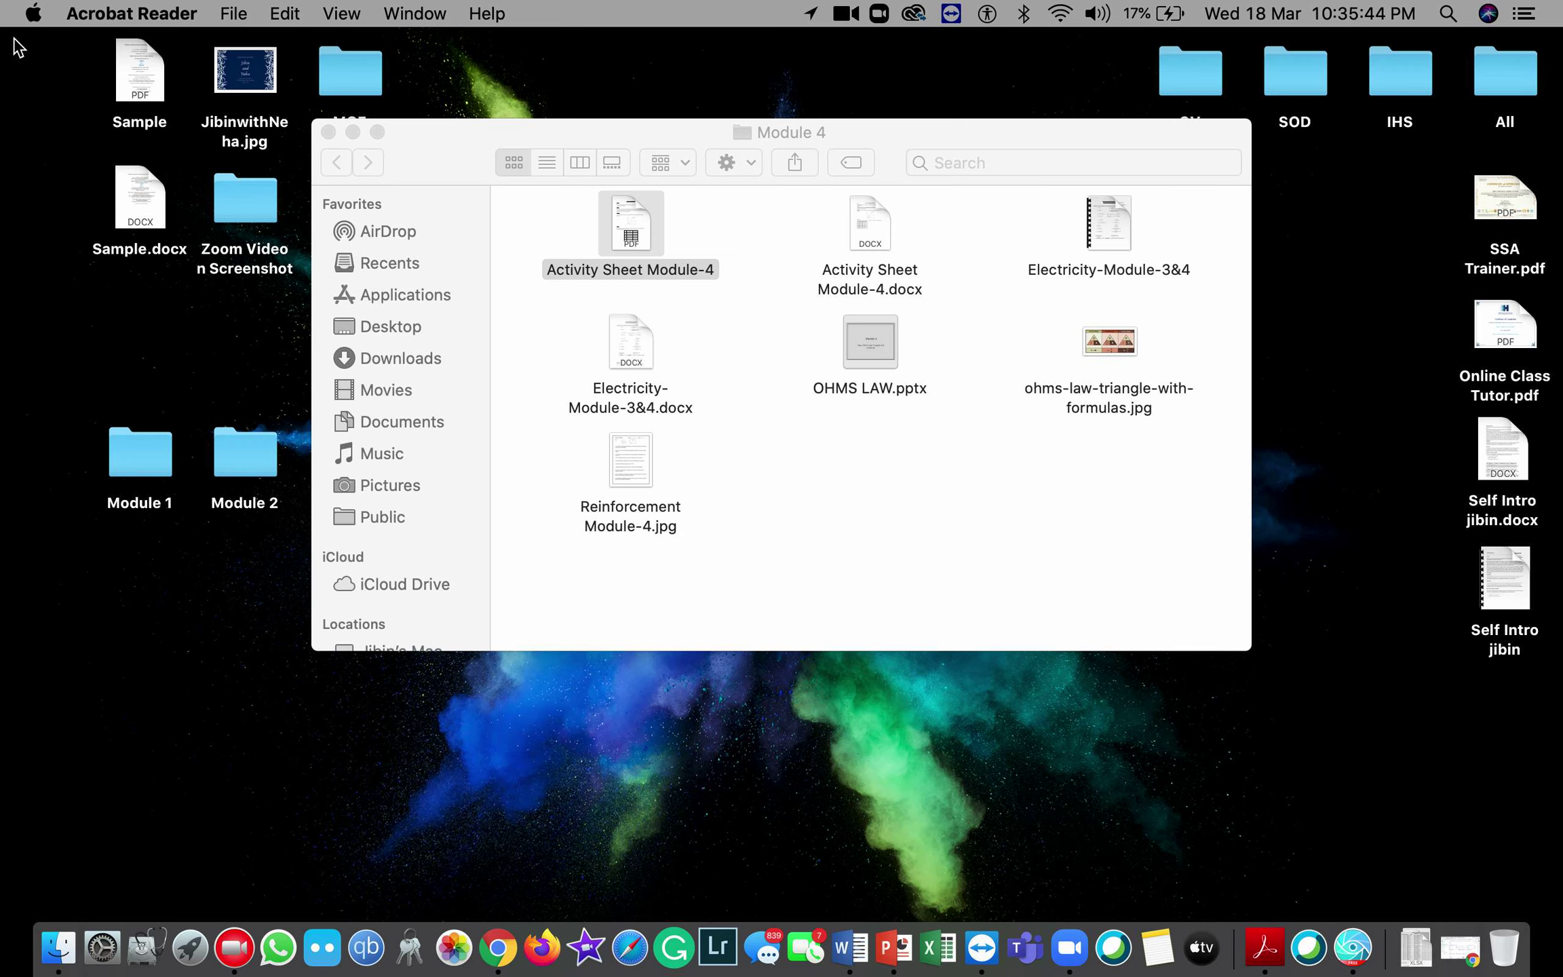
{"action": "left_click", "coordinate": [328, 132]}
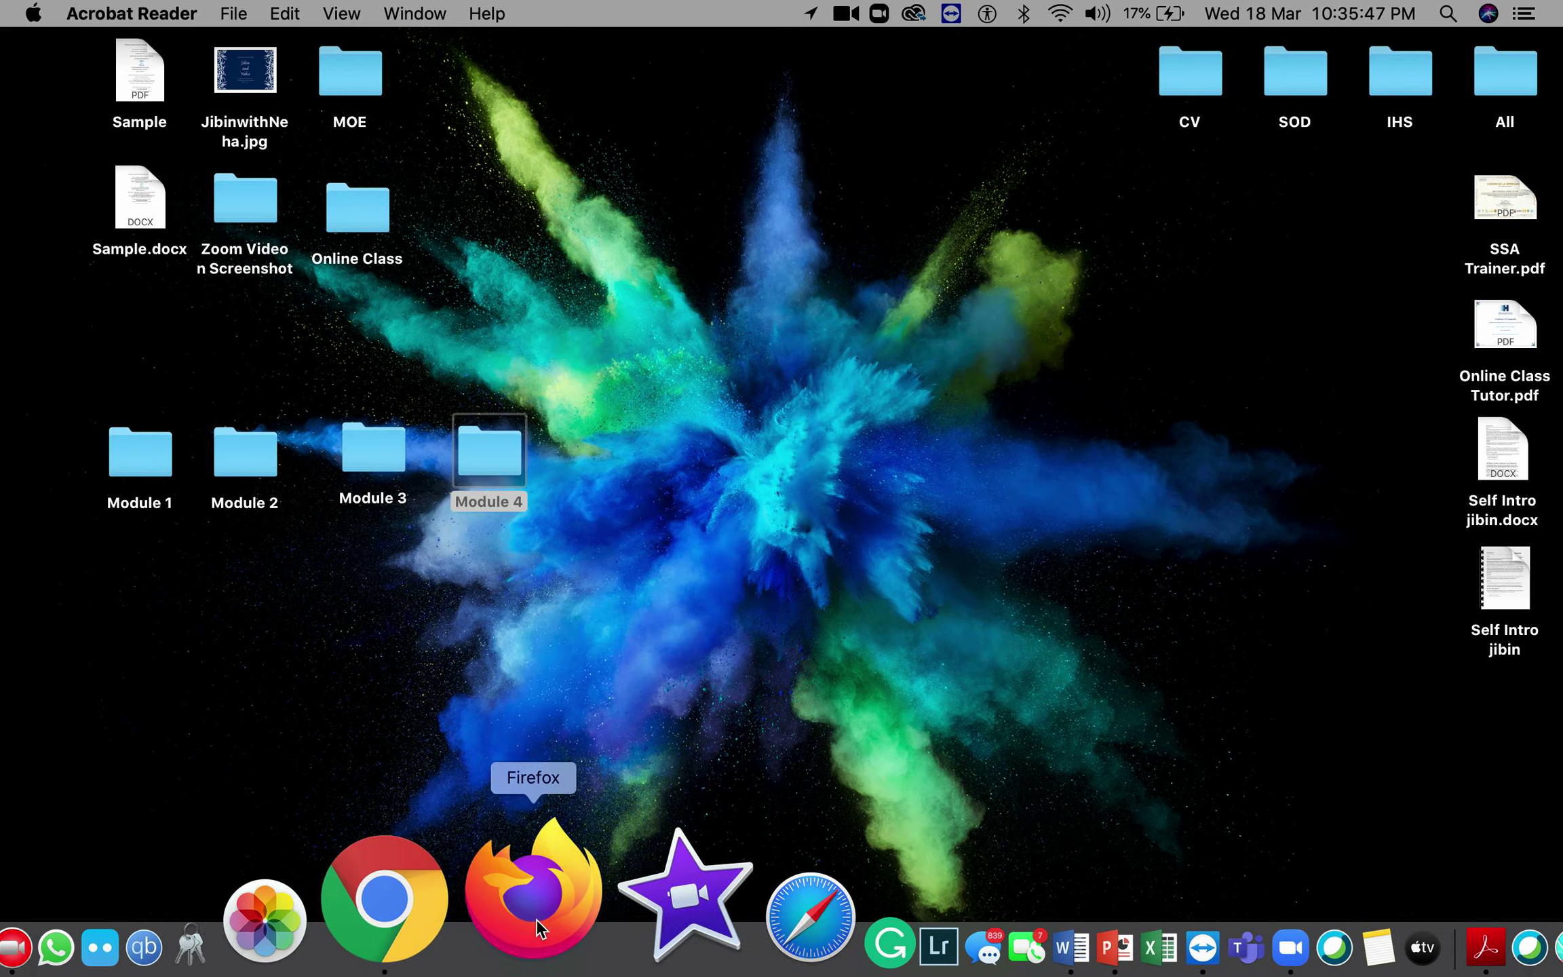
- Return to Chrome, close the 10V Activity Module-5 form, and reload the Classwork page to drop the untitled quiz assignment
{"action": "left_click", "coordinate": [495, 943]}
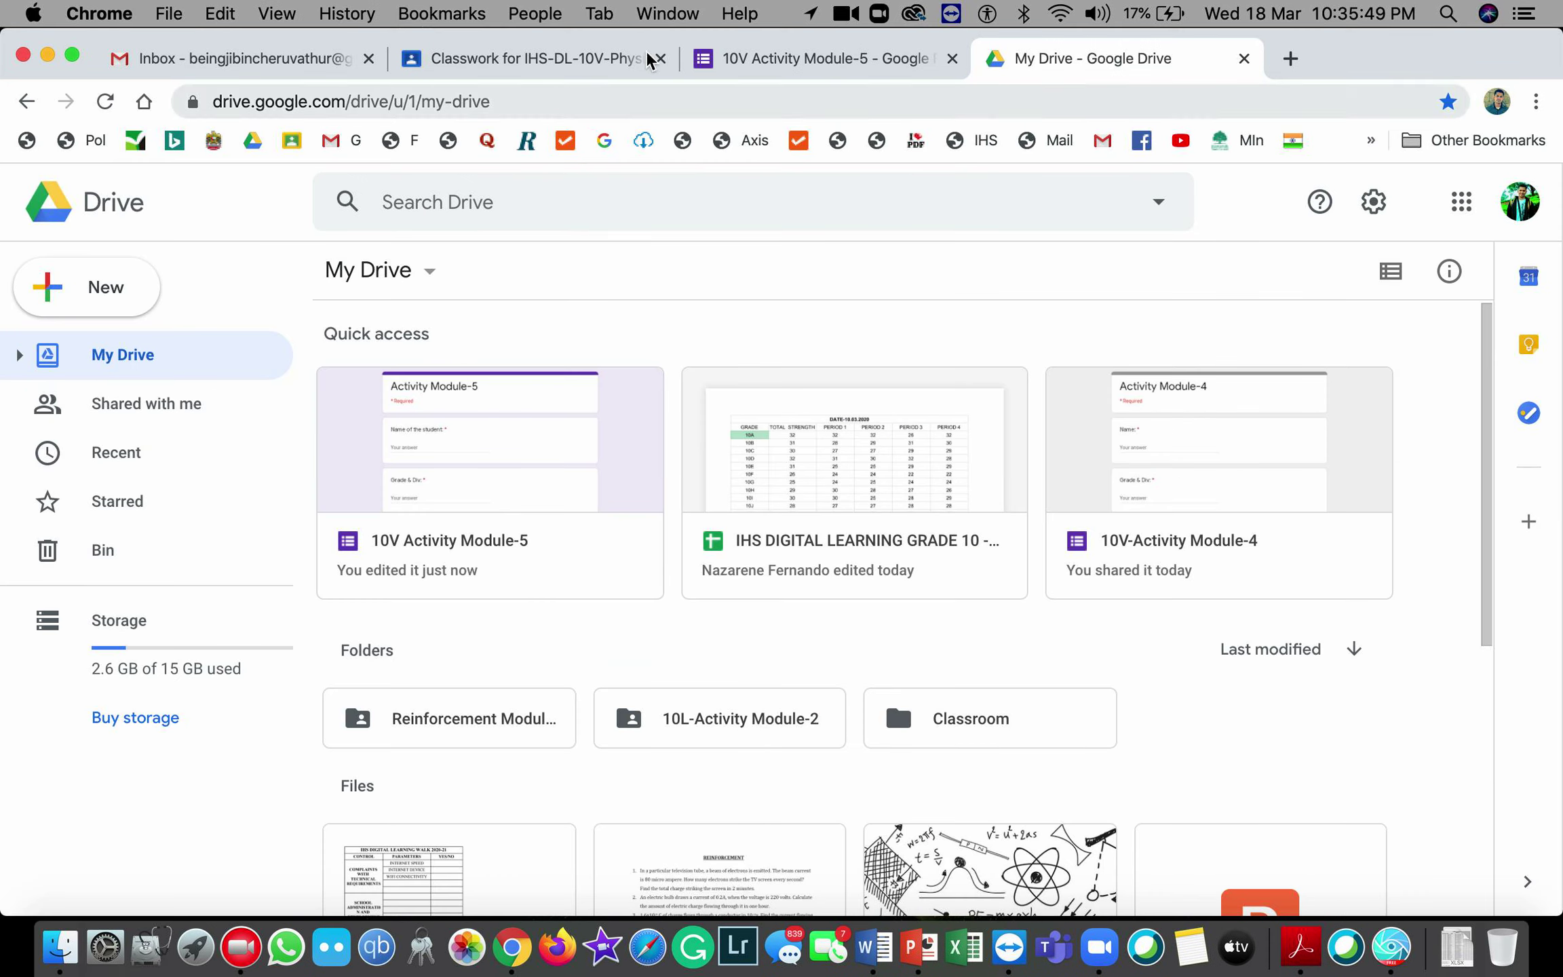
{"action": "left_click", "coordinate": [747, 55]}
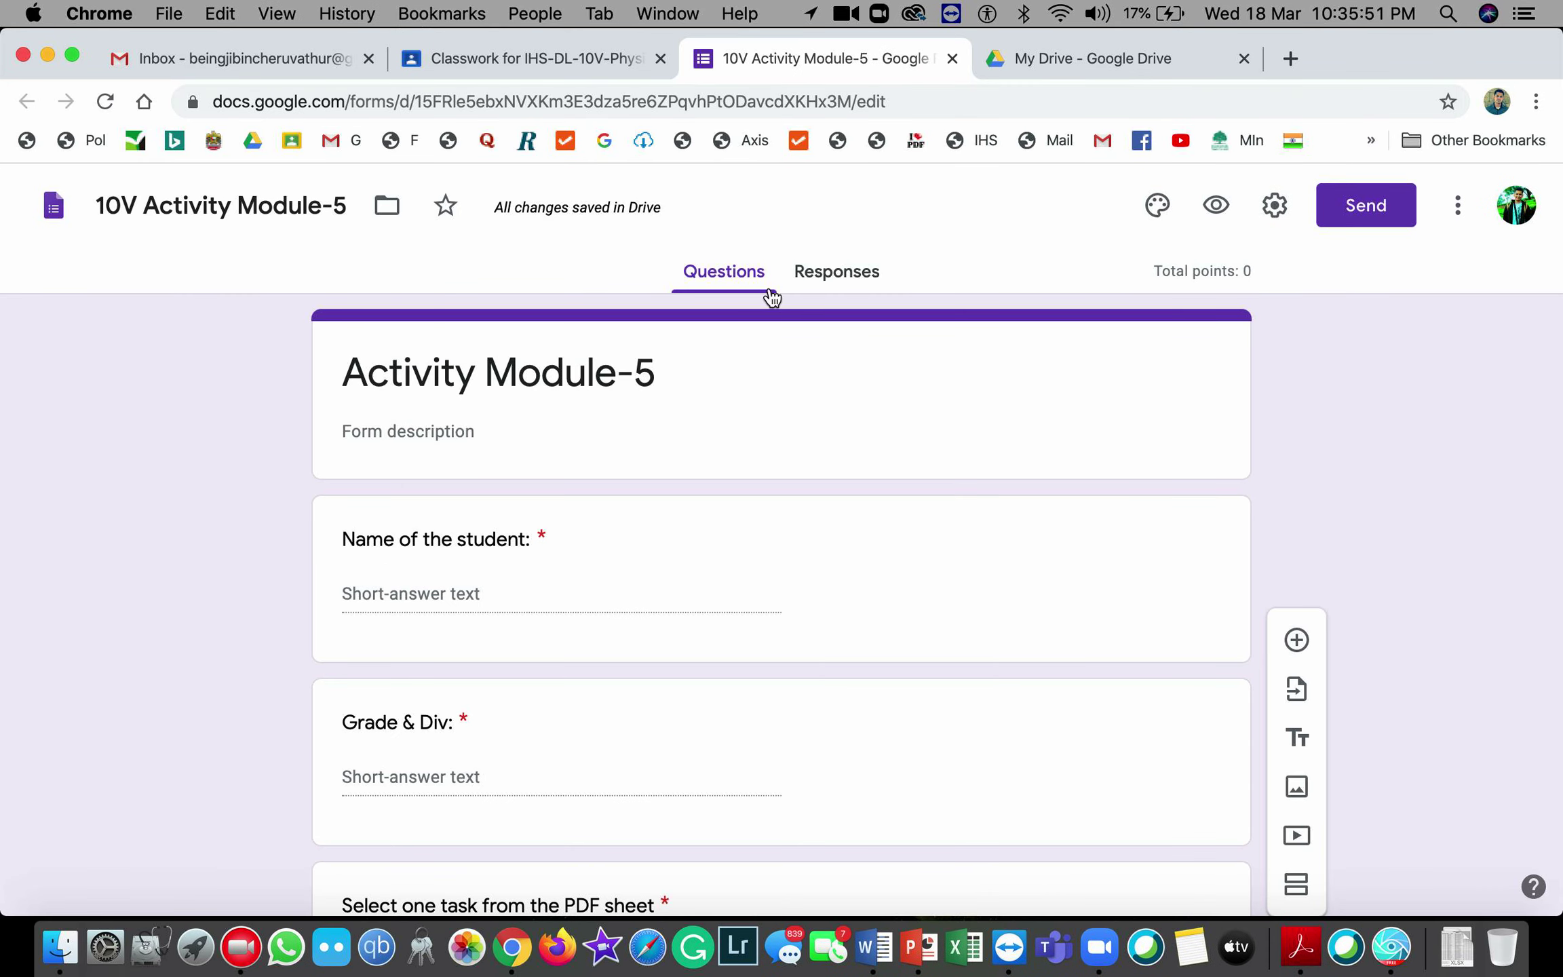
{"action": "left_click", "coordinate": [953, 59]}
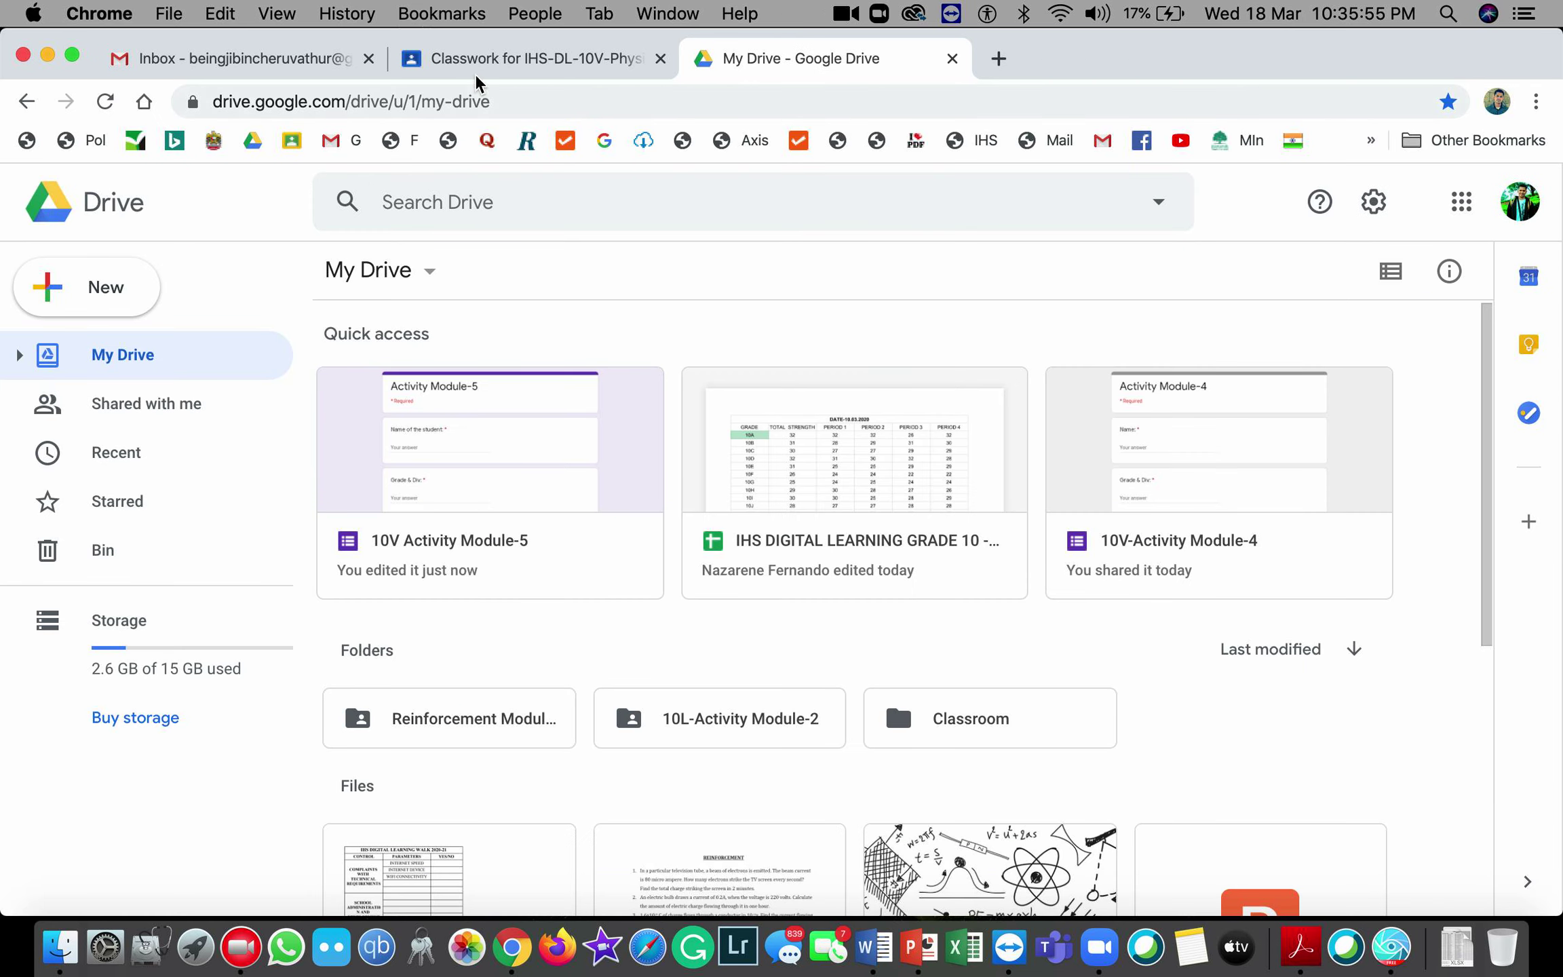
{"action": "left_click", "coordinate": [478, 62]}
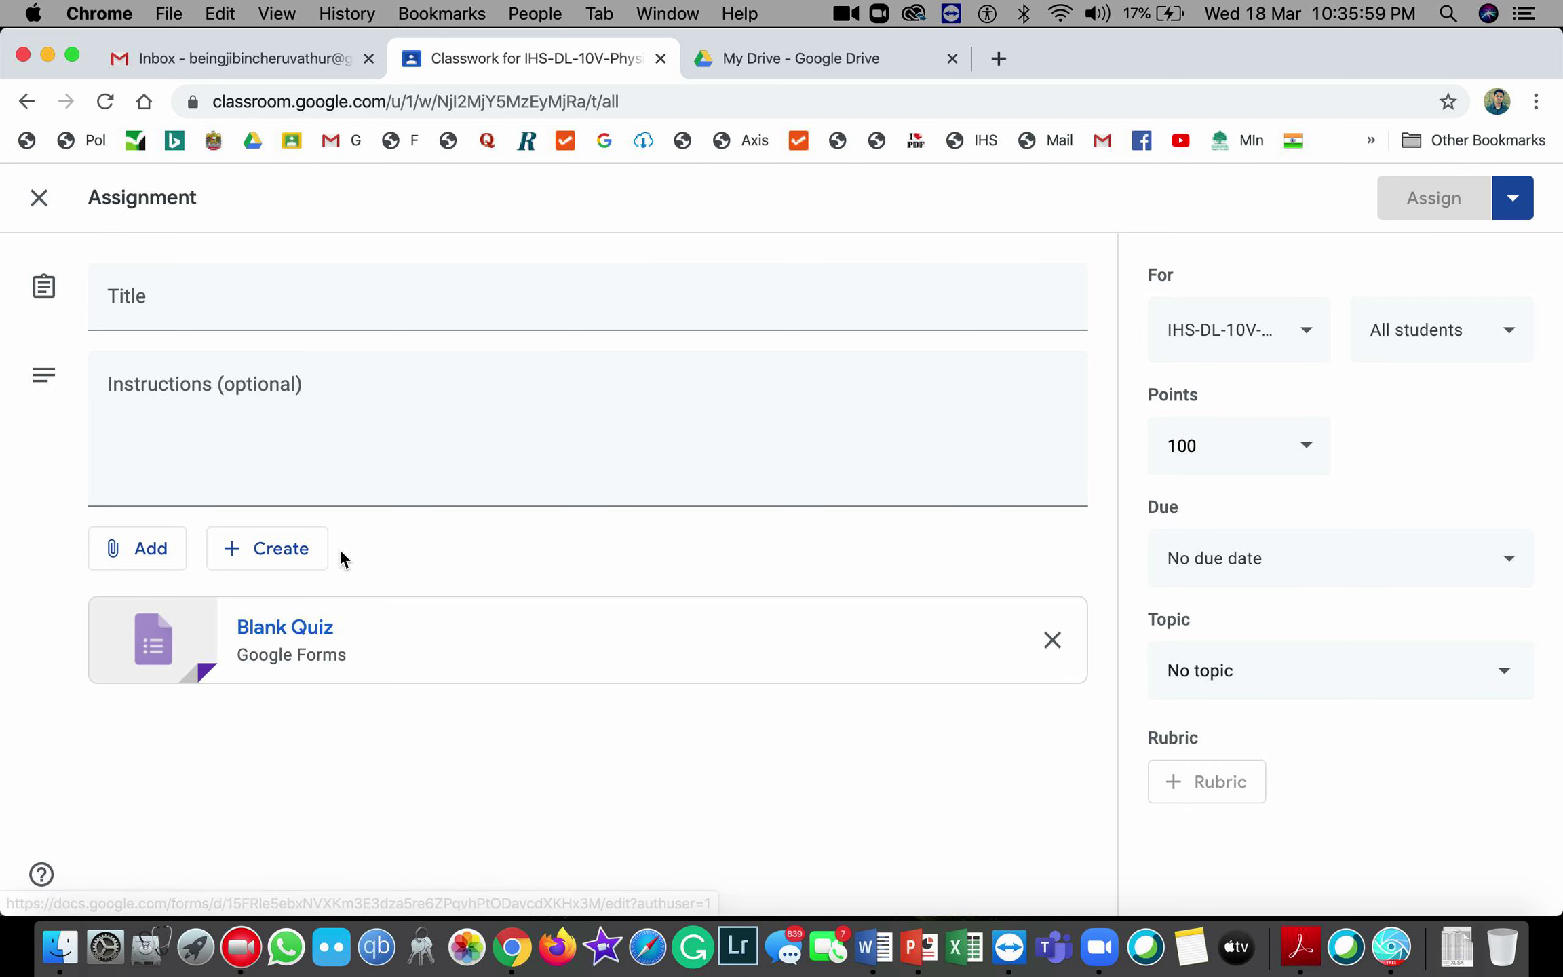
{"action": "left_click", "coordinate": [105, 102]}
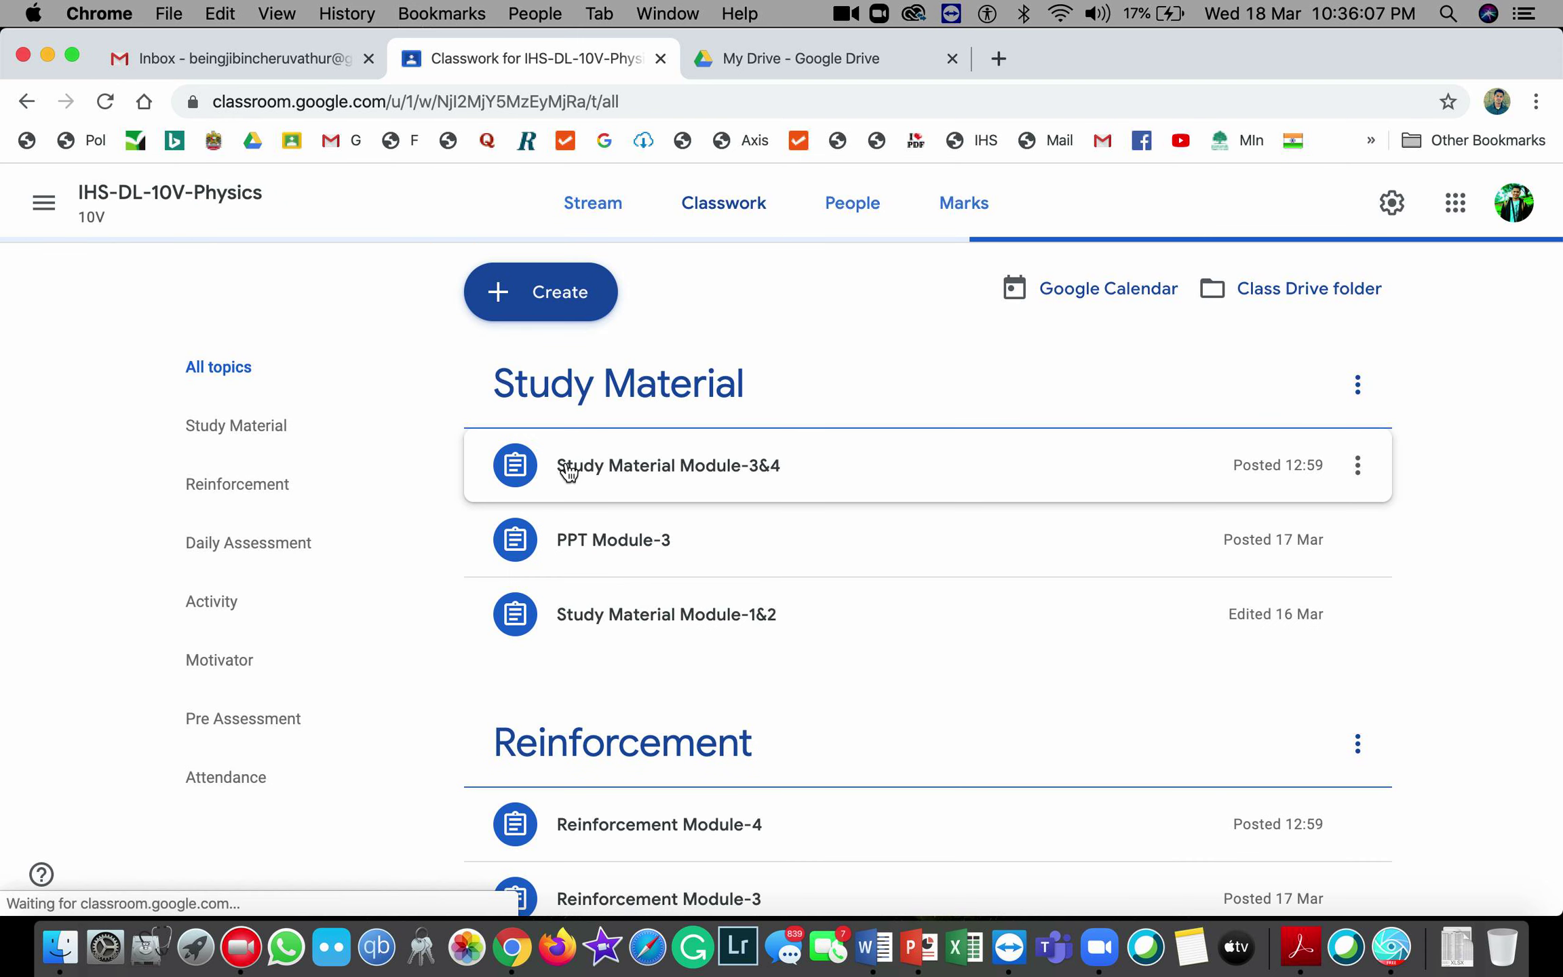
{"action": "scroll", "coordinate": [703, 536], "scroll_direction": "down", "scroll_amount": 5}
{"action": "scroll", "coordinate": [703, 536], "scroll_direction": "down", "scroll_amount": 7}
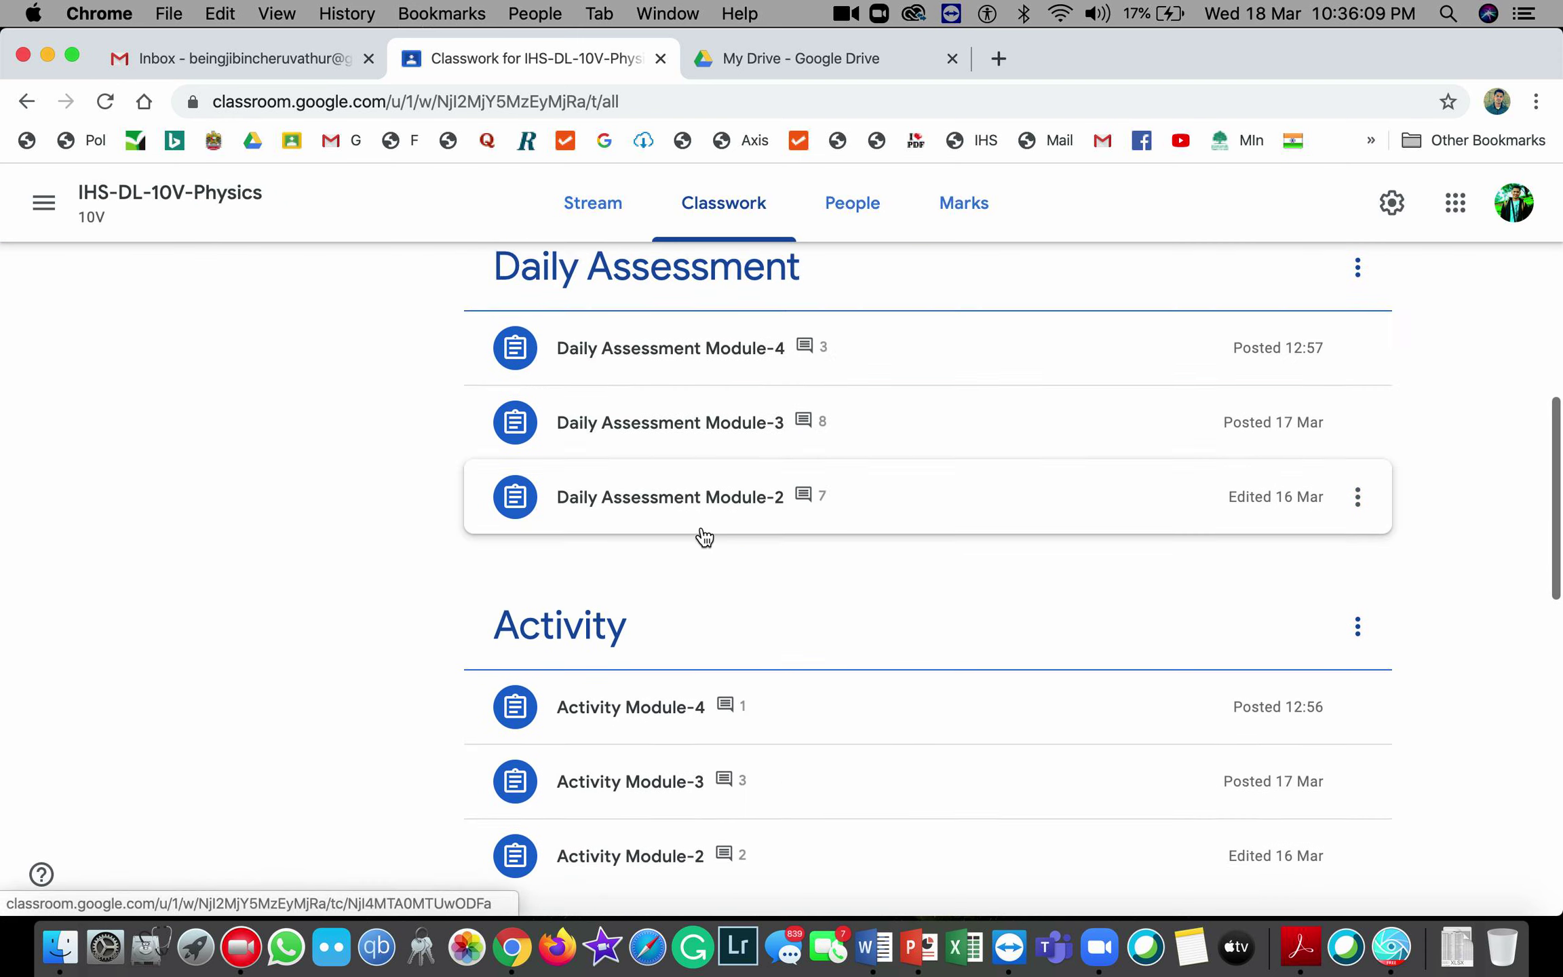
{"action": "scroll", "coordinate": [703, 536], "scroll_direction": "up", "scroll_amount": 5}
{"action": "scroll", "coordinate": [701, 534], "scroll_direction": "down", "scroll_amount": 10}
{"action": "scroll", "coordinate": [702, 534], "scroll_direction": "up", "scroll_amount": 15}
{"action": "left_click", "coordinate": [500, 282]}
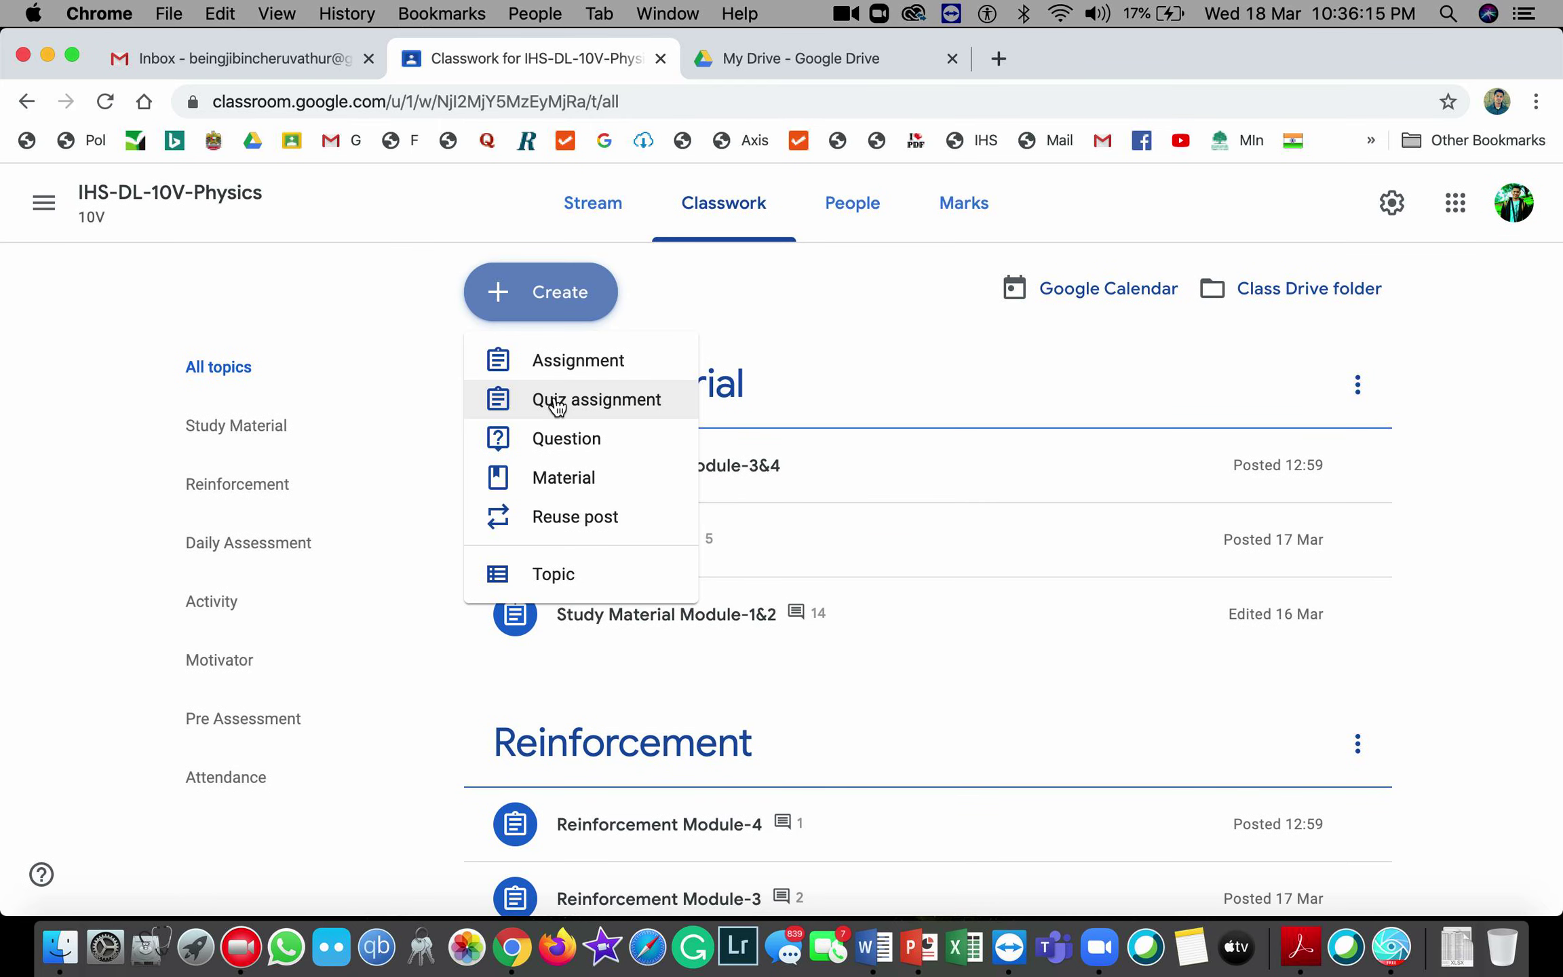
{"action": "left_click", "coordinate": [558, 372]}
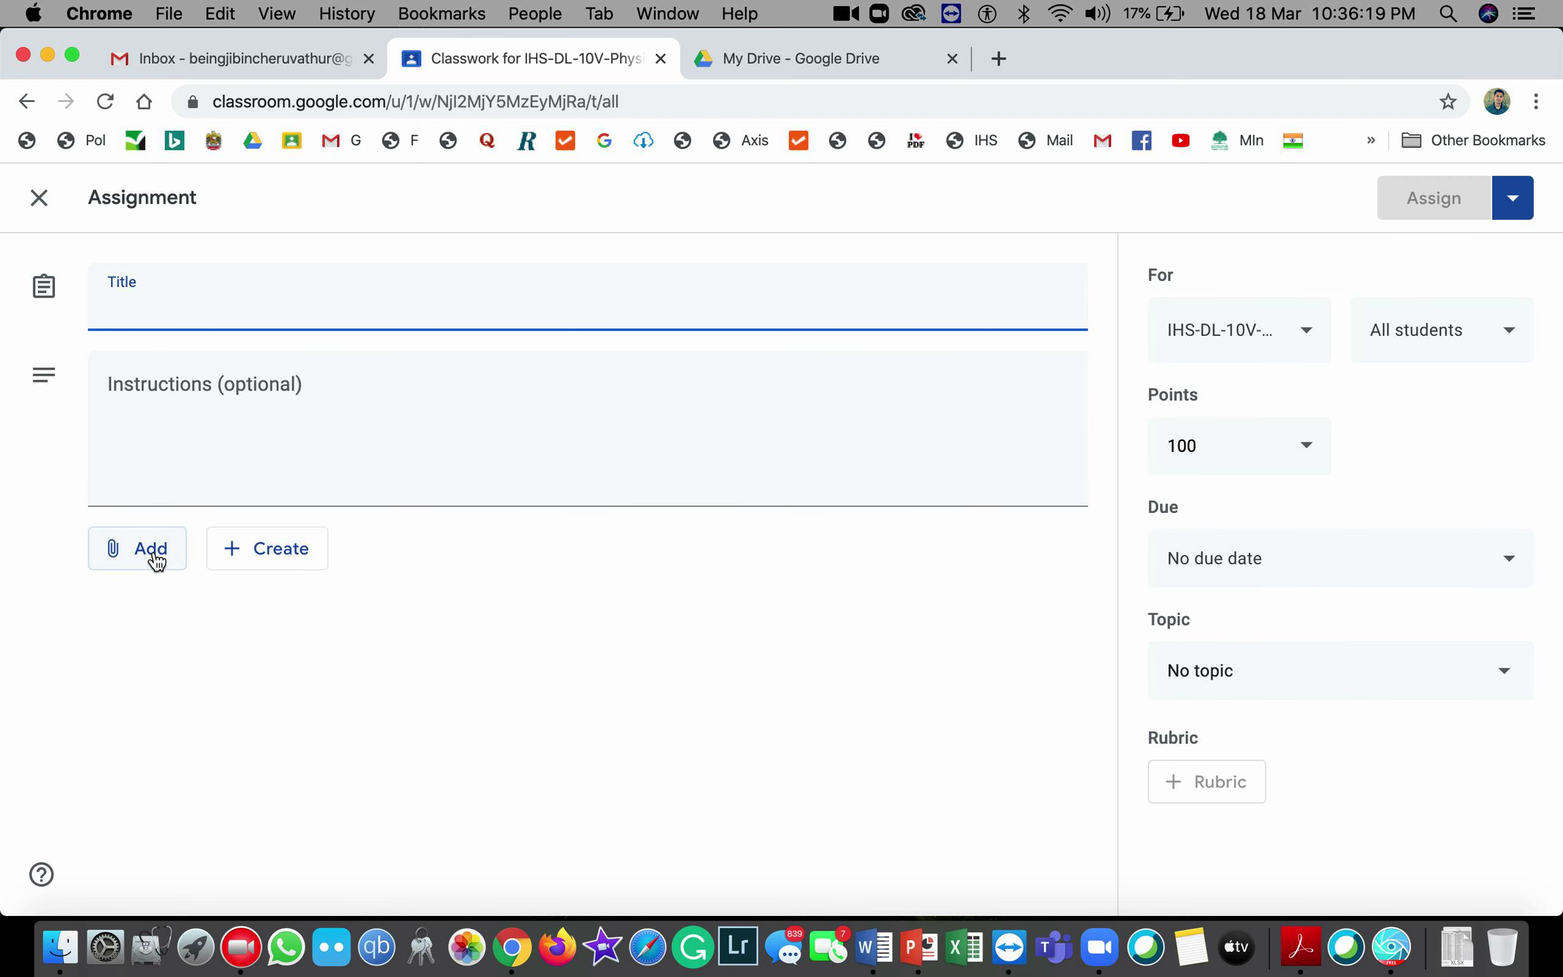
{"action": "left_click", "coordinate": [152, 549]}
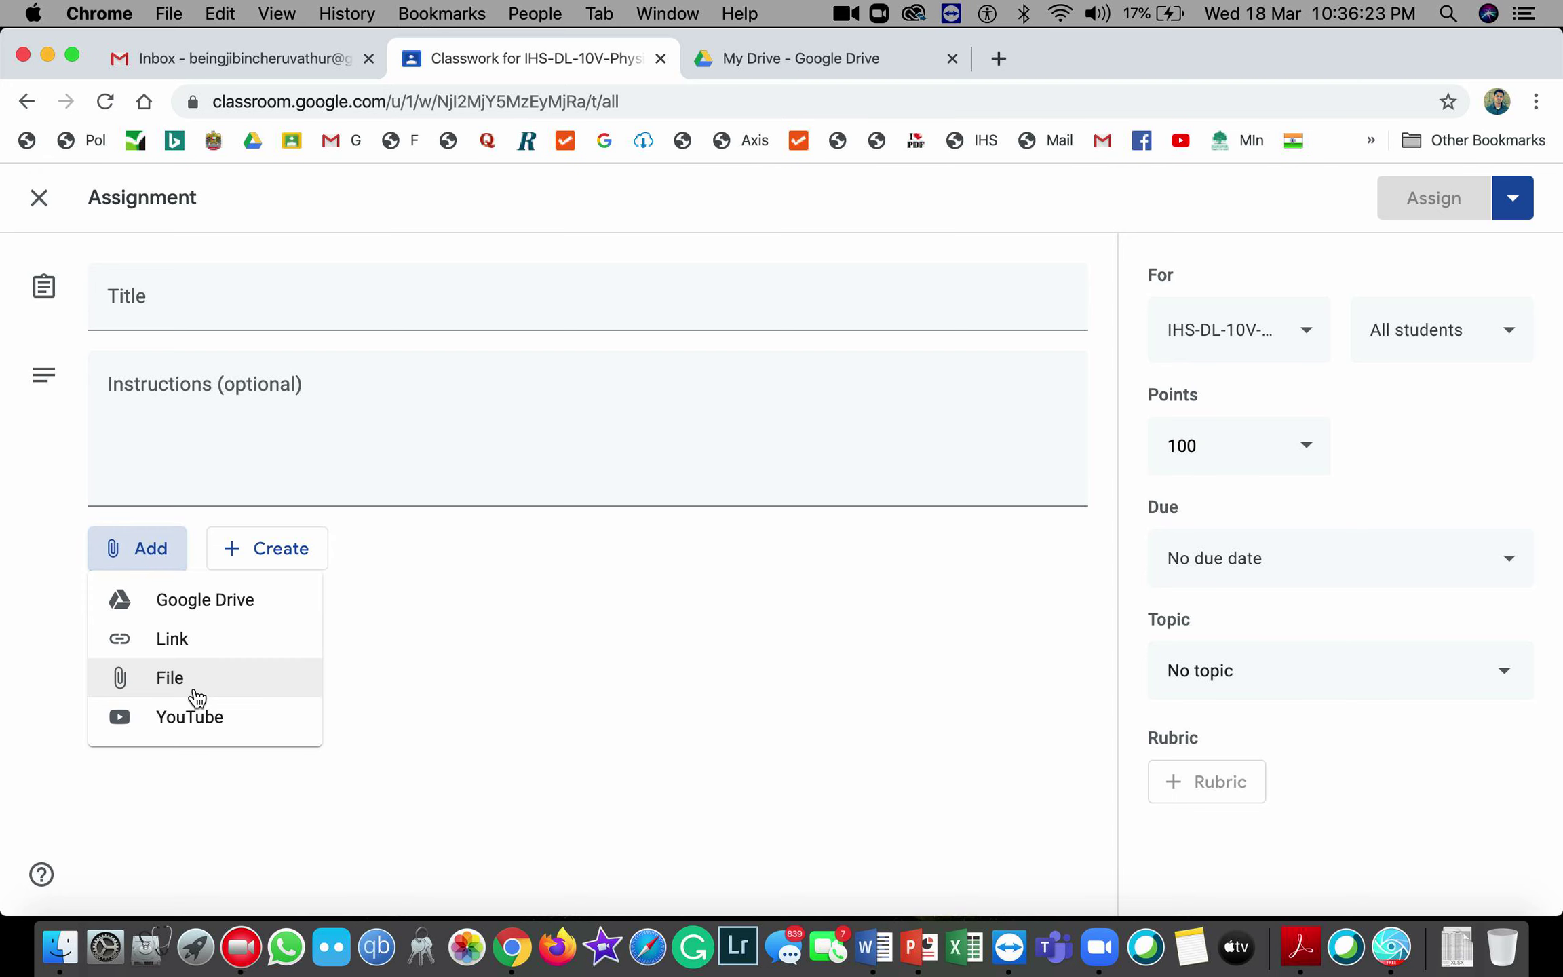
{"action": "left_click", "coordinate": [39, 201]}
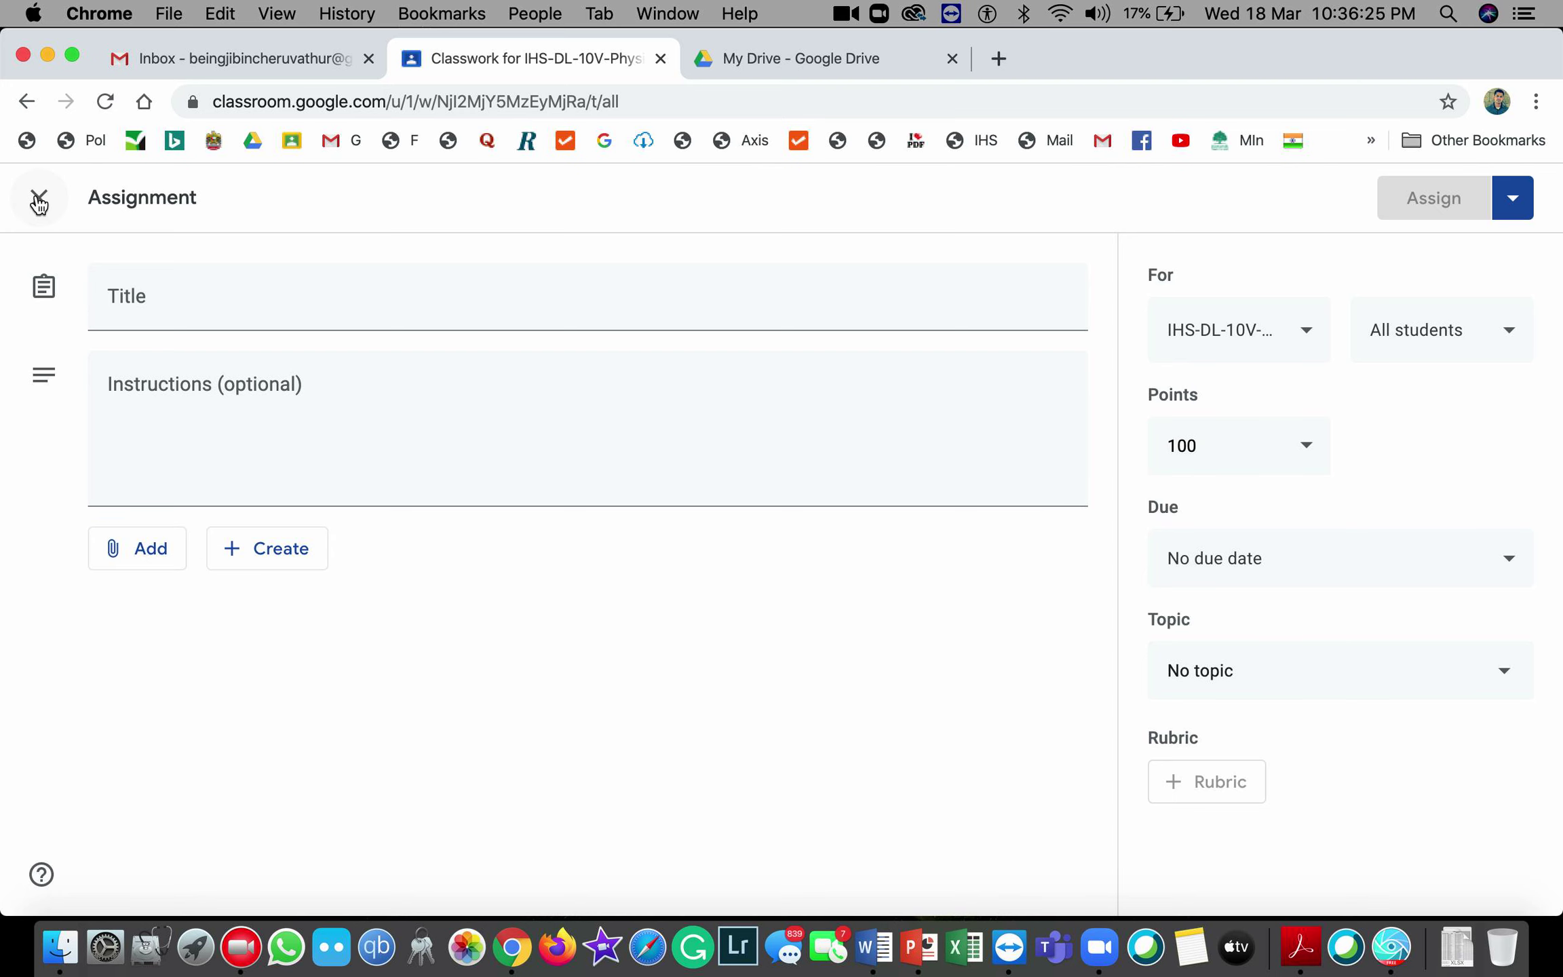
{"action": "left_click", "coordinate": [39, 201]}
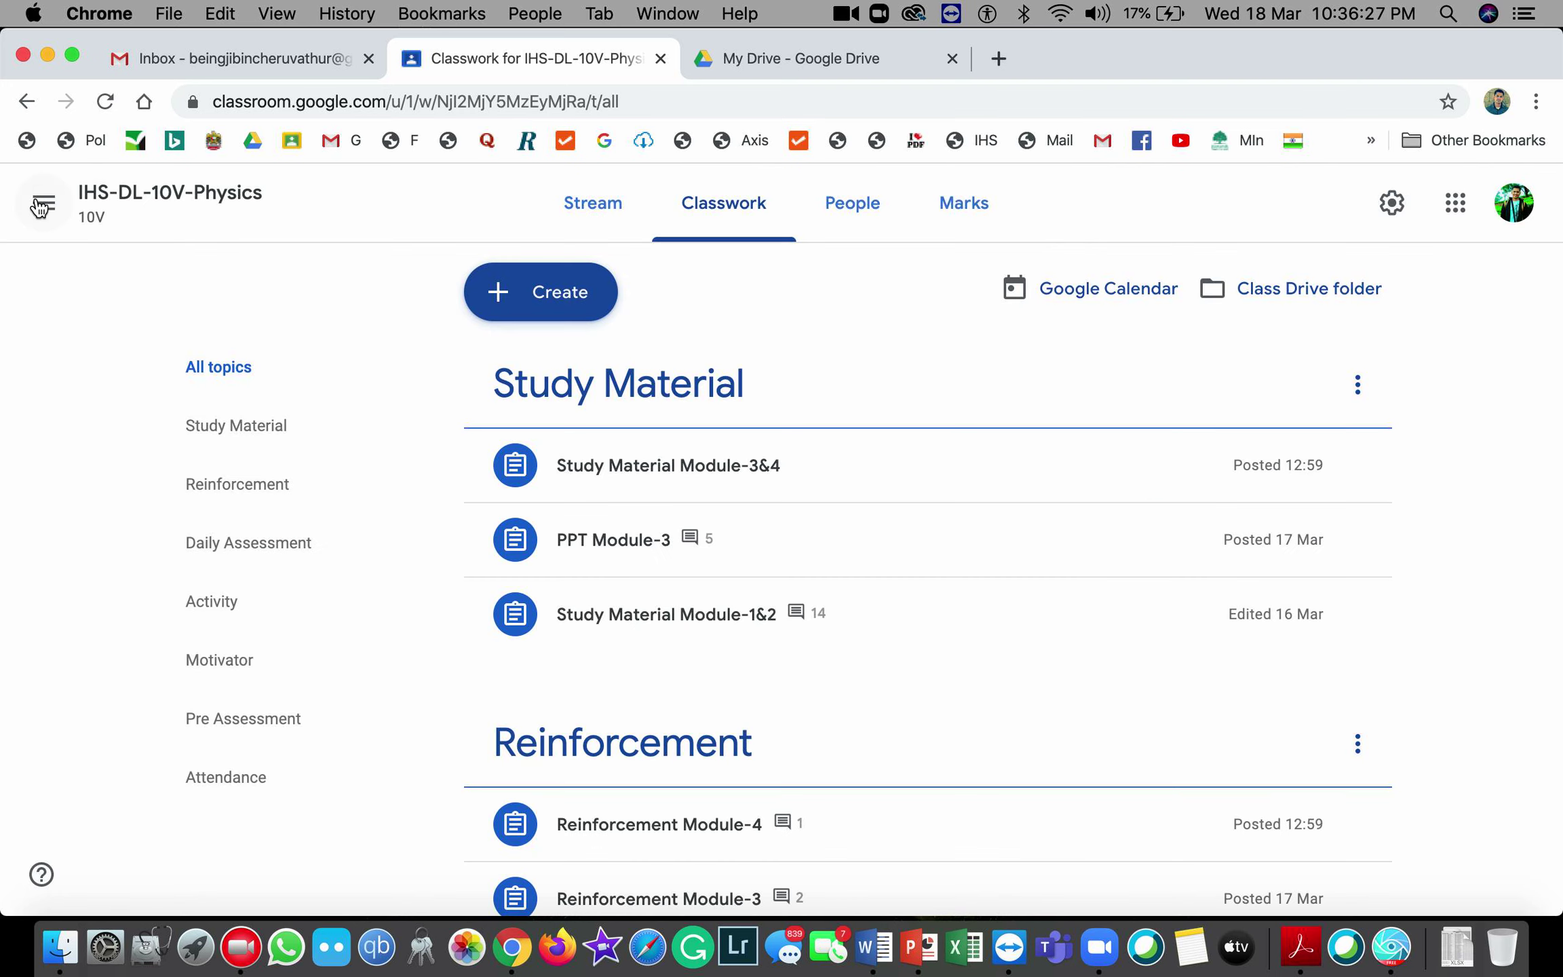
- Reuse the Activity Module-4 post from the IHS-DL-10L-Physics class as a new assignment and retitle it "Activity Module-5"
{"action": "left_click", "coordinate": [555, 308]}
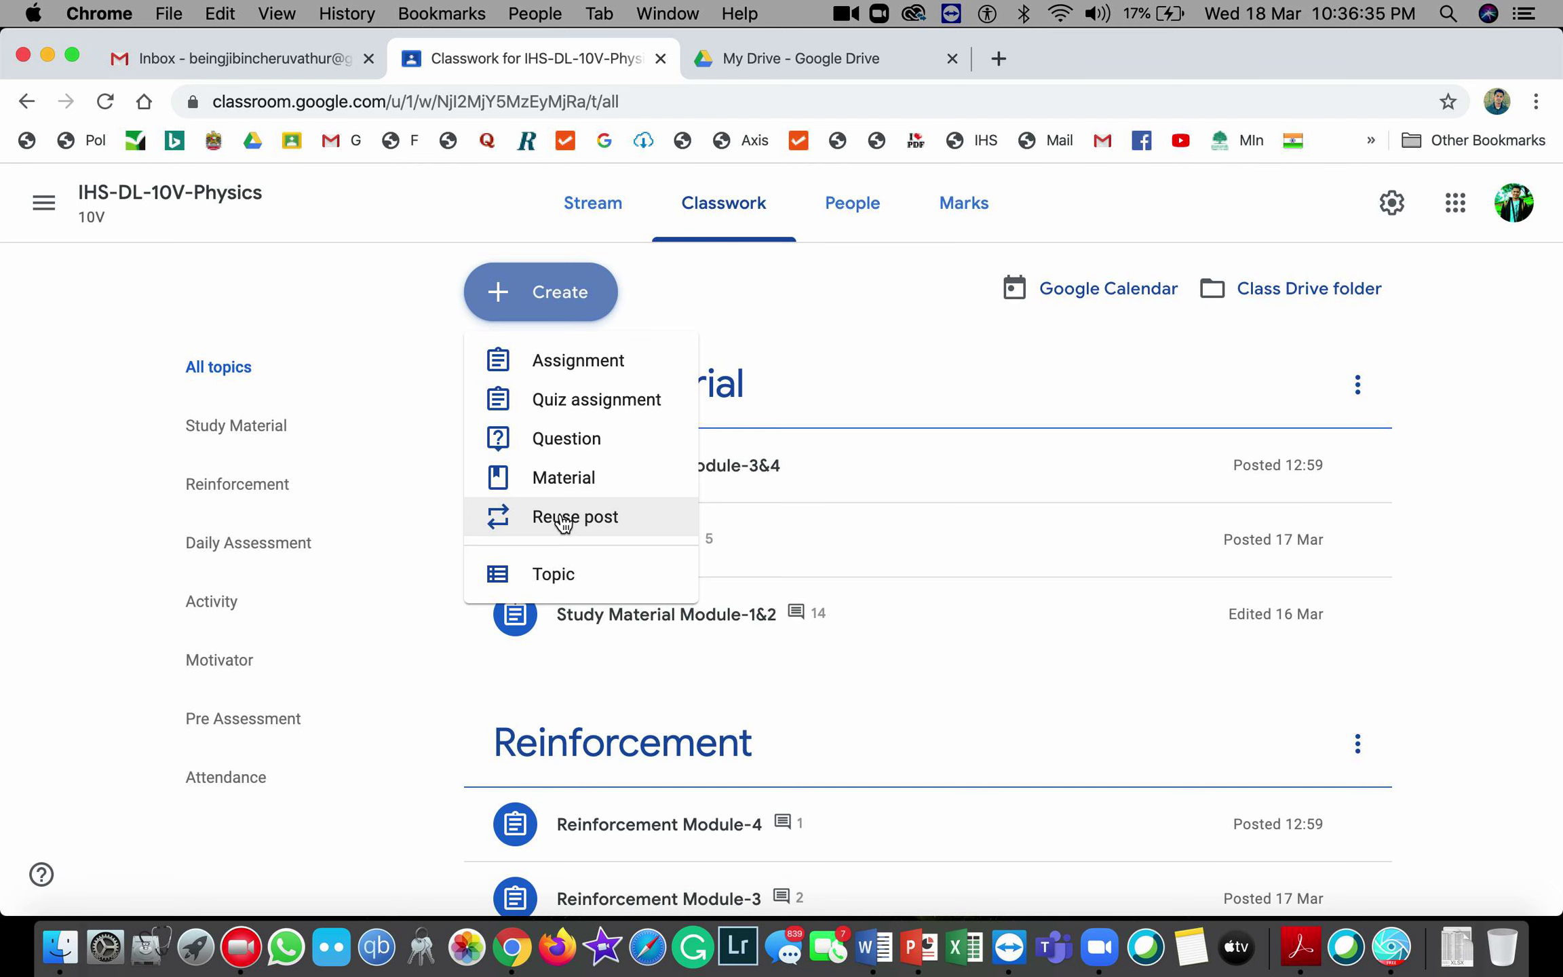
{"action": "left_click", "coordinate": [563, 520]}
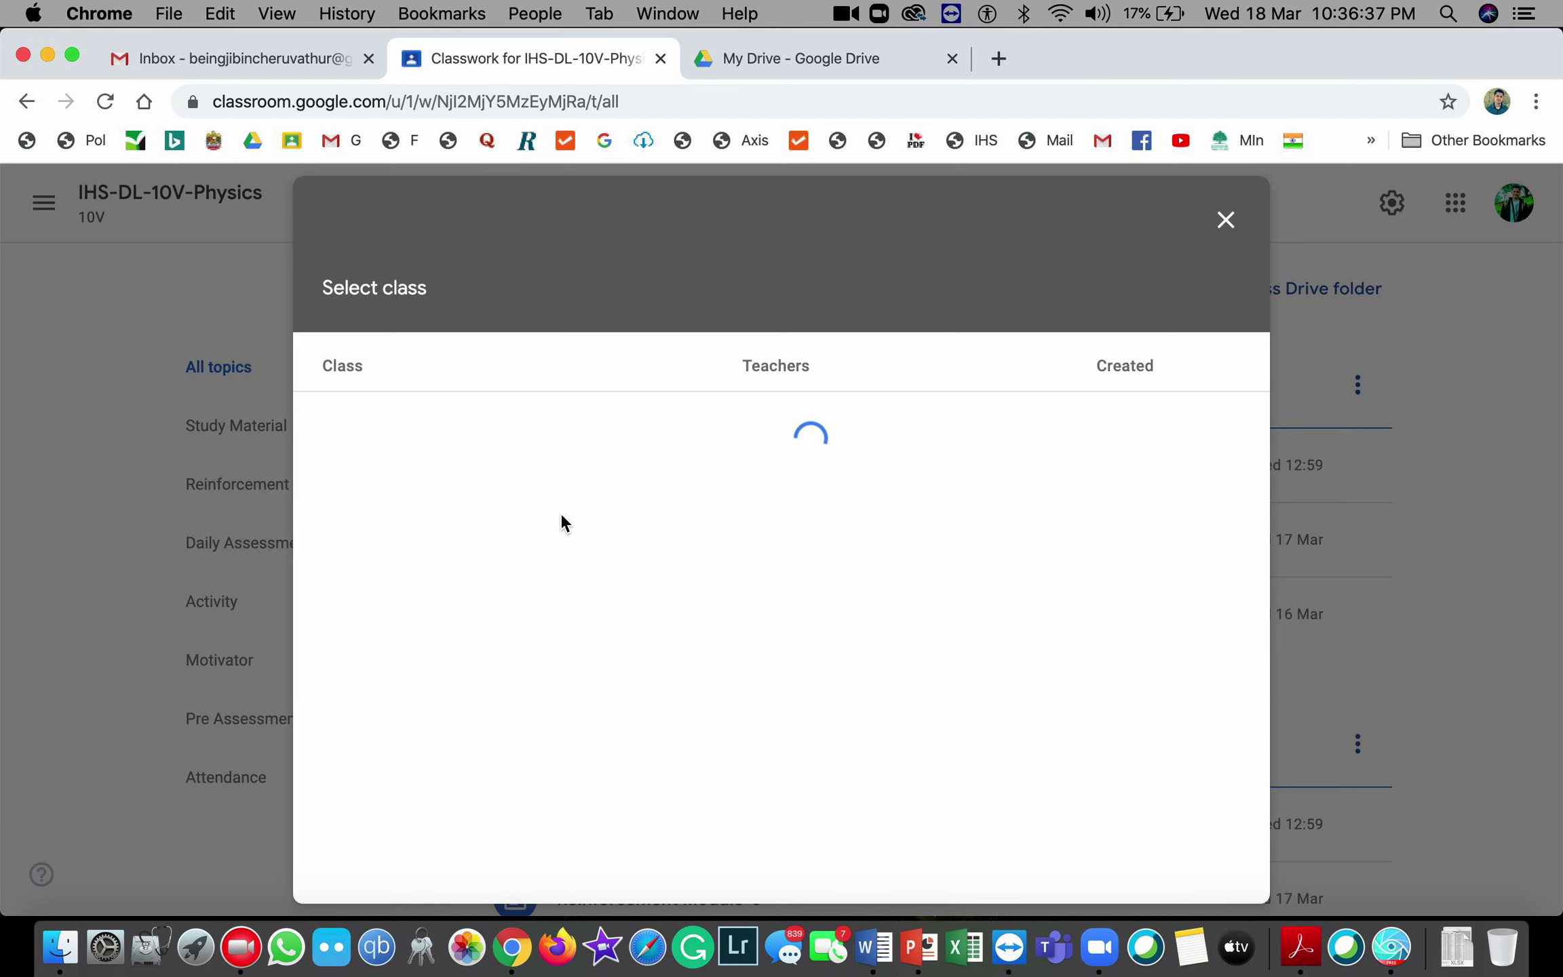
{"action": "left_click", "coordinate": [684, 486]}
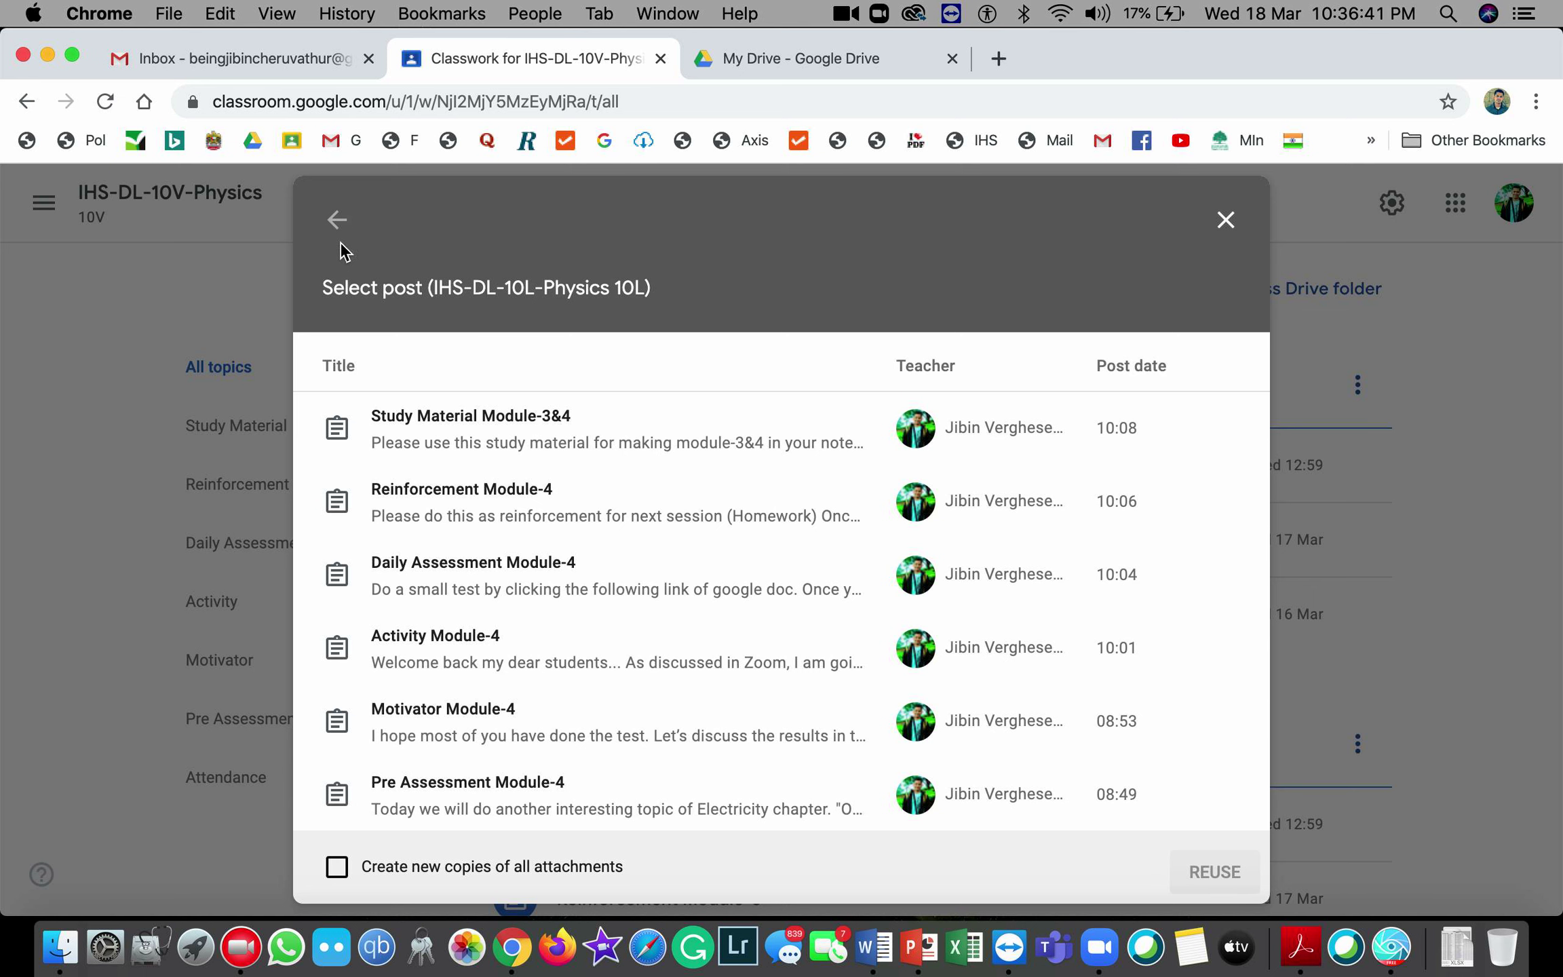
{"action": "left_click", "coordinate": [335, 221]}
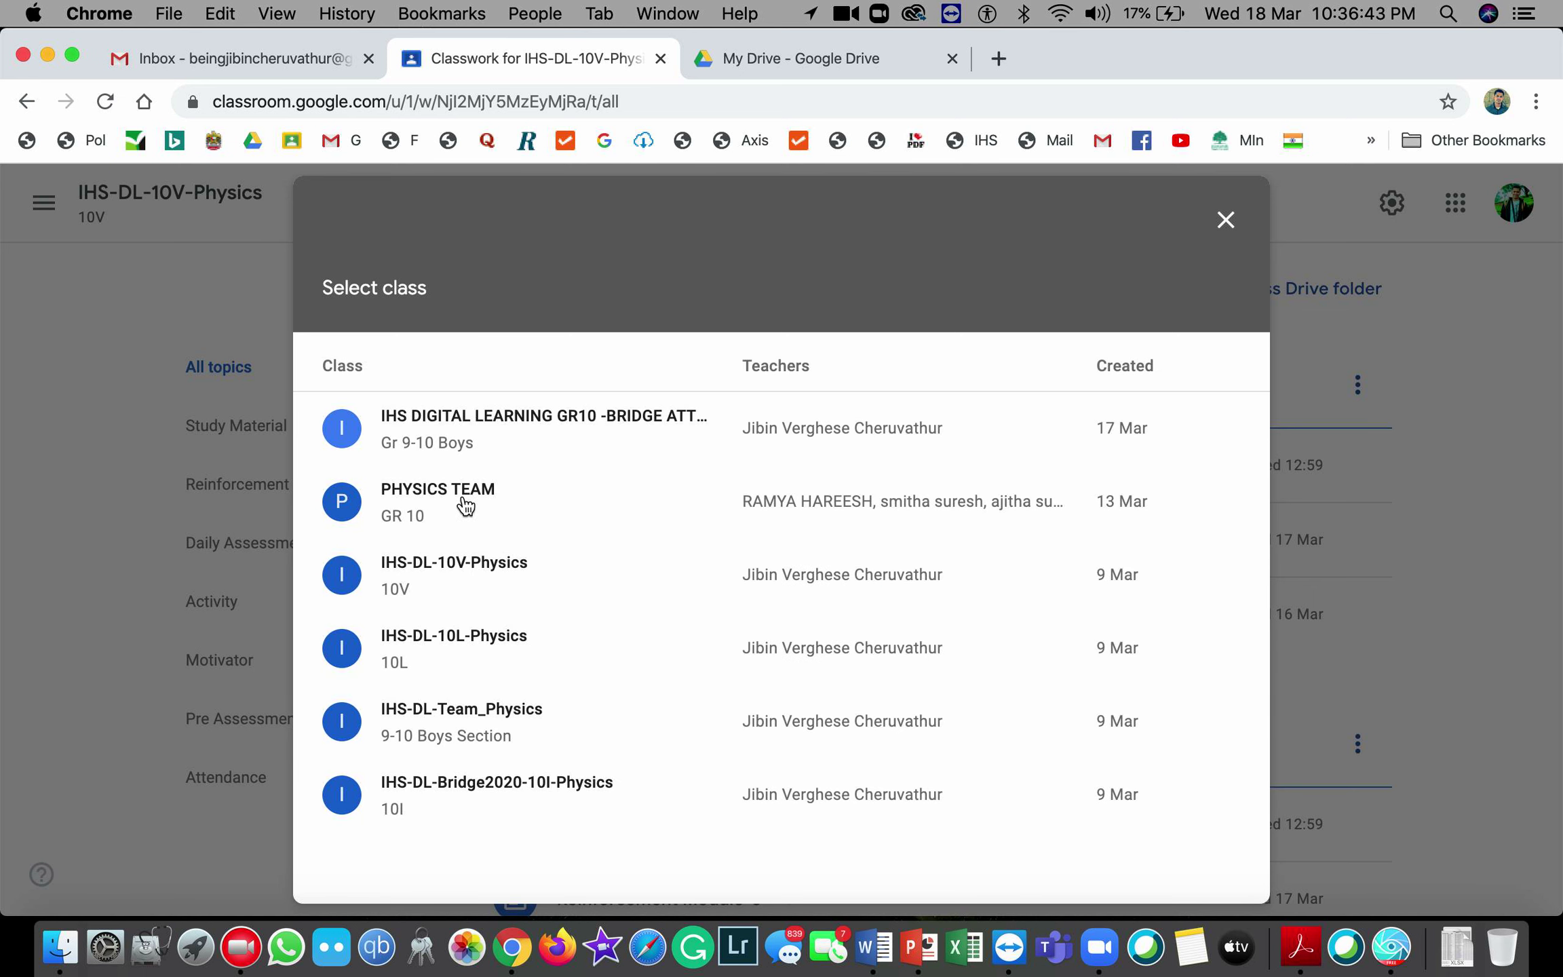
{"action": "left_click", "coordinate": [445, 643]}
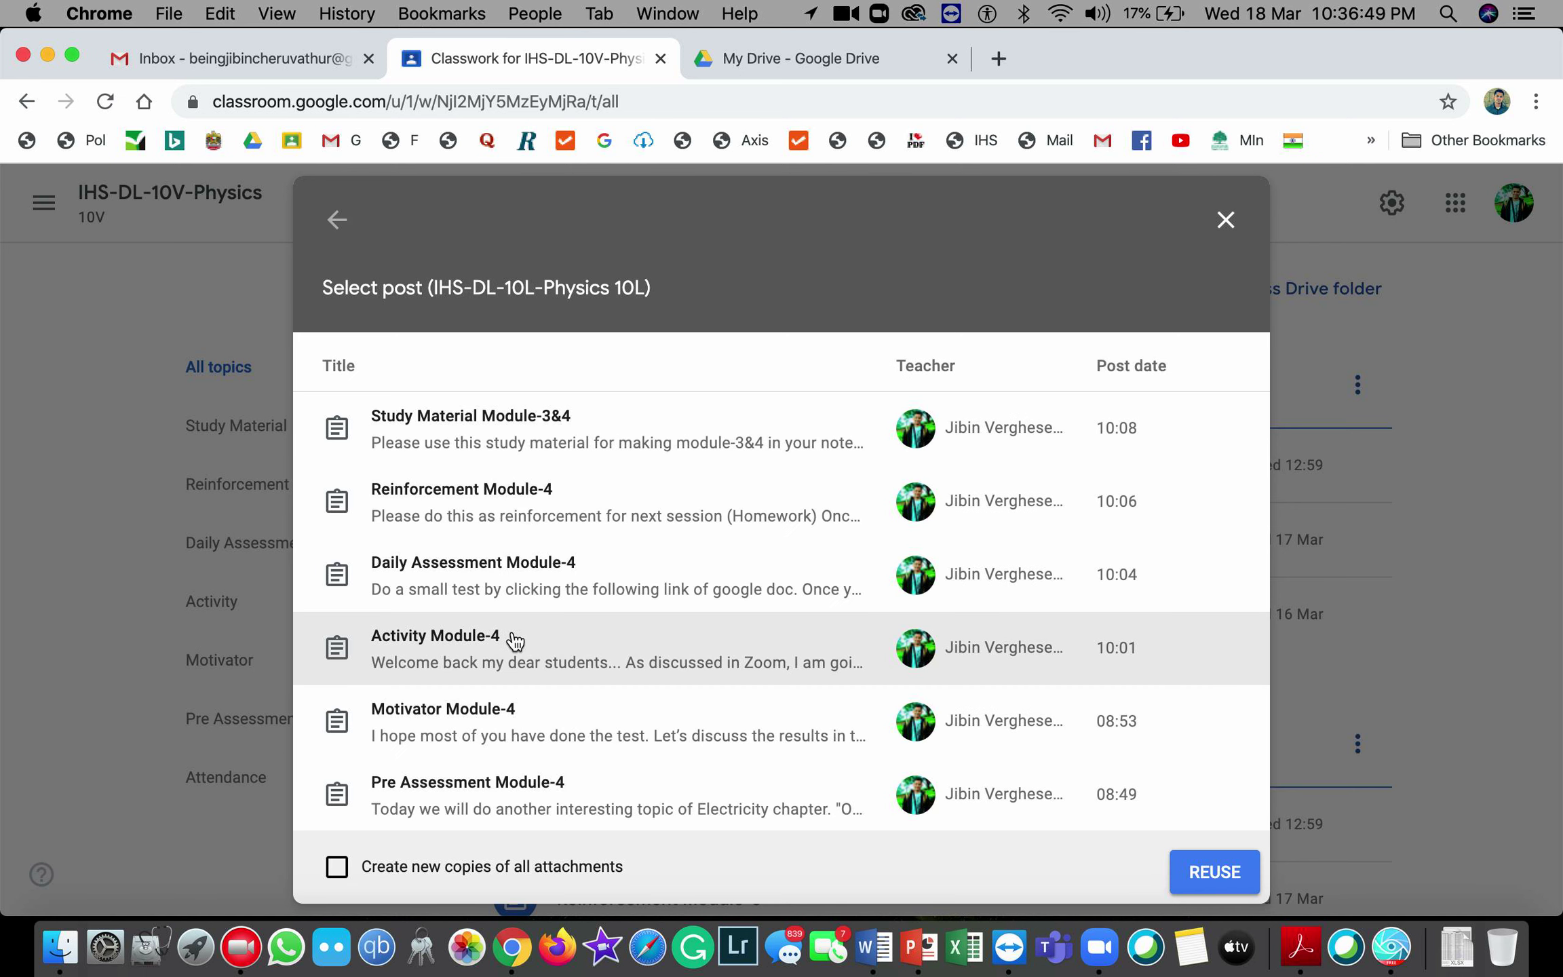
{"action": "scroll", "coordinate": [515, 642], "scroll_direction": "down", "scroll_amount": 2}
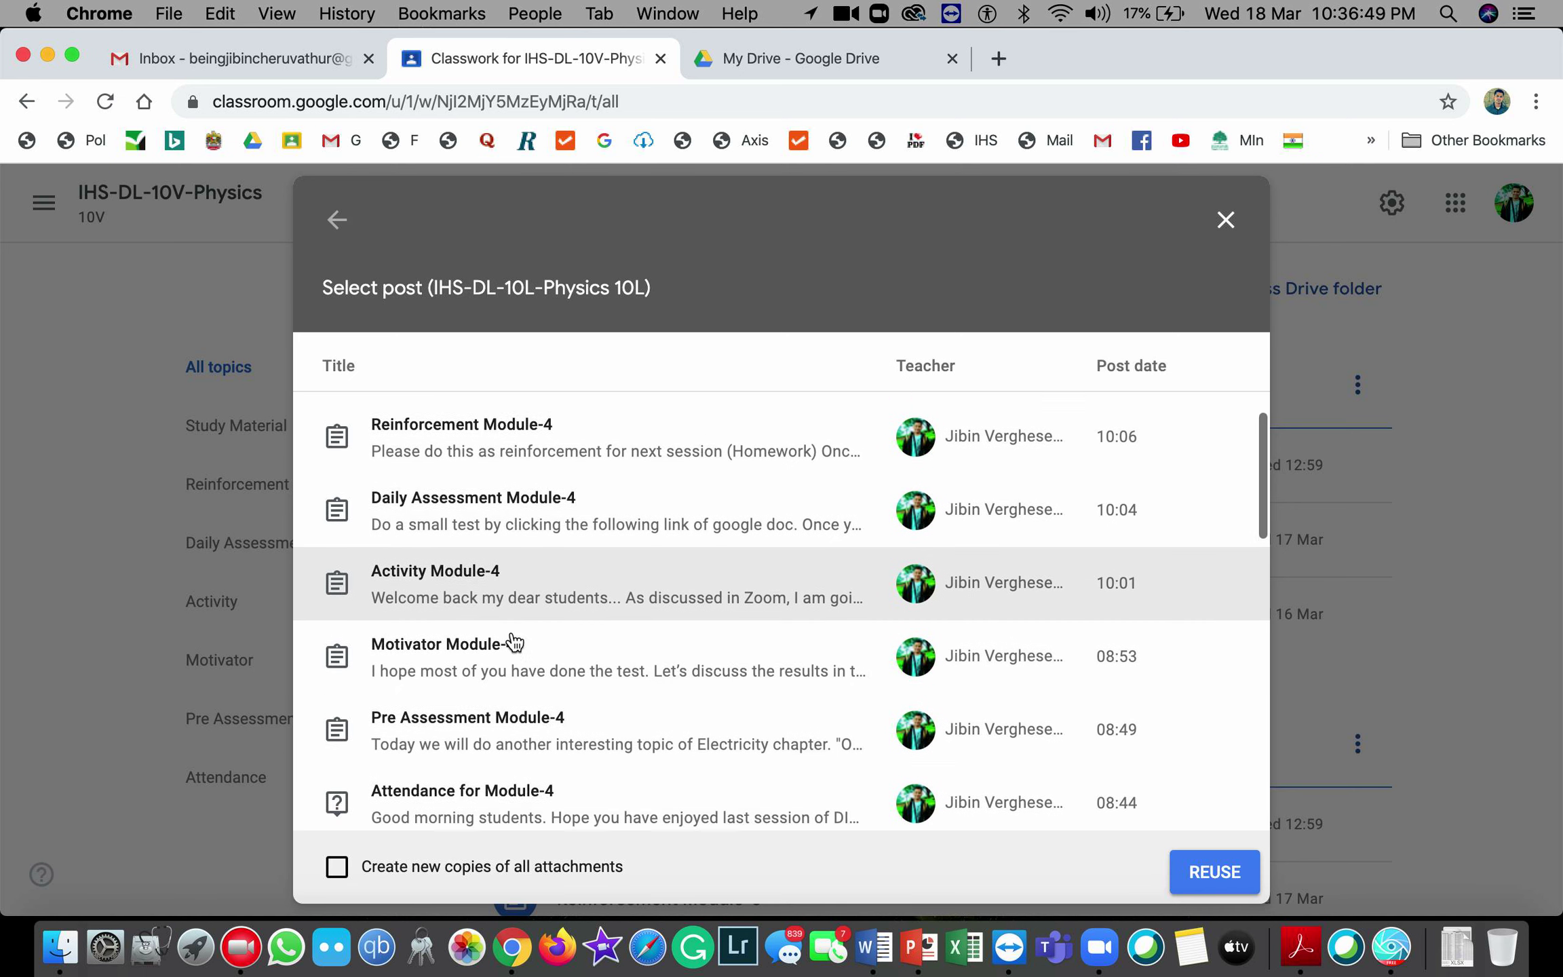
{"action": "left_click", "coordinate": [451, 580]}
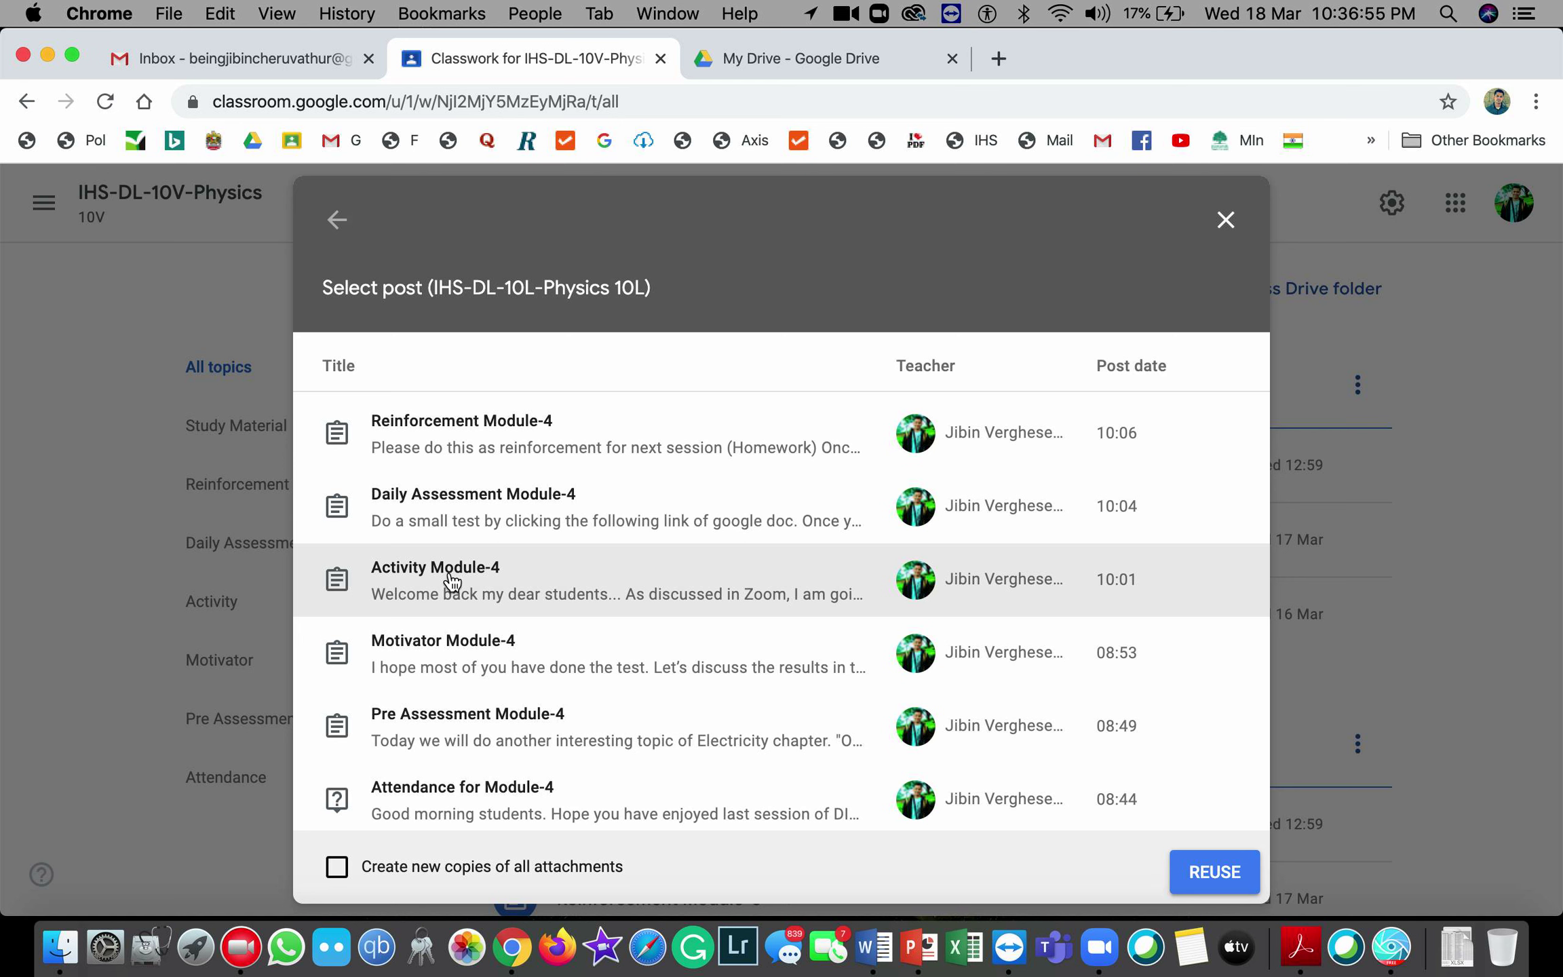
{"action": "left_click", "coordinate": [336, 872]}
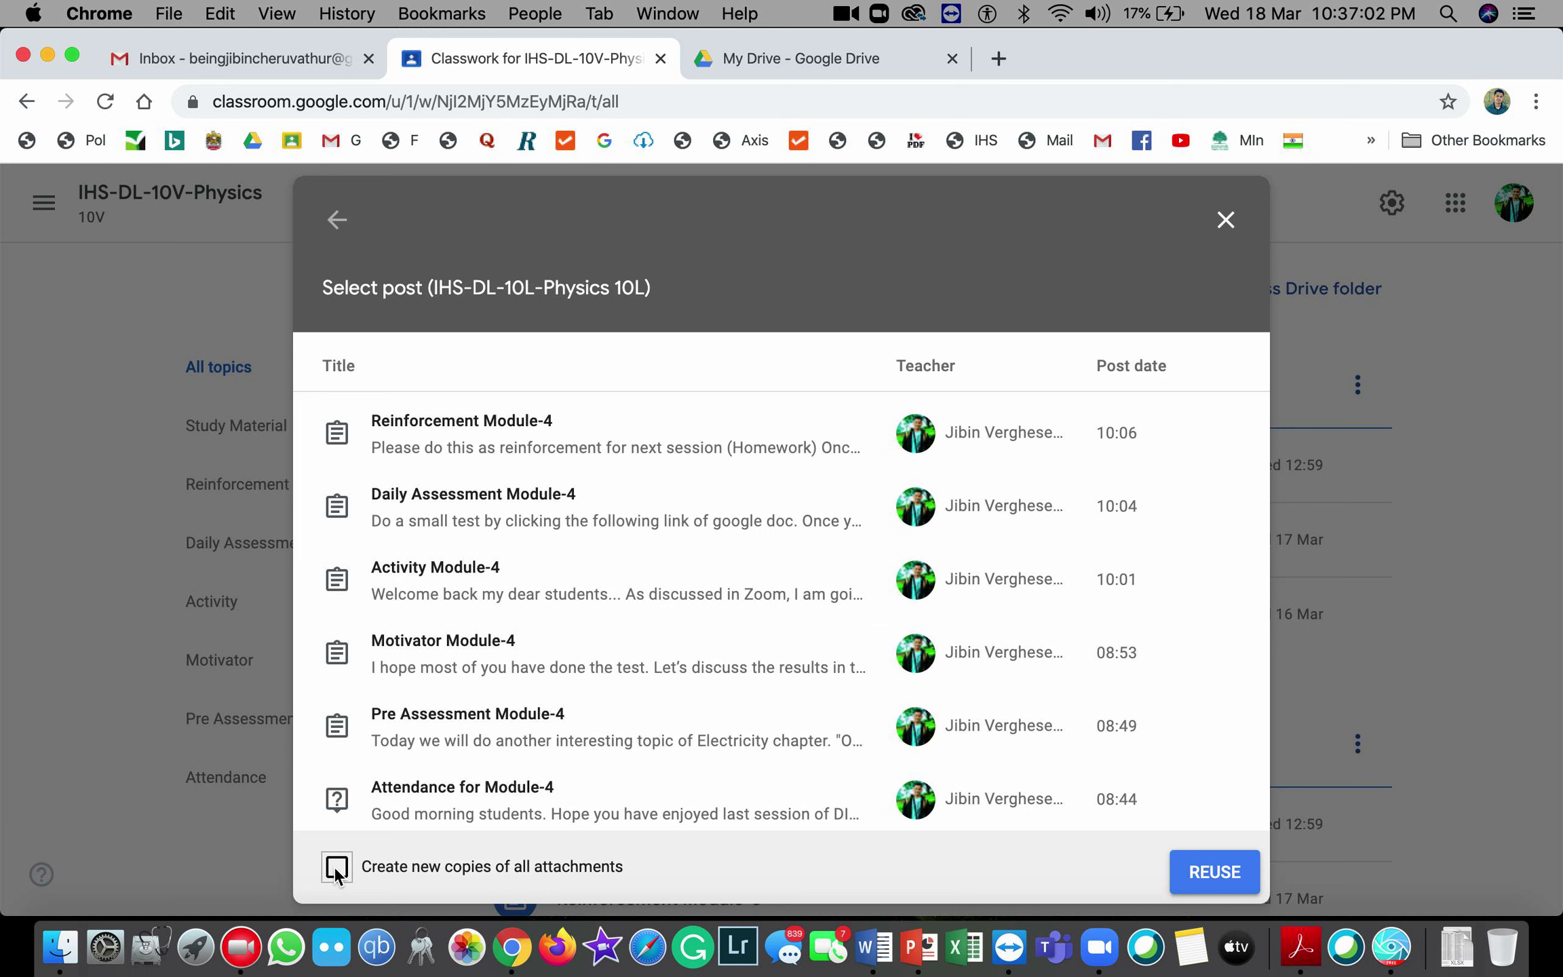
{"action": "left_click", "coordinate": [499, 590]}
{"action": "left_click", "coordinate": [1219, 876]}
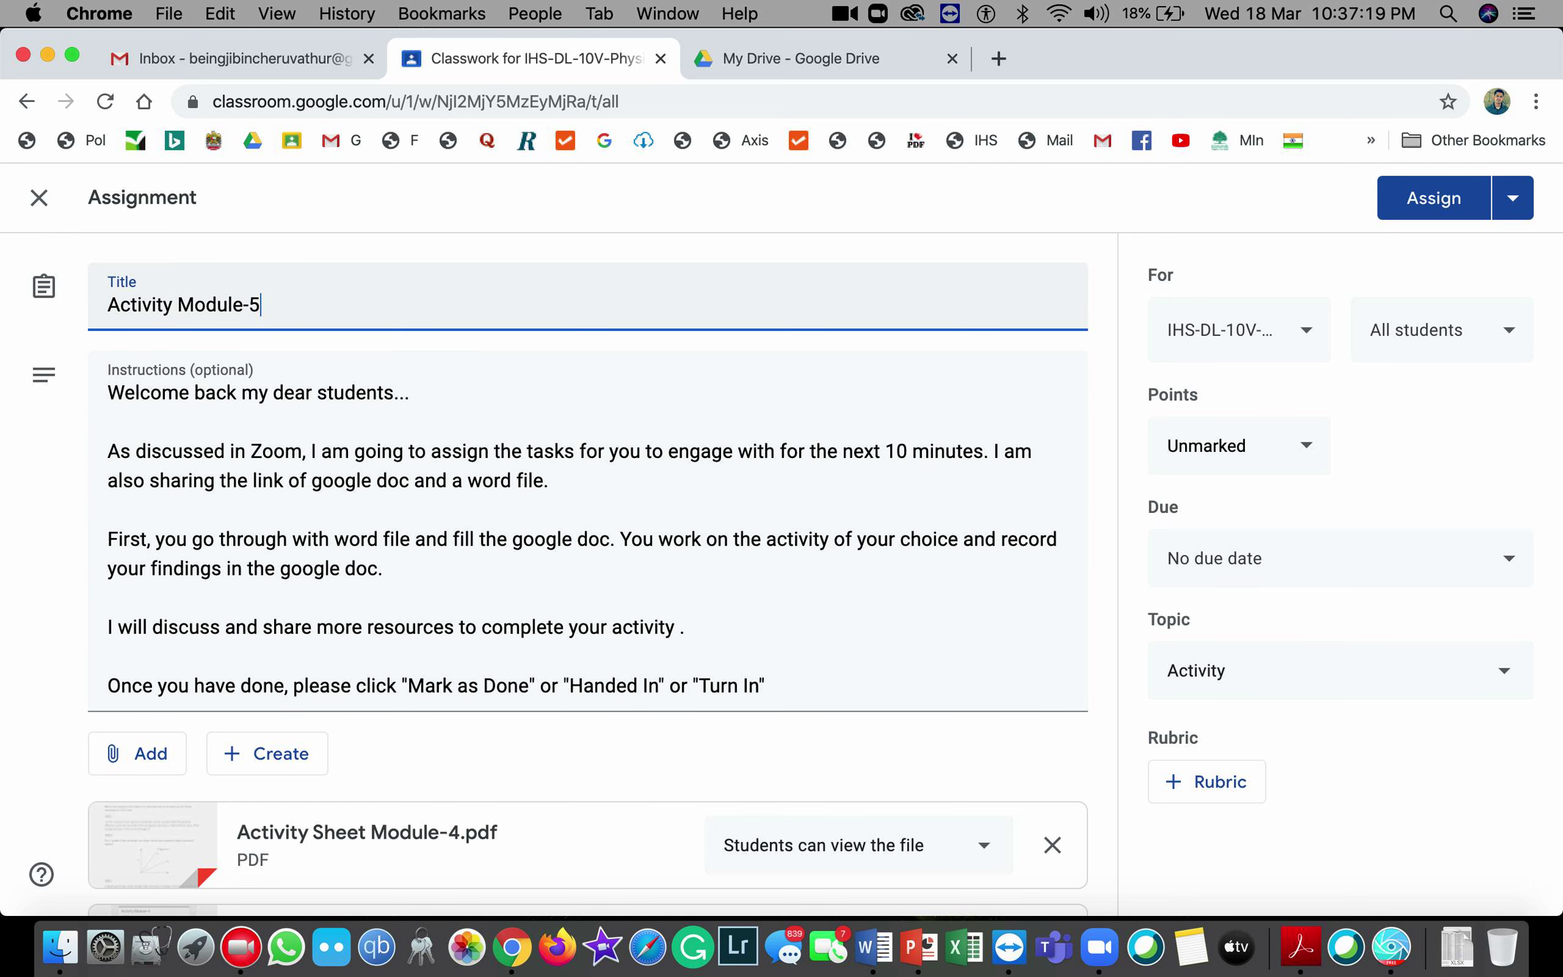
- Remove the reused Activity Sheet Module-4.pdf and Activity Module-4 form attachments from the assignment
{"action": "scroll", "coordinate": [368, 467], "scroll_direction": "down", "scroll_amount": 2}
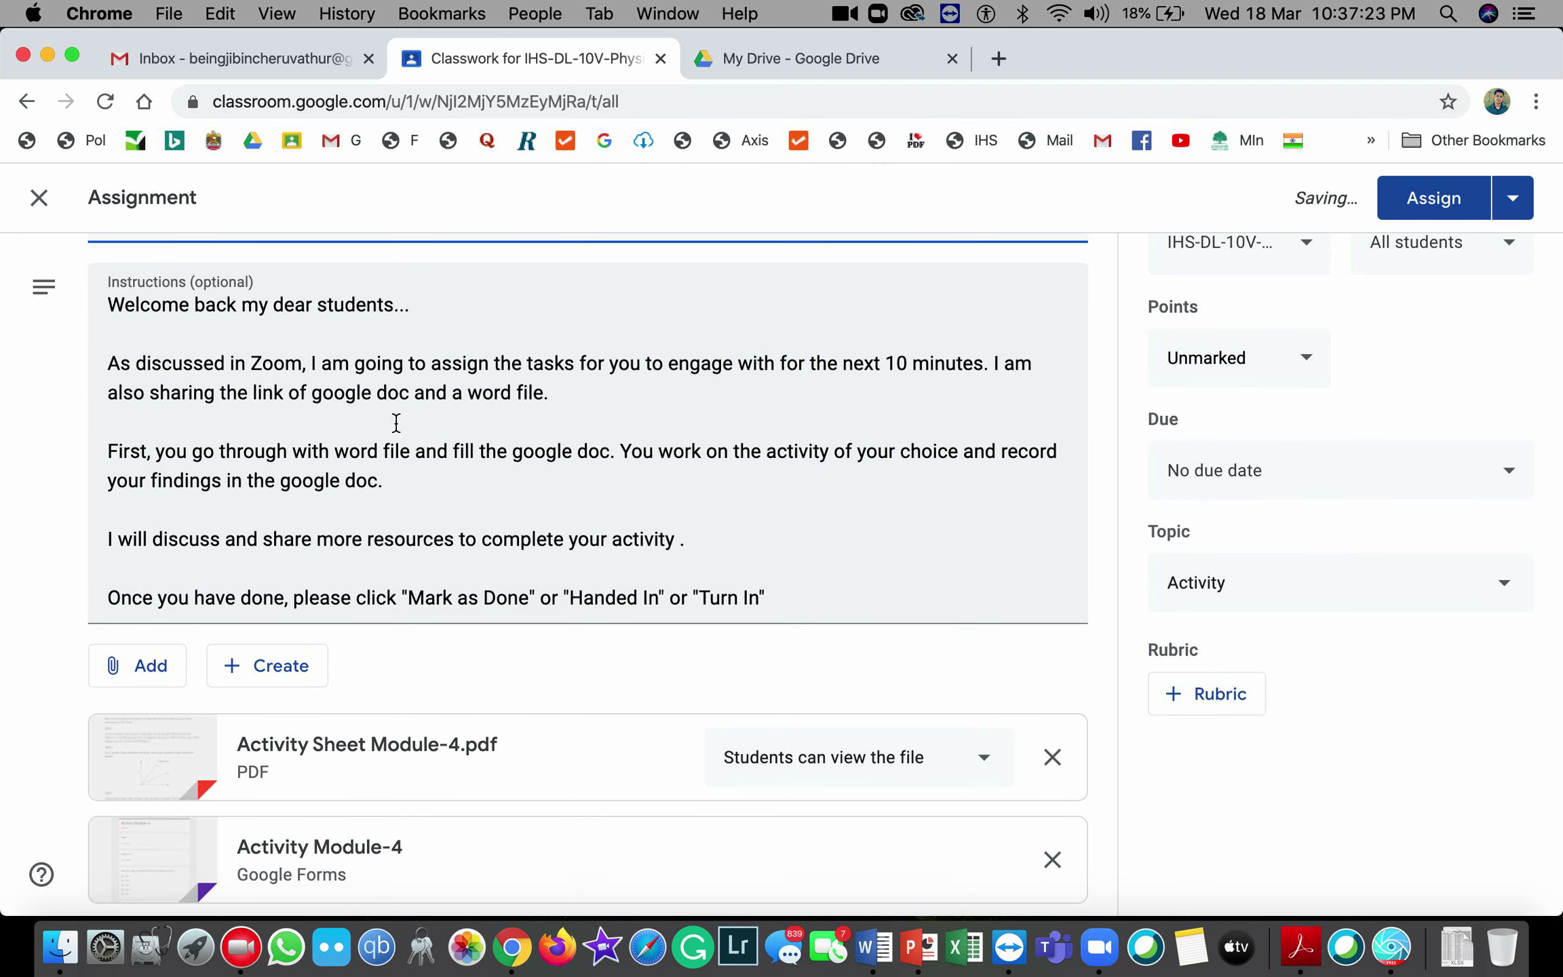
{"action": "scroll", "coordinate": [401, 484], "scroll_direction": "down", "scroll_amount": 1}
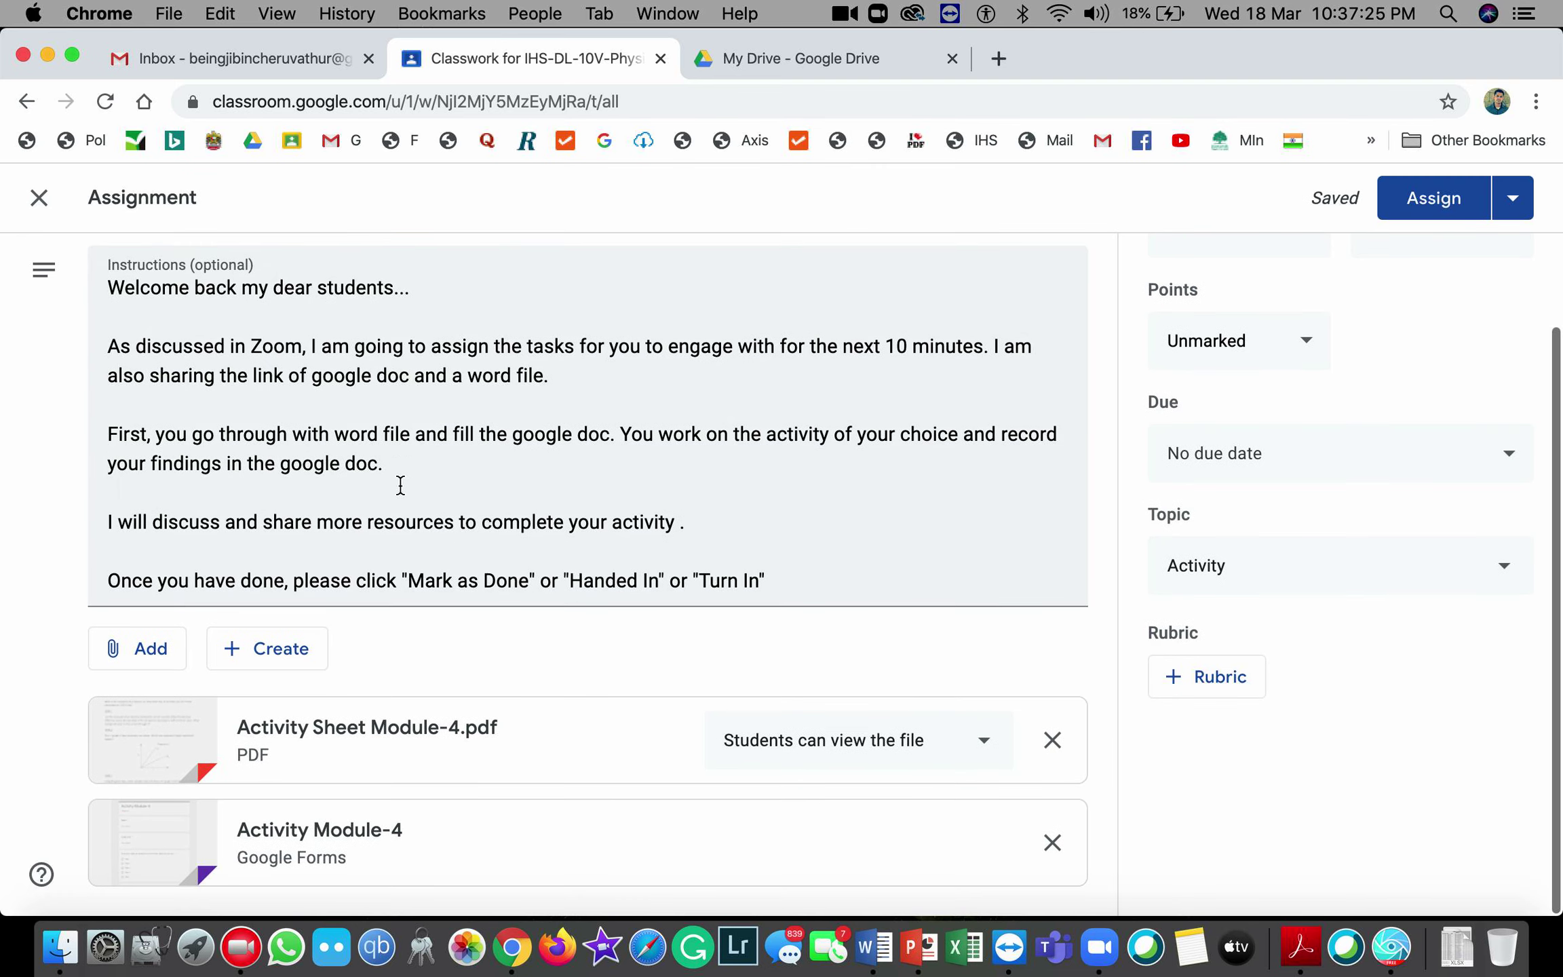
{"action": "left_click", "coordinate": [1053, 740]}
{"action": "left_click", "coordinate": [1053, 844]}
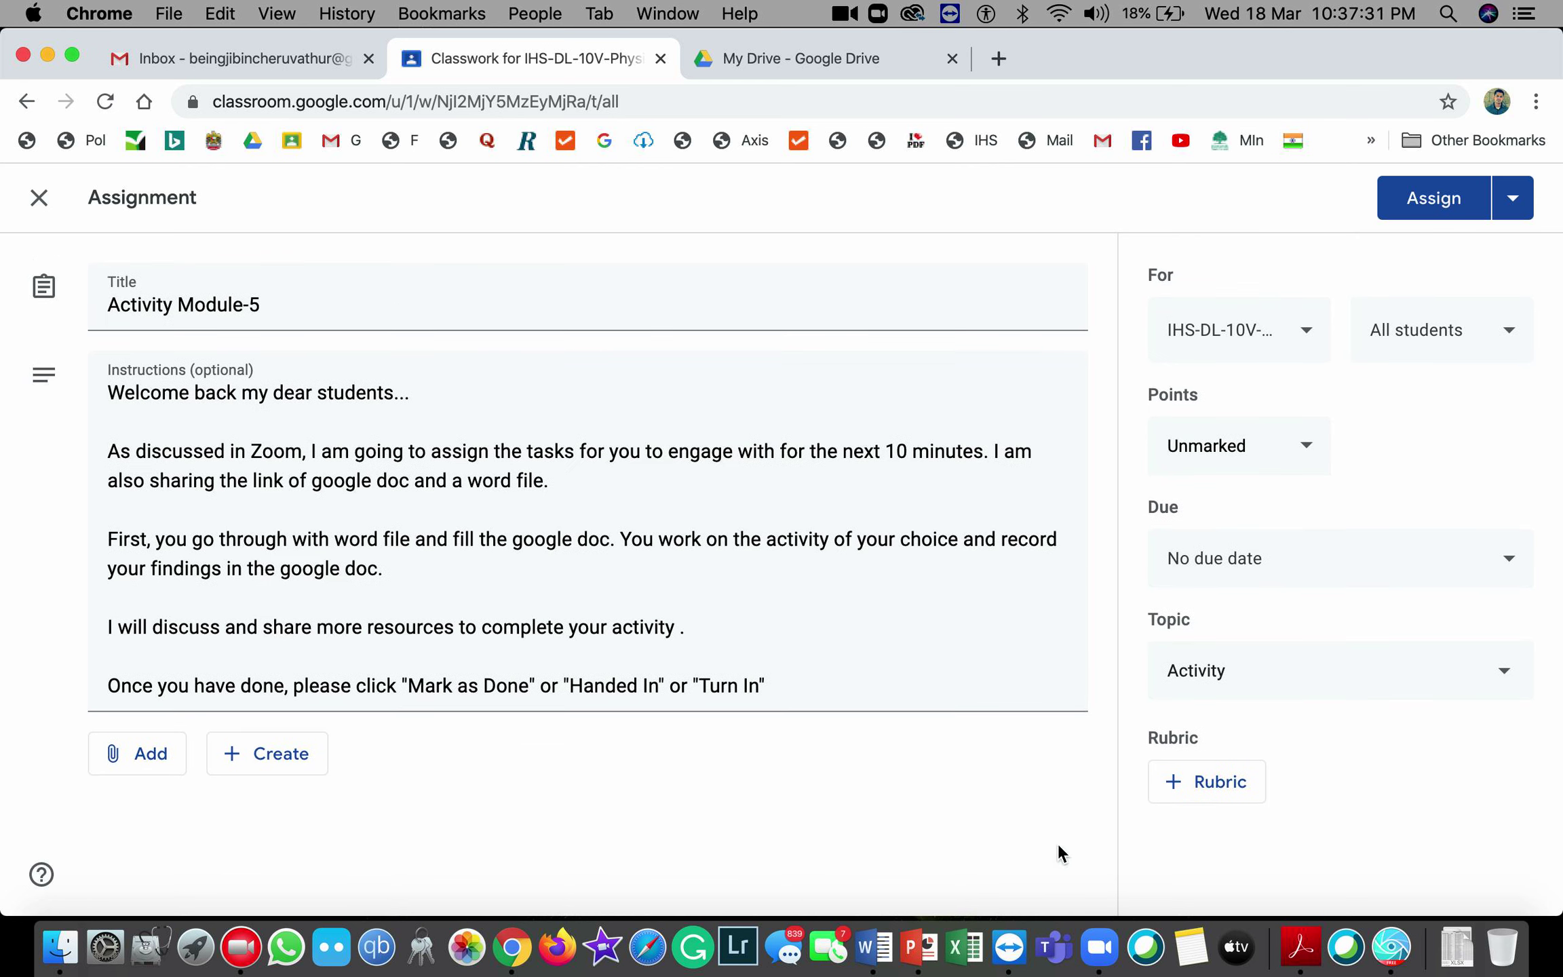
- Attach the 10V Activity Module-5 form from Google Drive to the assignment
{"action": "left_click", "coordinate": [163, 753]}
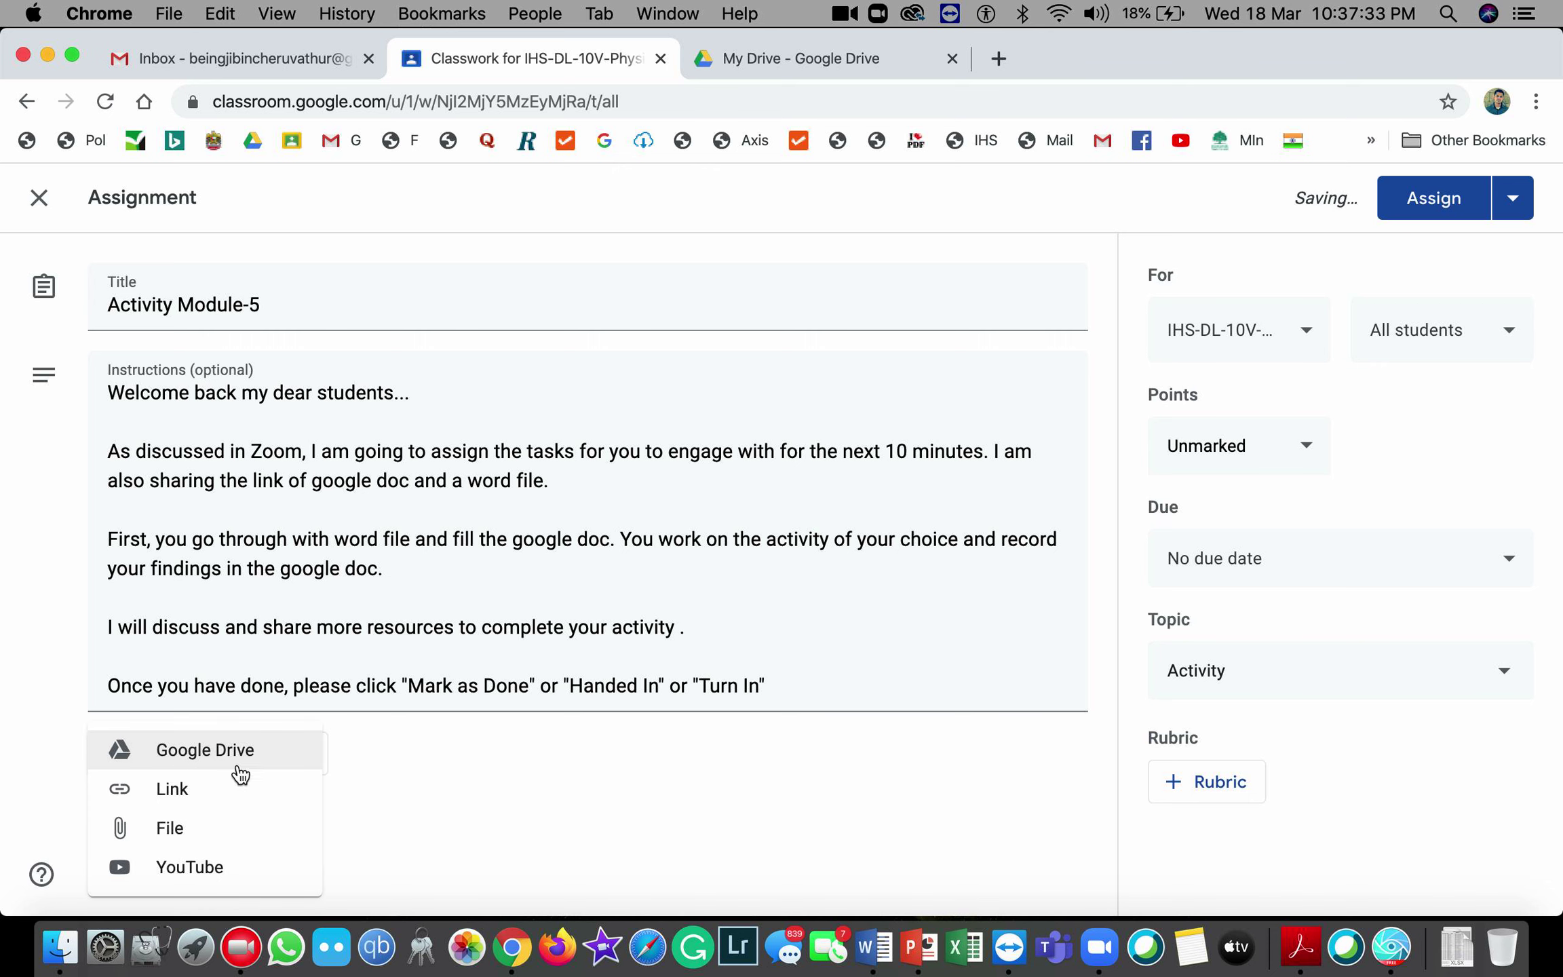
{"action": "left_click", "coordinate": [216, 750]}
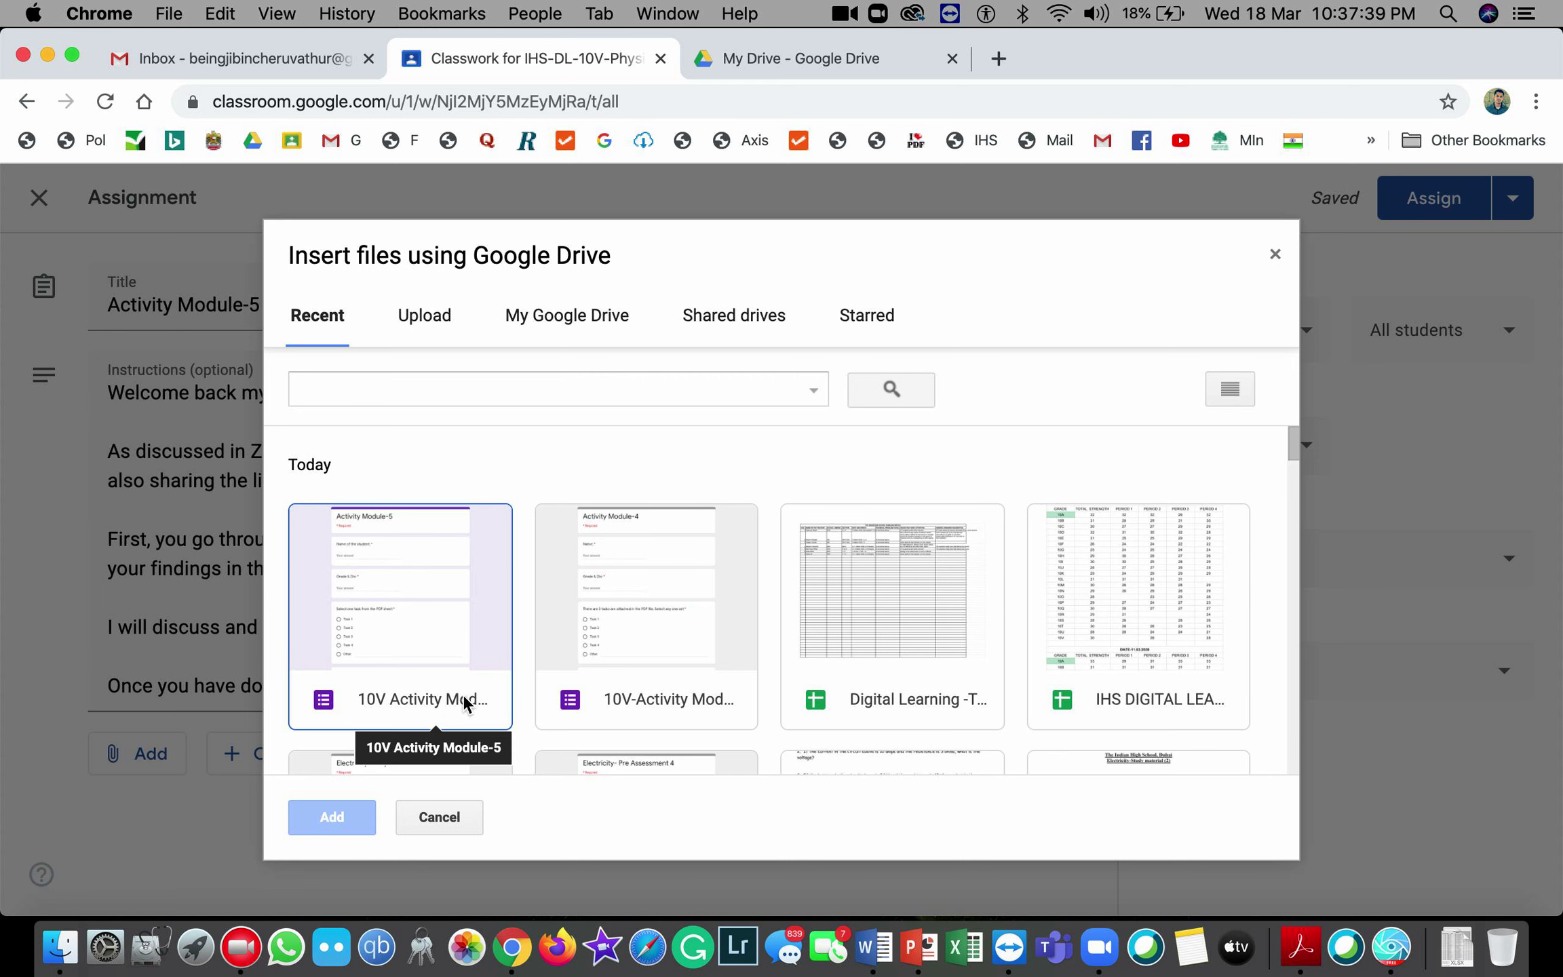
{"action": "double_click", "coordinate": [434, 624]}
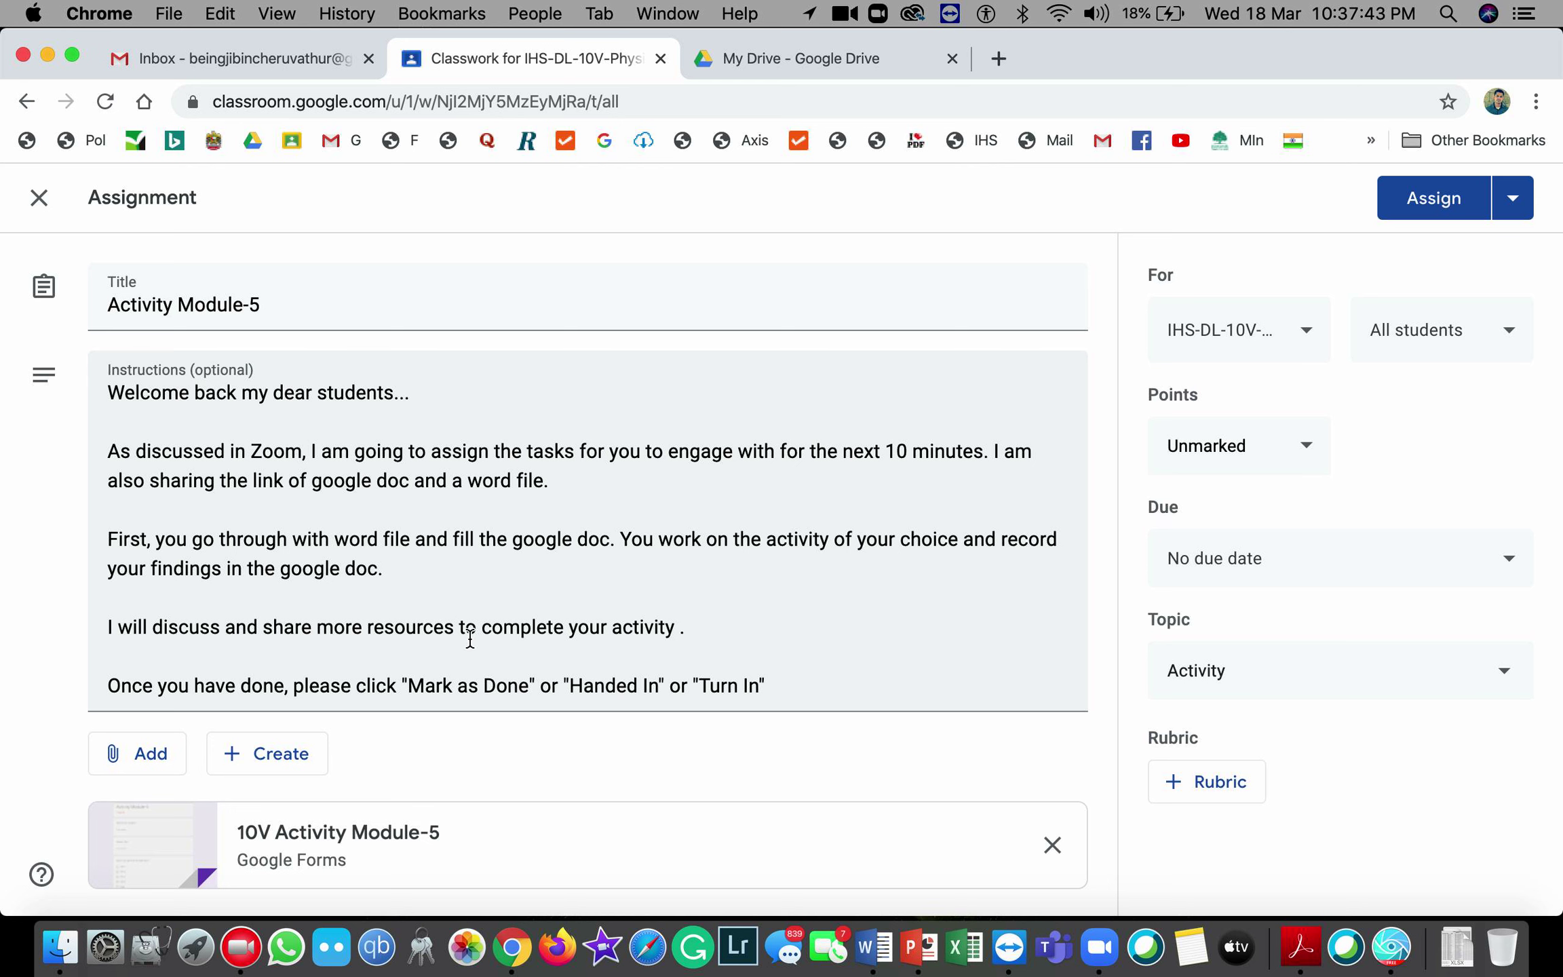
- Upload the Activity Sheet Module-4 PDF from the Module 4 folder as an attachment, with access set to "Students can view the file"
{"action": "left_click", "coordinate": [150, 755]}
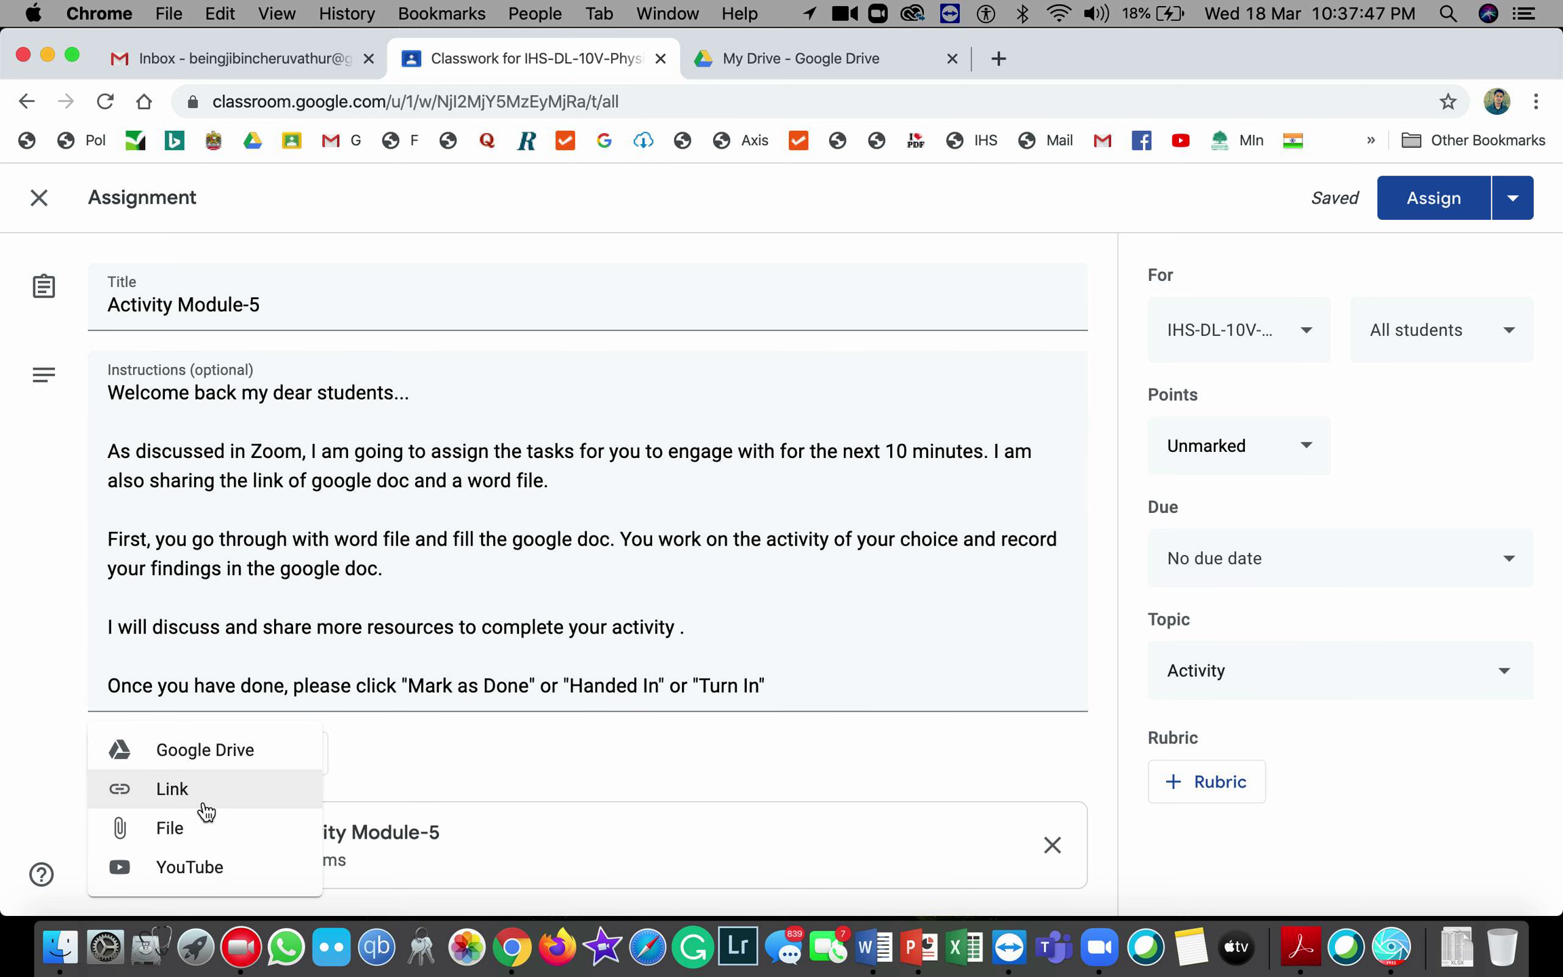
{"action": "left_click", "coordinate": [192, 828]}
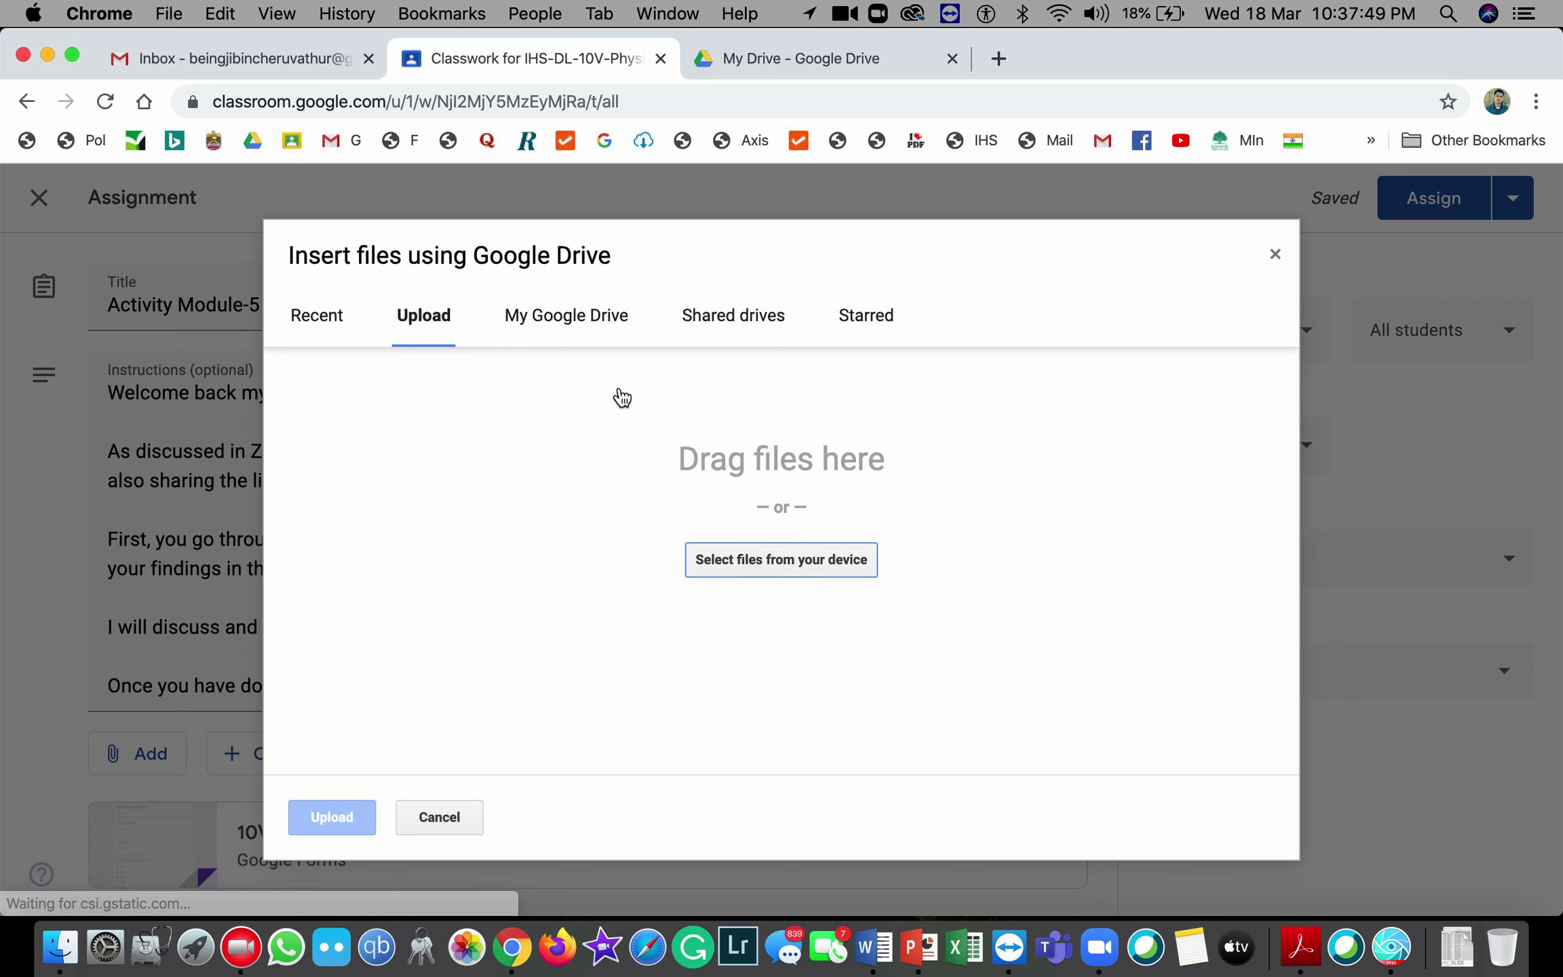
{"action": "left_click", "coordinate": [757, 572]}
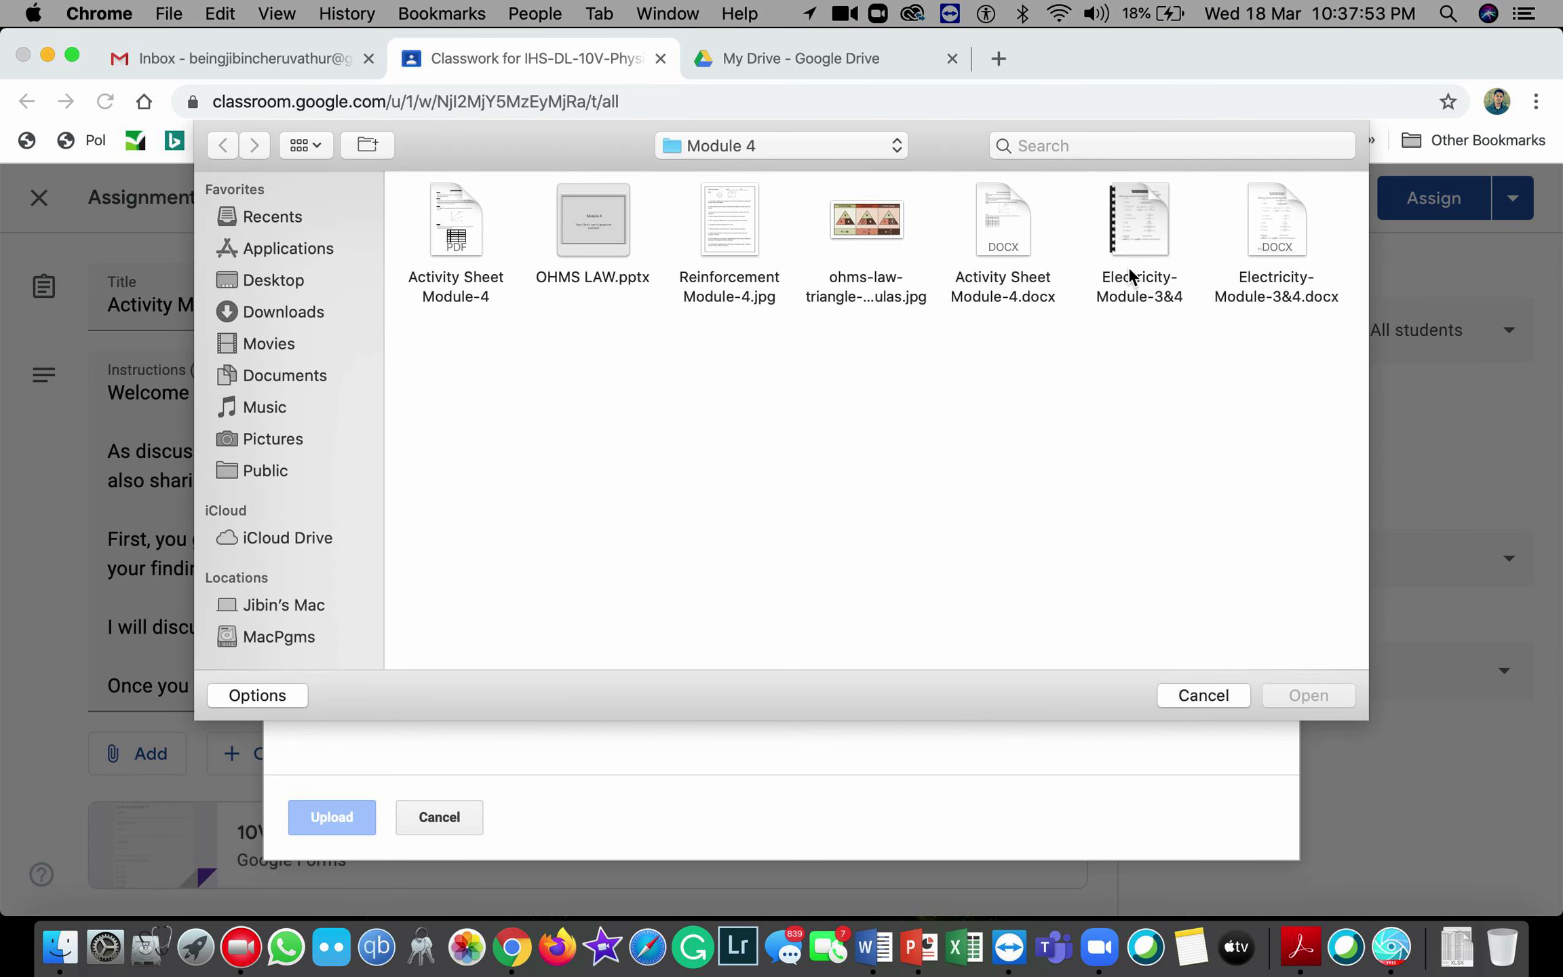
{"action": "double_click", "coordinate": [456, 234]}
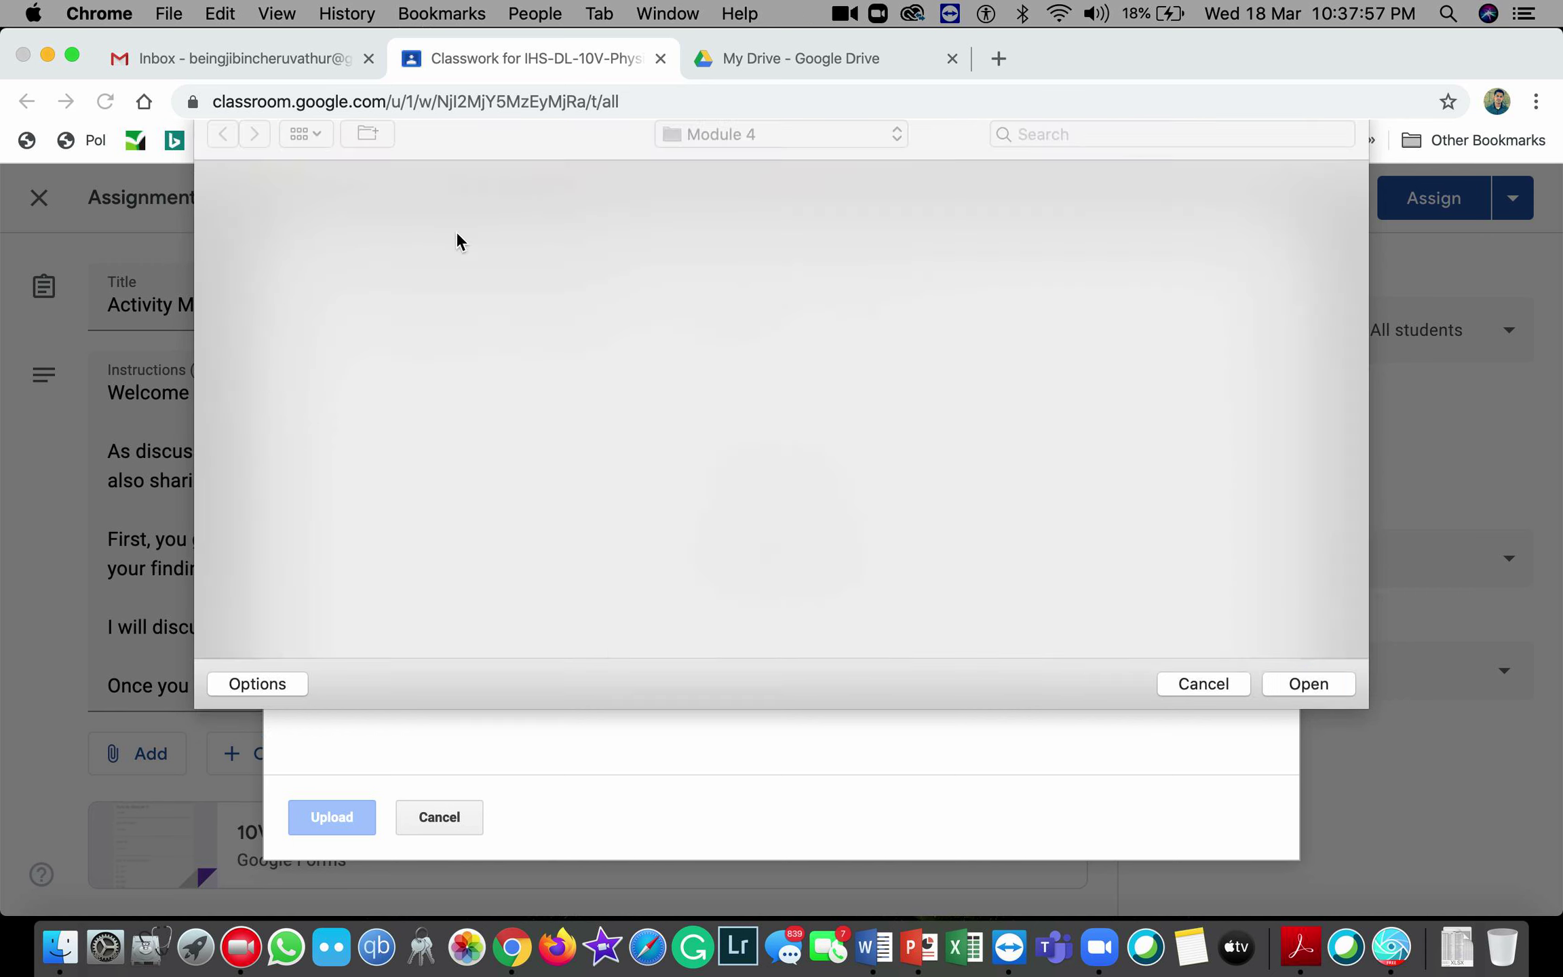
{"action": "left_click", "coordinate": [370, 819]}
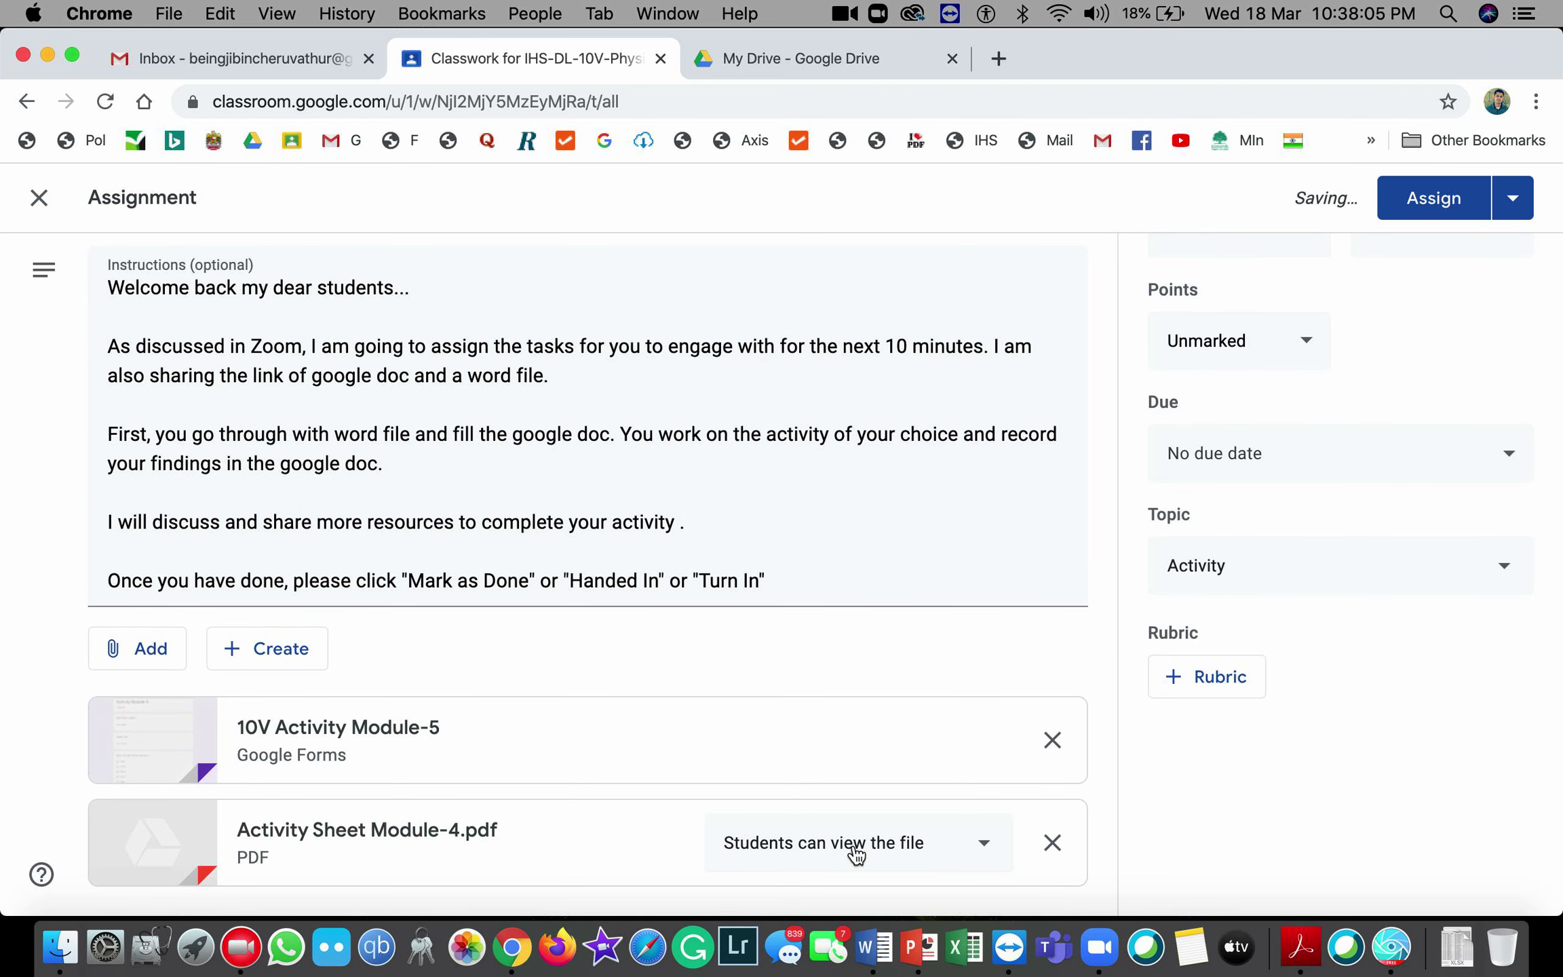
{"action": "left_click", "coordinate": [890, 852]}
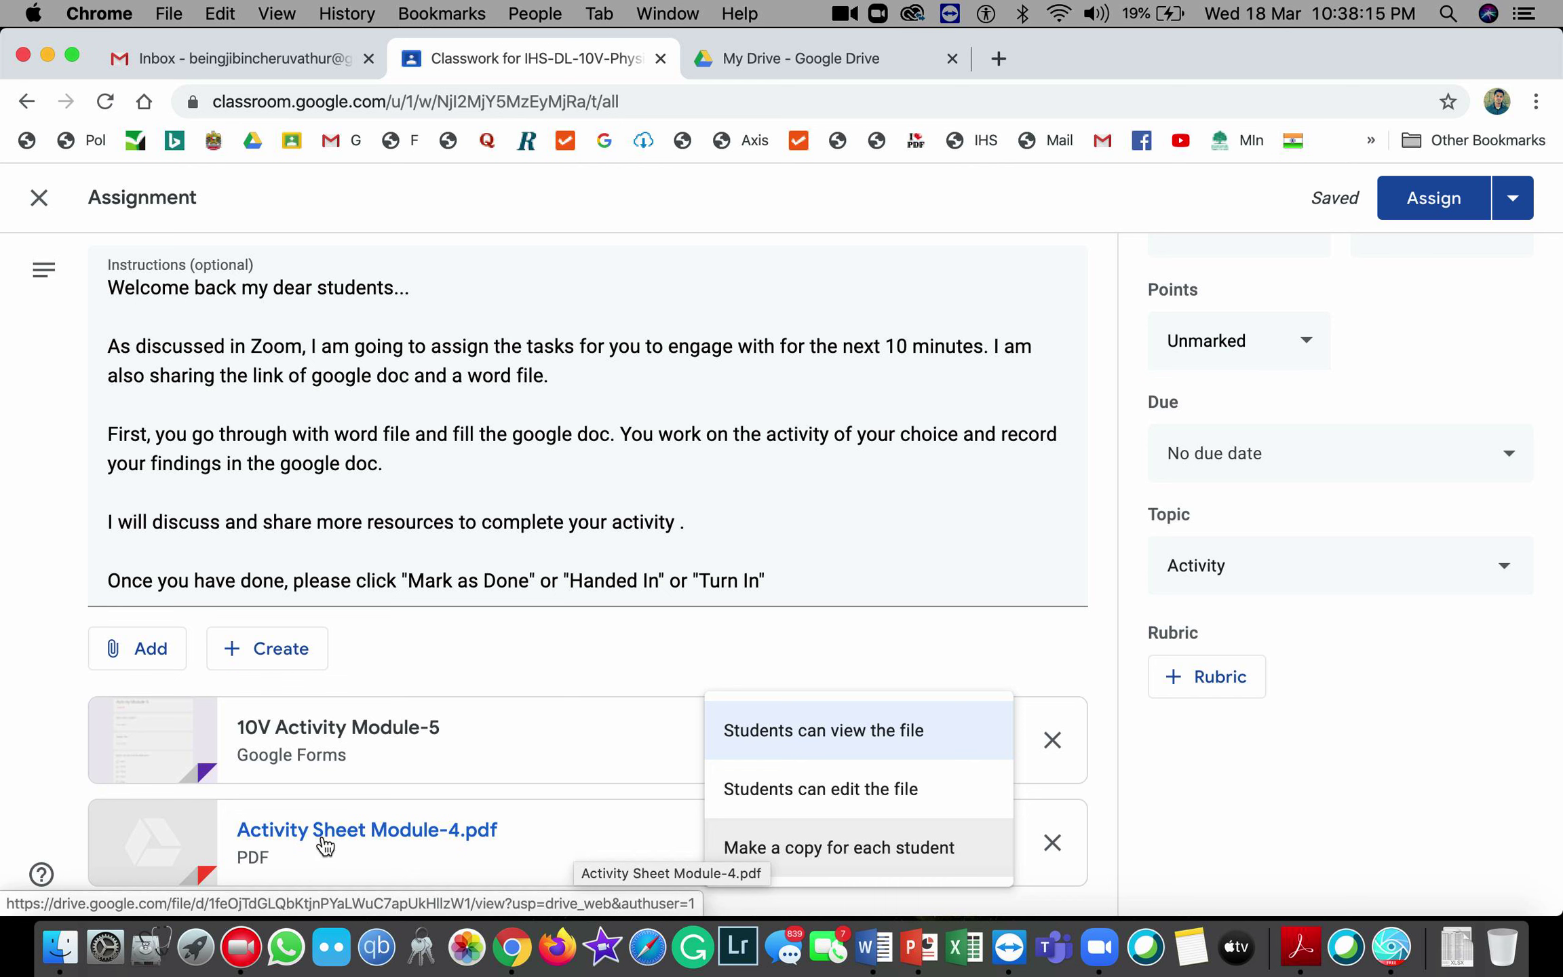
{"action": "left_click", "coordinate": [781, 746]}
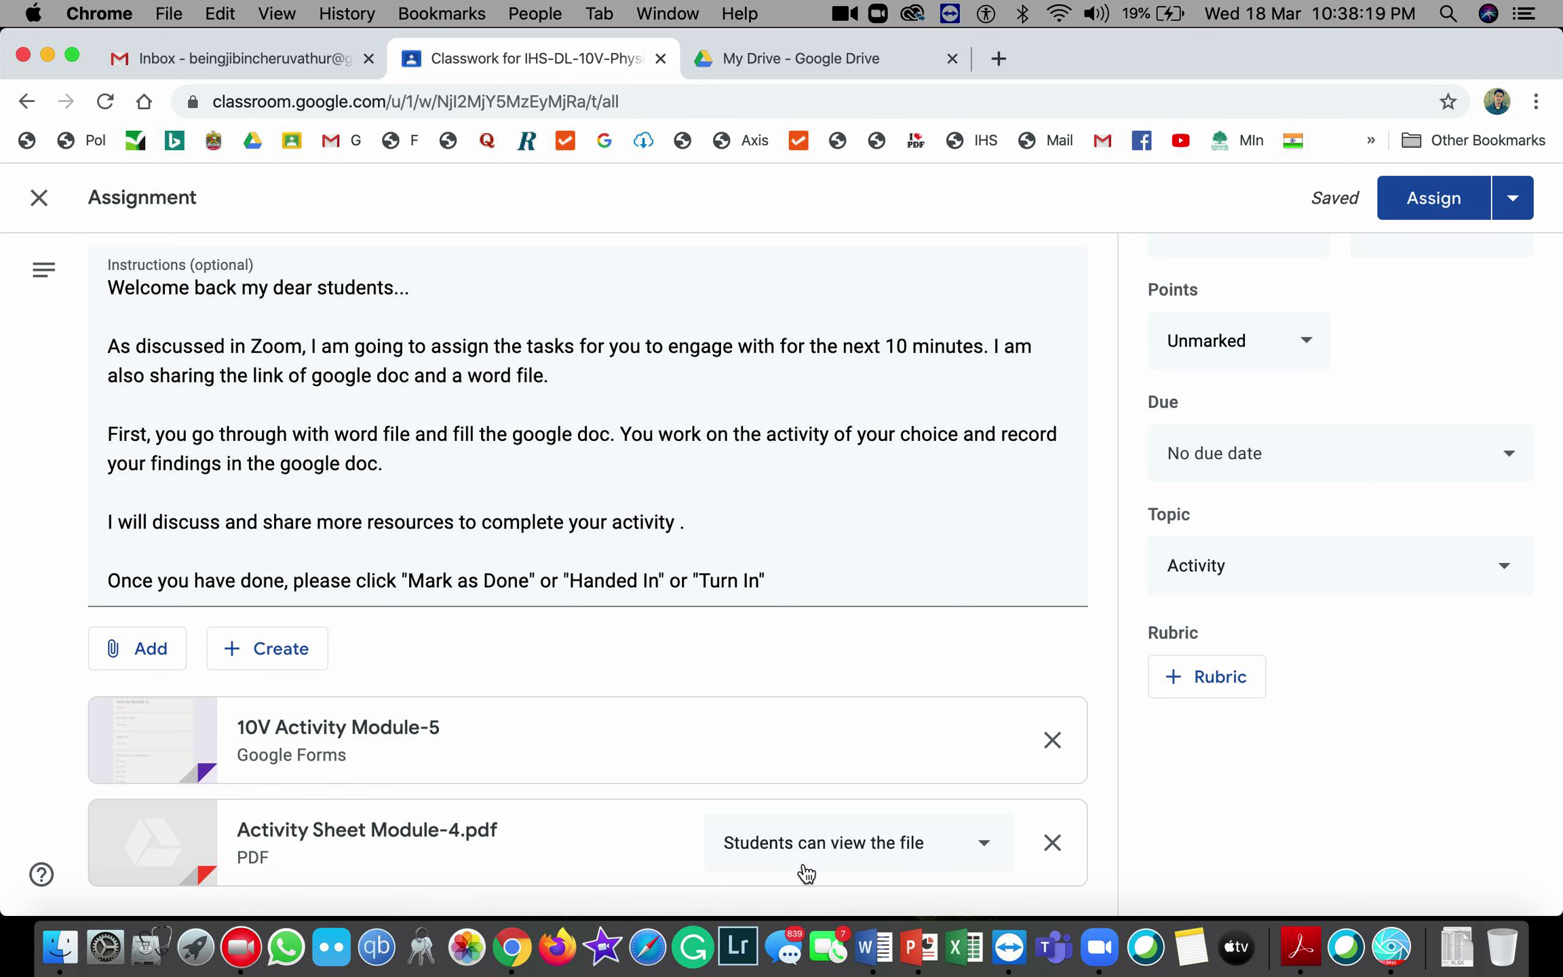
- View the list of classes the assignment can be posted to without adding another class
{"action": "scroll", "coordinate": [1125, 512], "scroll_direction": "up", "scroll_amount": 3}
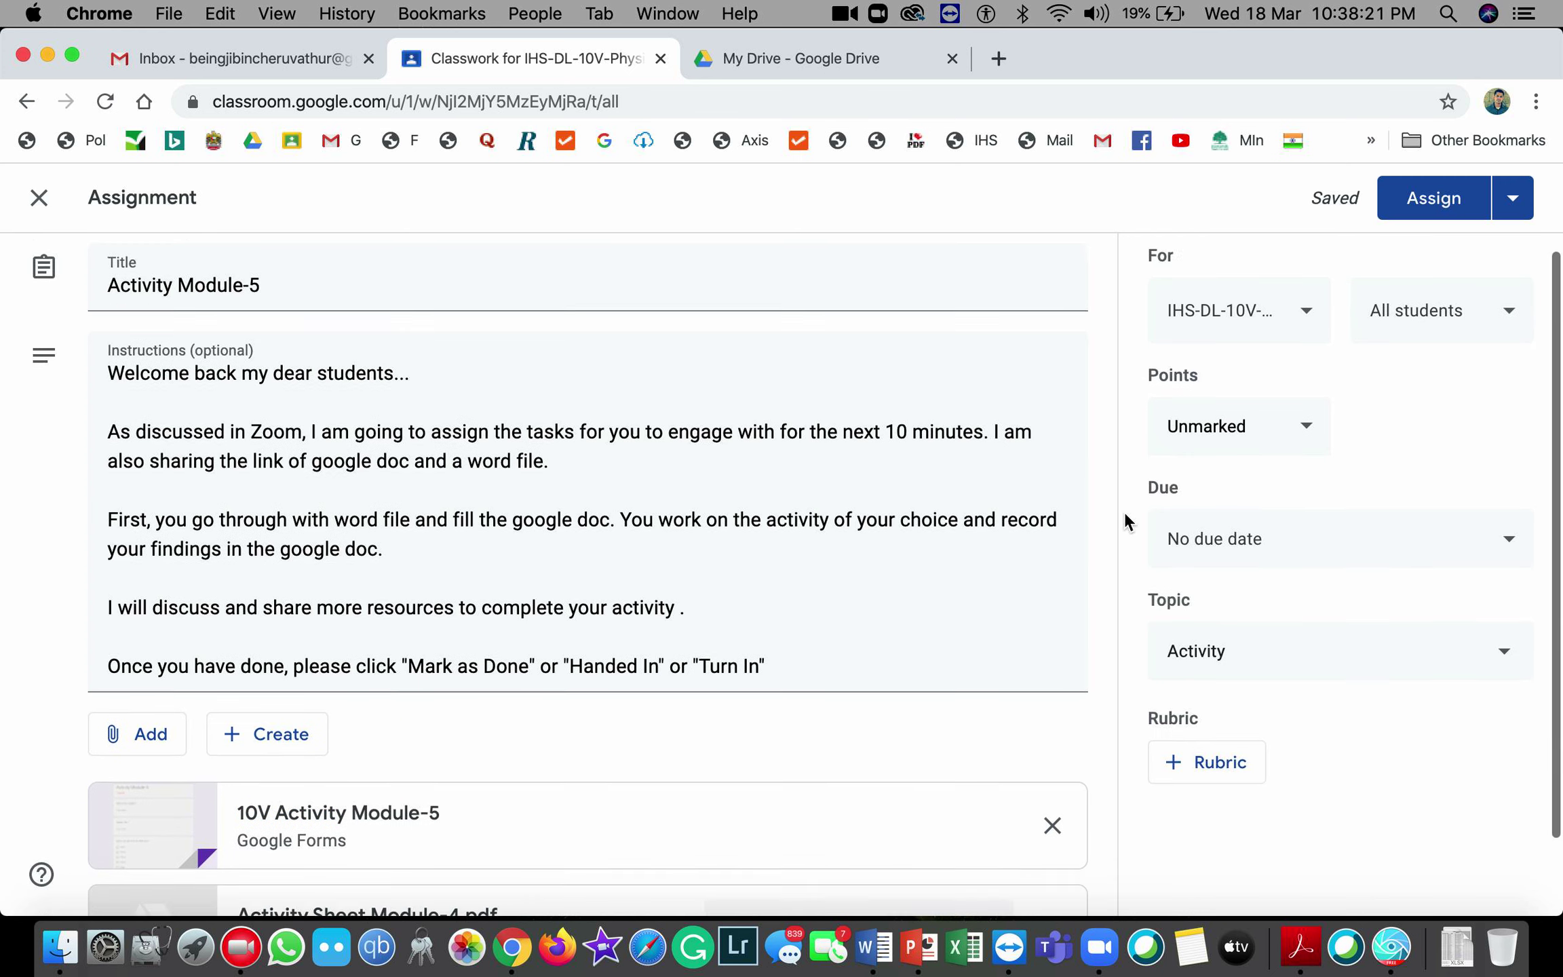
{"action": "left_click", "coordinate": [1287, 345]}
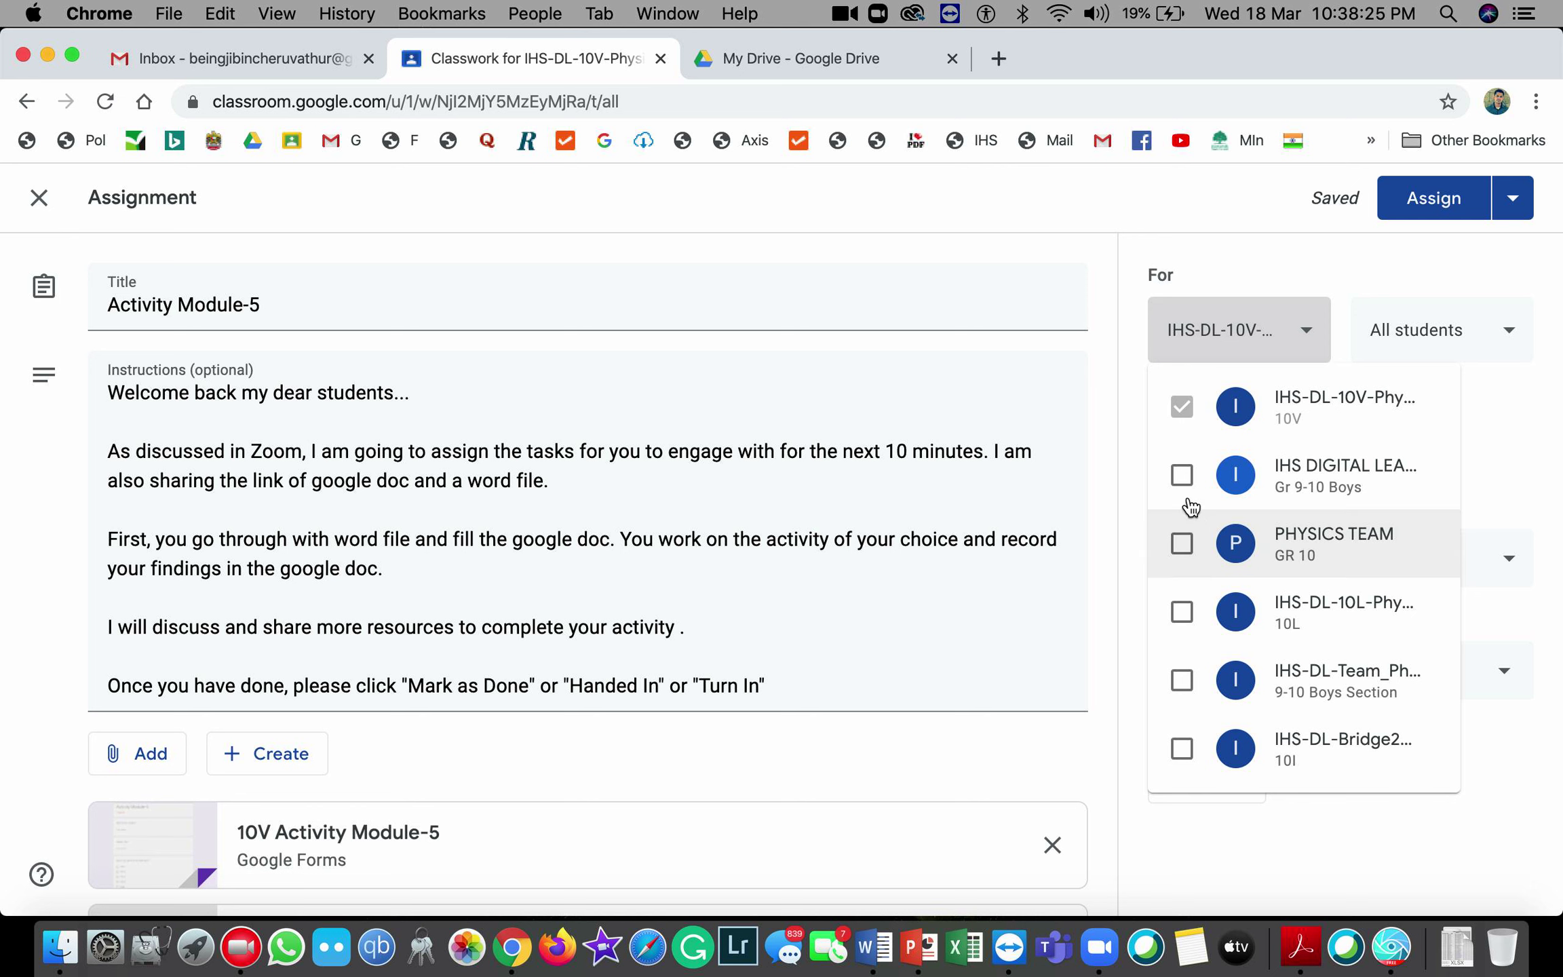
{"action": "left_click", "coordinate": [1132, 393]}
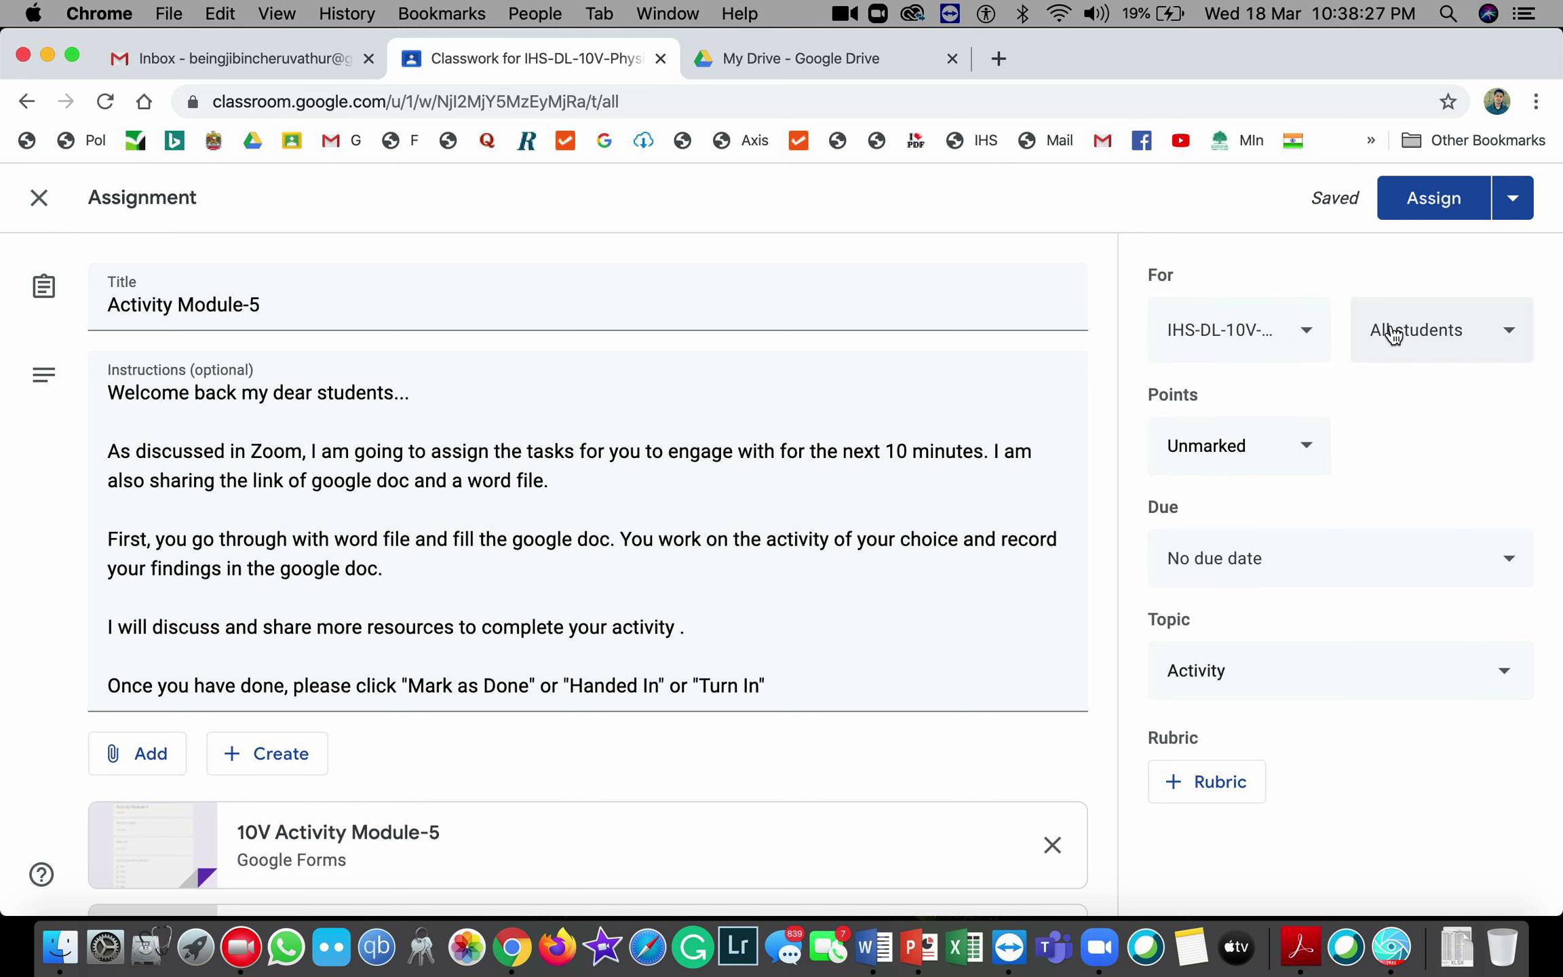
- Deselect all students as recipients of the assignment and look through the student list
{"action": "left_click", "coordinate": [1423, 331]}
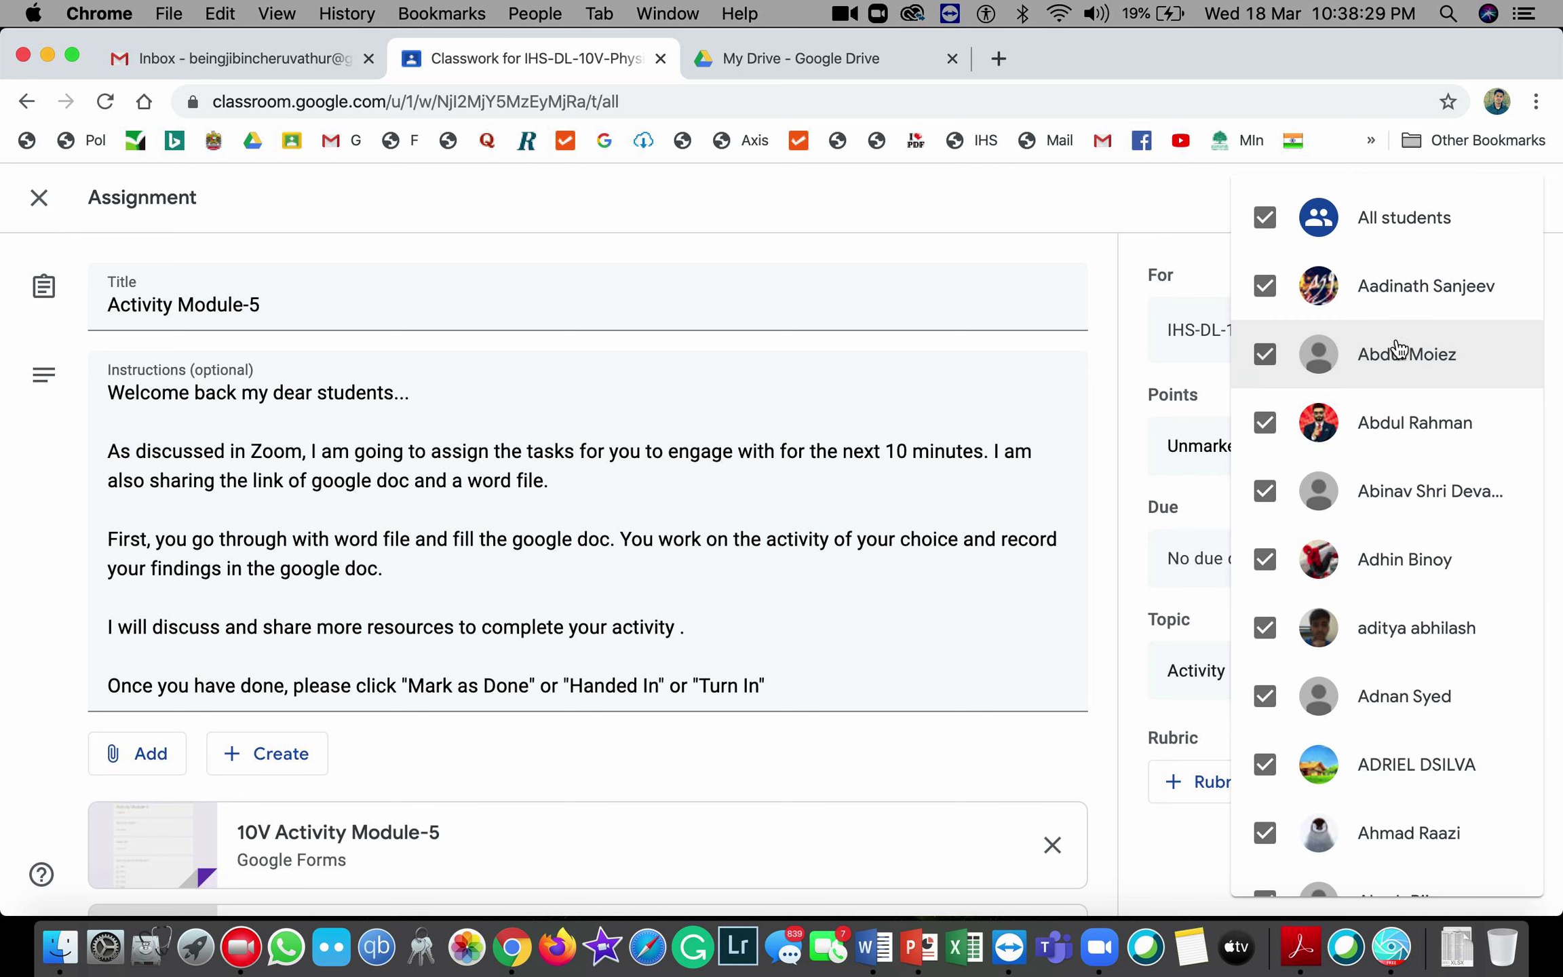
{"action": "left_click", "coordinate": [1267, 219]}
{"action": "scroll", "coordinate": [1347, 611], "scroll_direction": "down", "scroll_amount": 8}
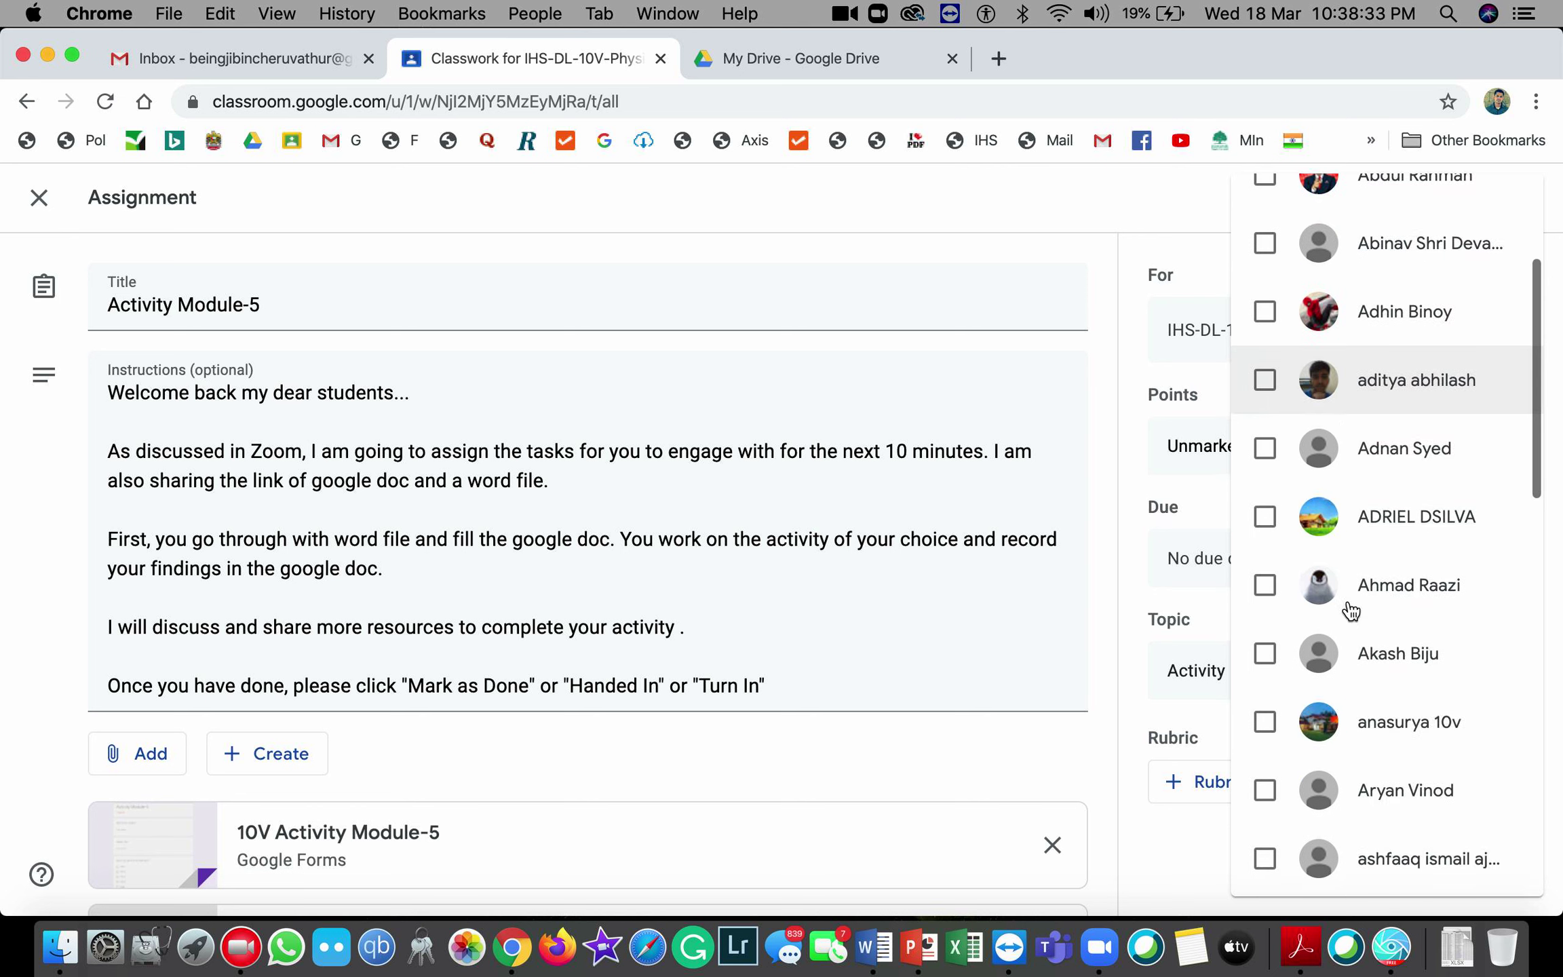
{"action": "left_click", "coordinate": [1265, 460]}
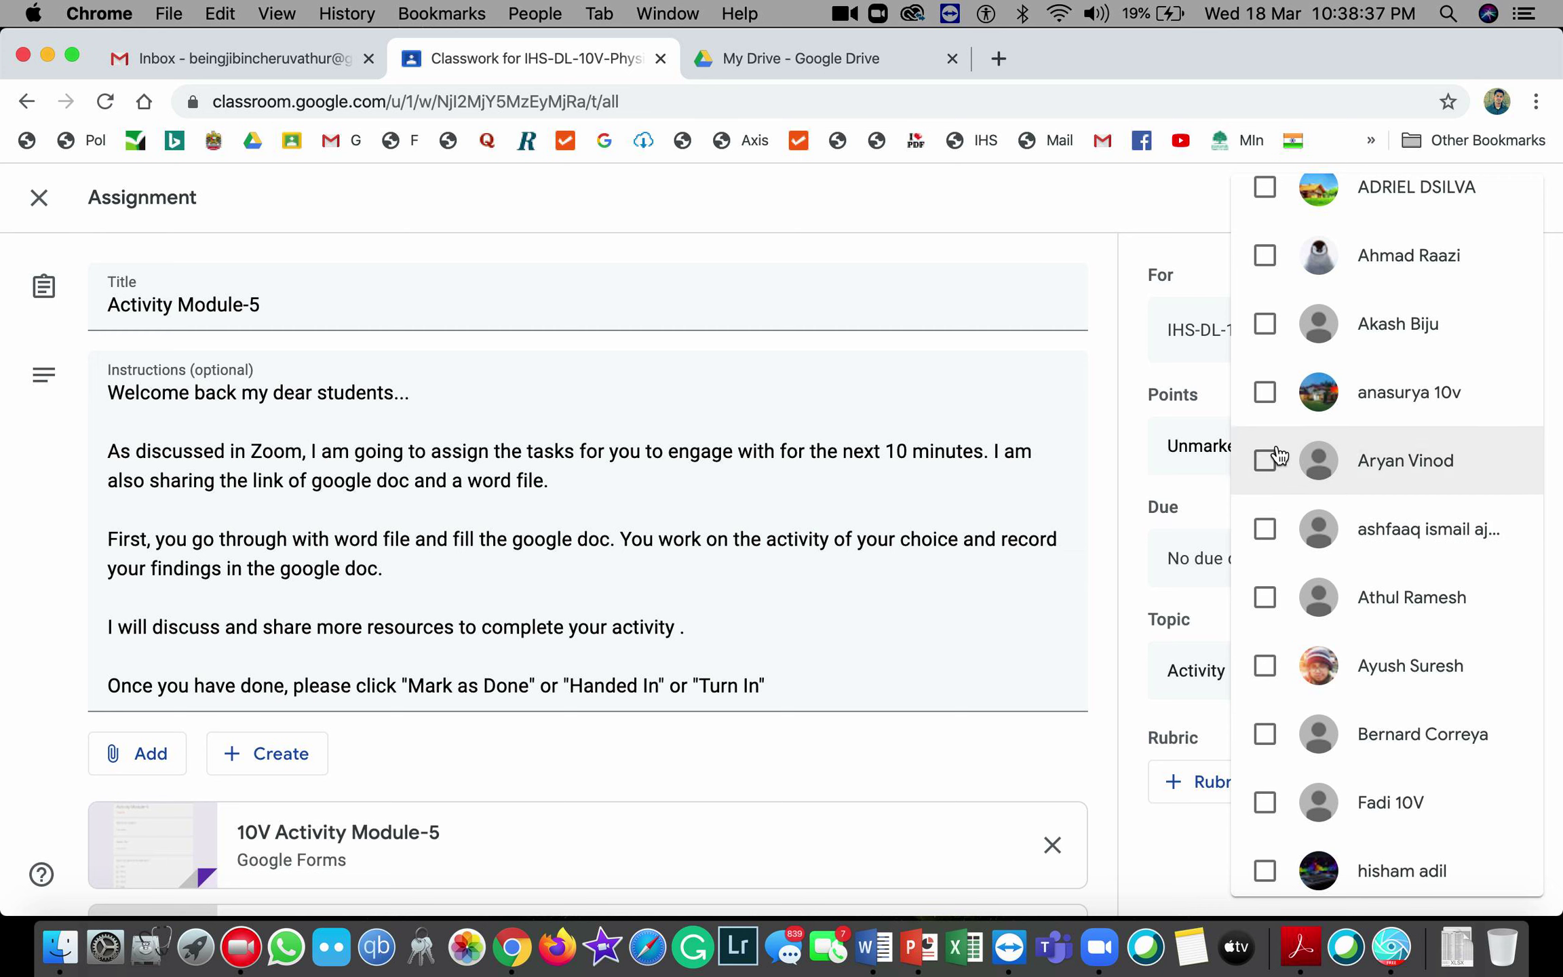
{"action": "scroll", "coordinate": [1486, 422], "scroll_direction": "up", "scroll_amount": 8}
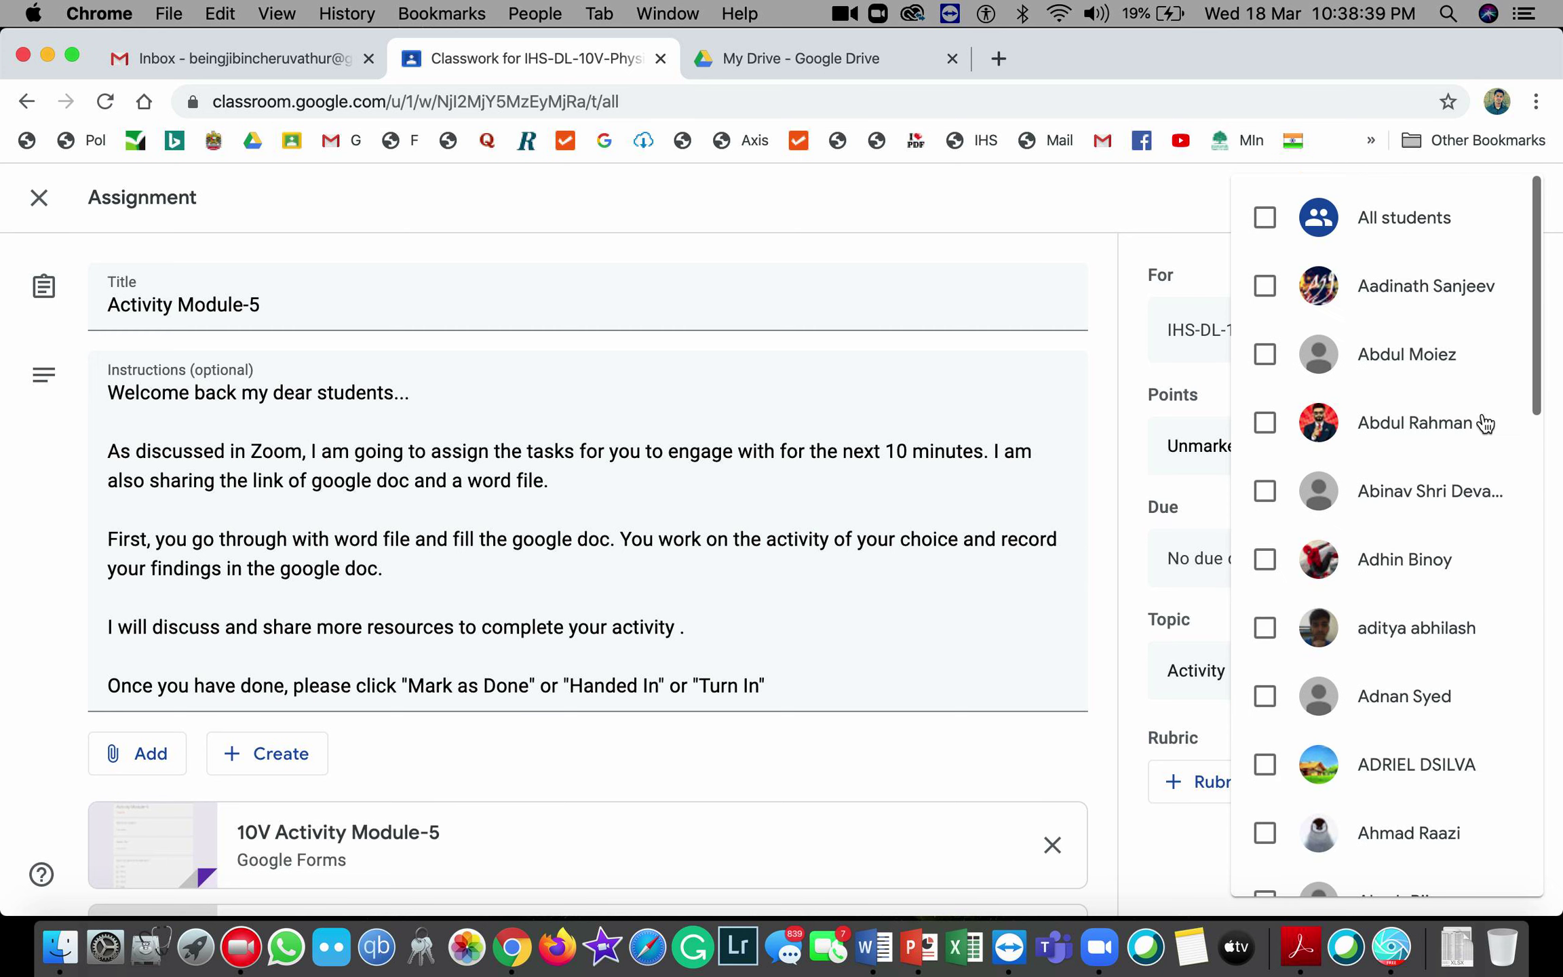
{"action": "left_click", "coordinate": [1182, 211]}
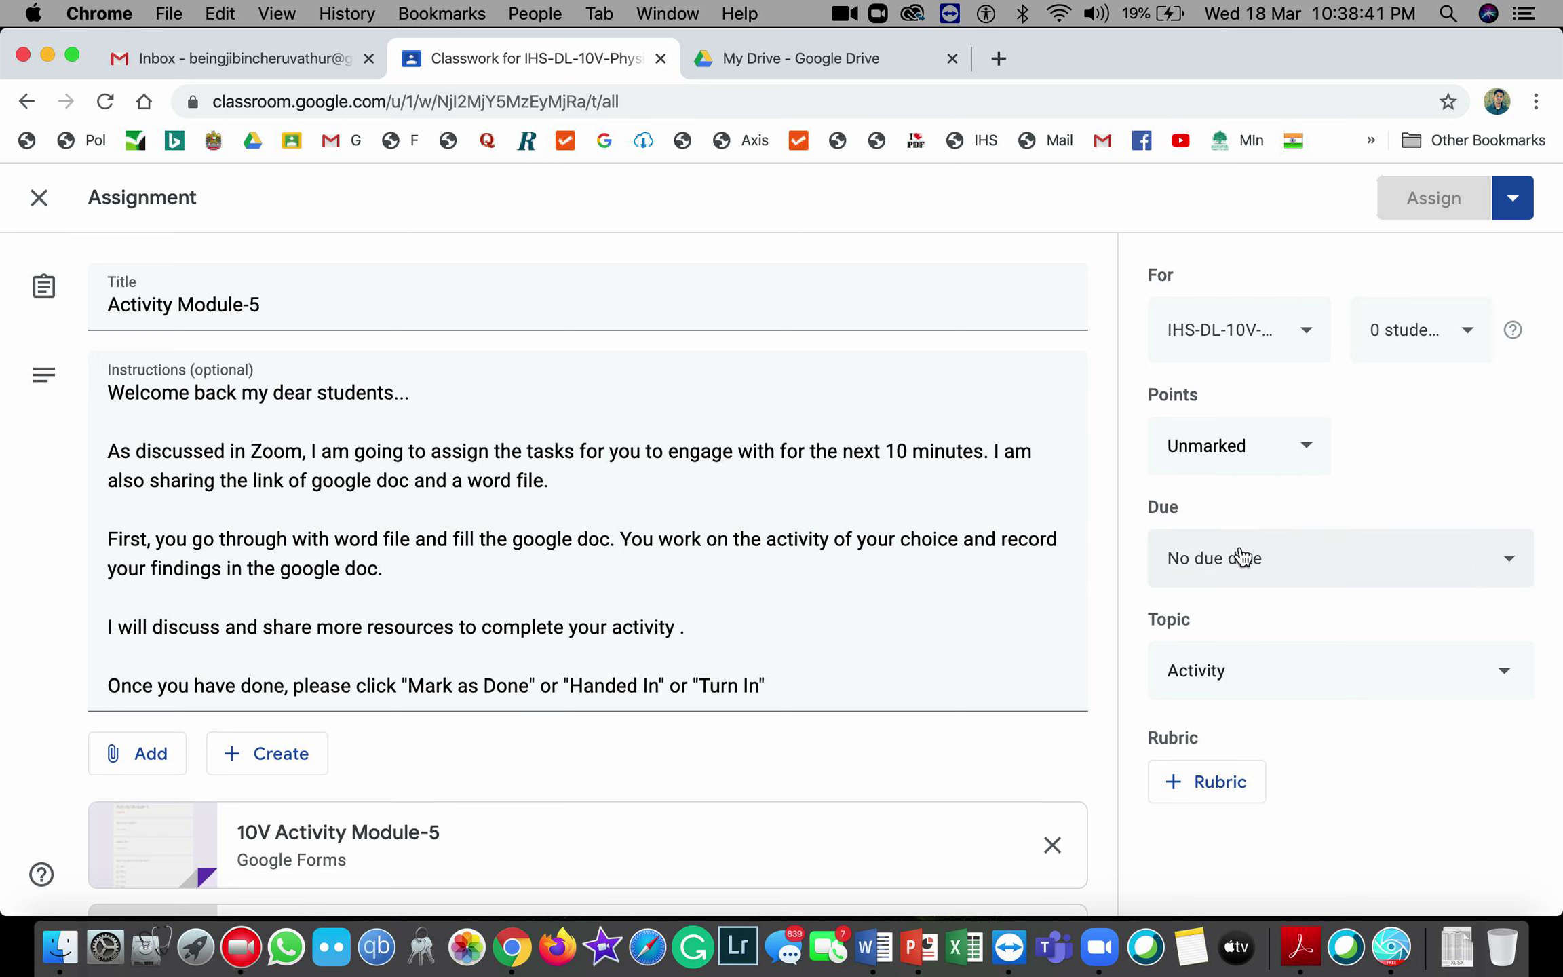
{"action": "scroll", "coordinate": [842, 451], "scroll_direction": "down", "scroll_amount": 2}
{"action": "scroll", "coordinate": [841, 367], "scroll_direction": "up", "scroll_amount": 2}
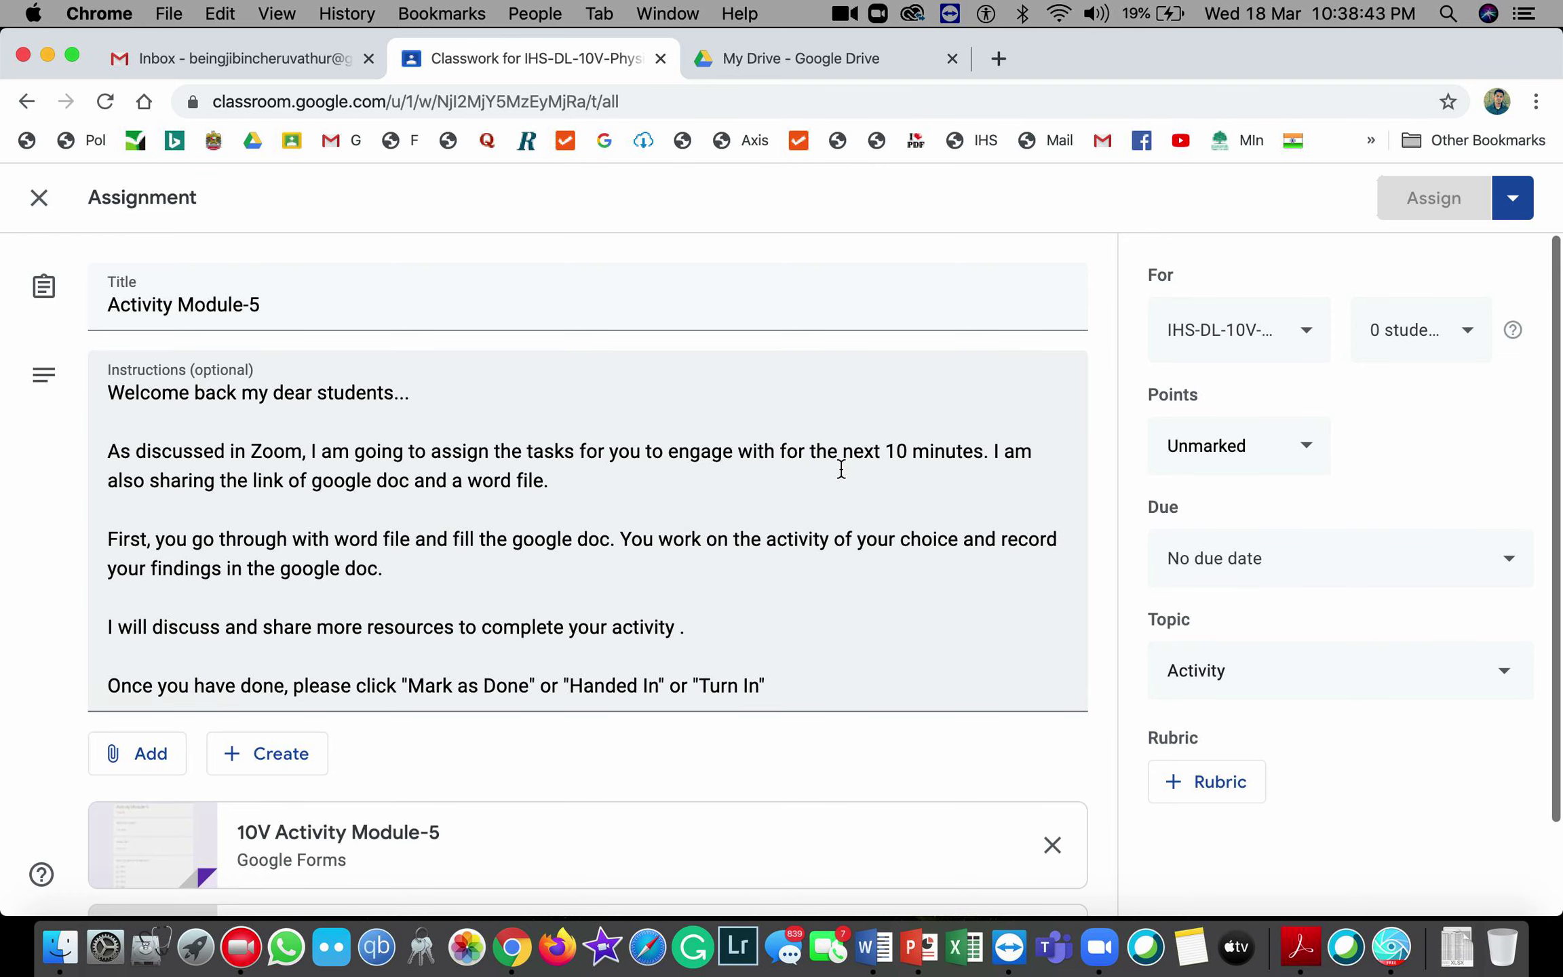